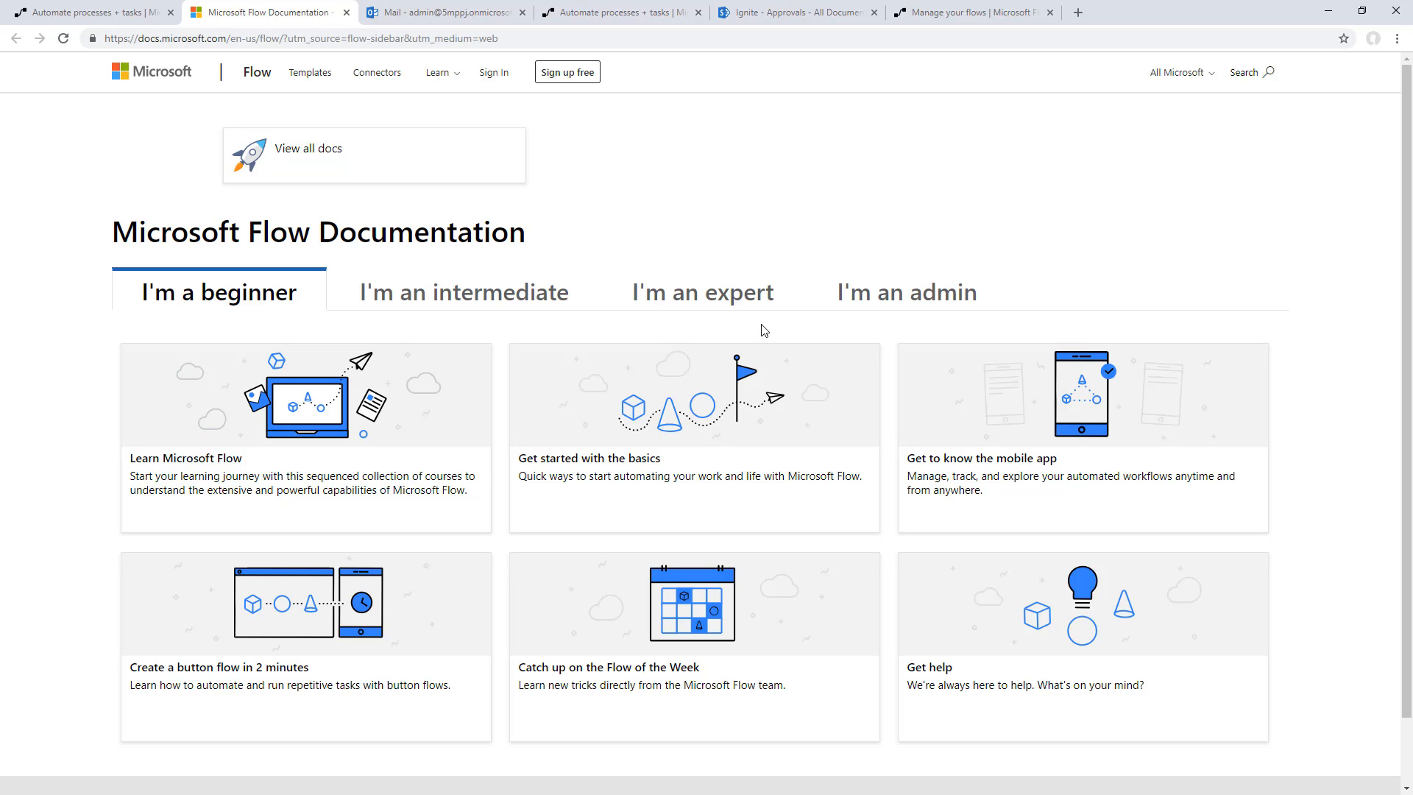
{"action": "left_click", "coordinate": [435, 74]}
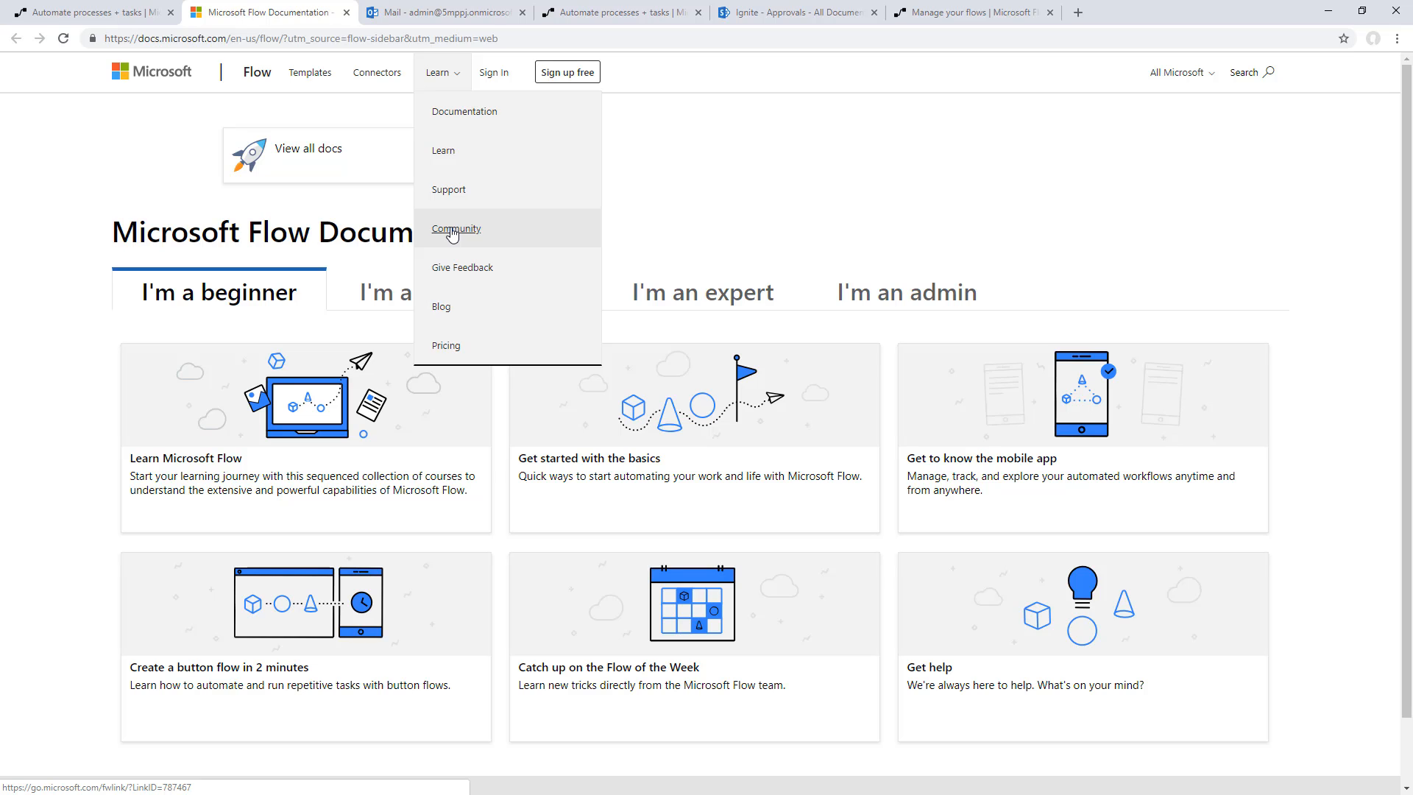
{"action": "left_click", "coordinate": [128, 190]}
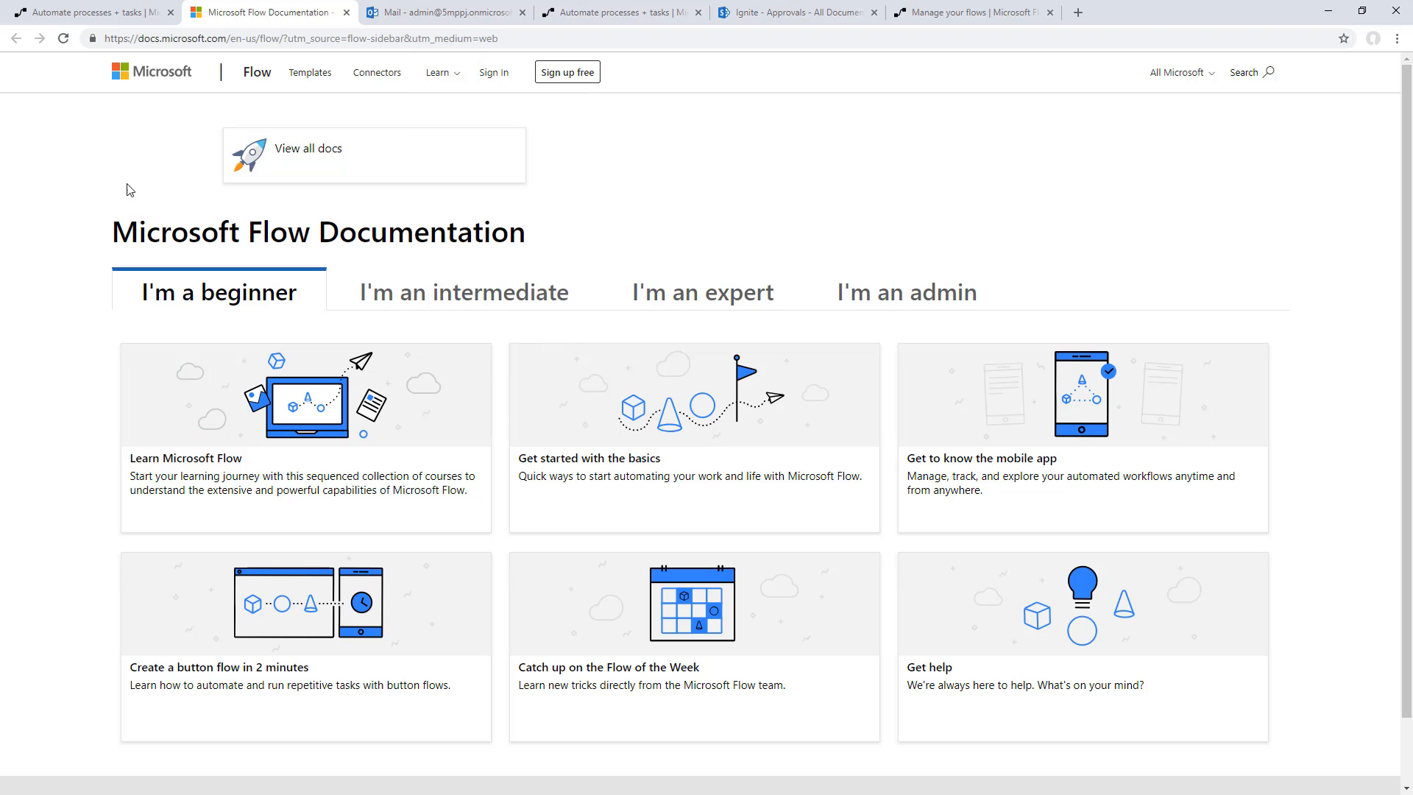
{"action": "left_click", "coordinate": [71, 11]}
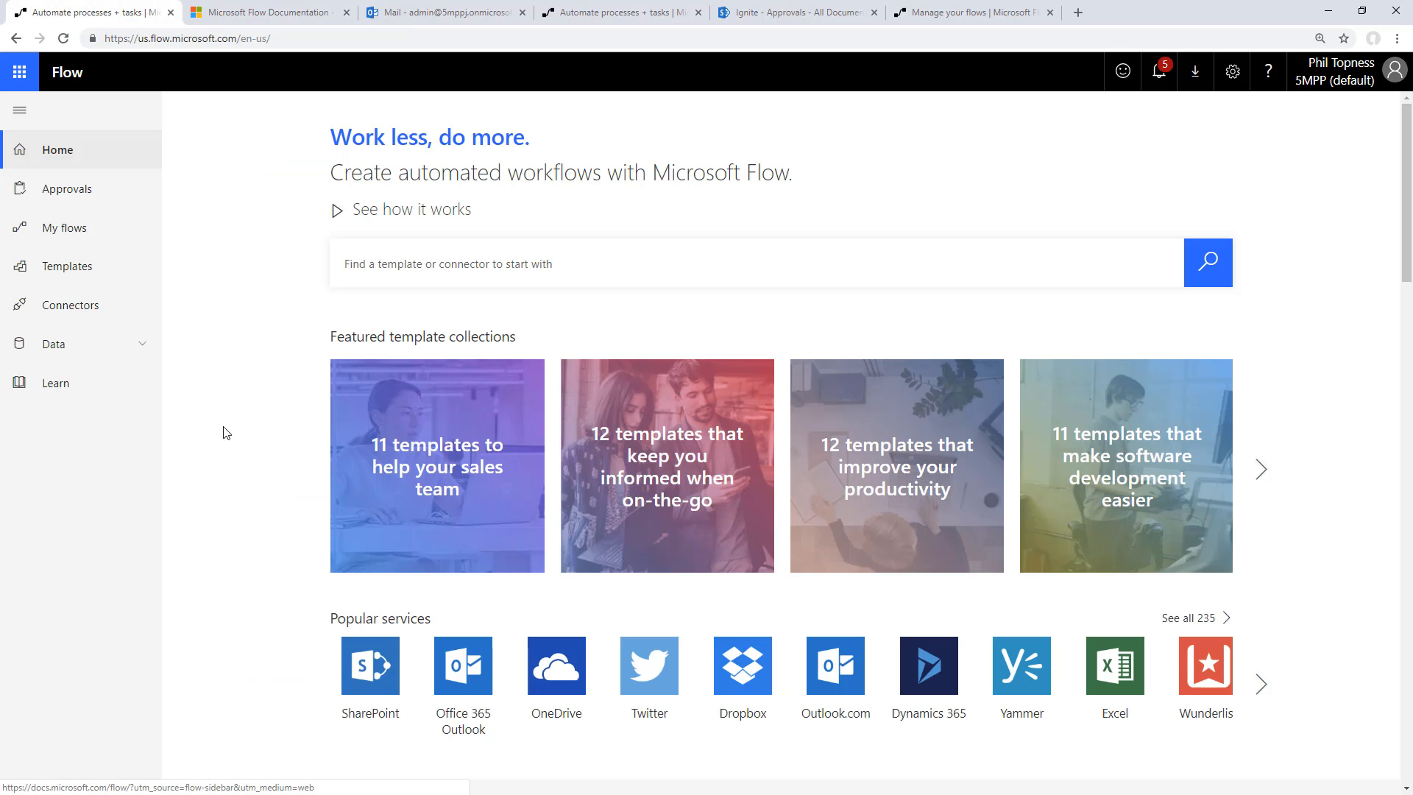
{"action": "left_click", "coordinate": [389, 264]}
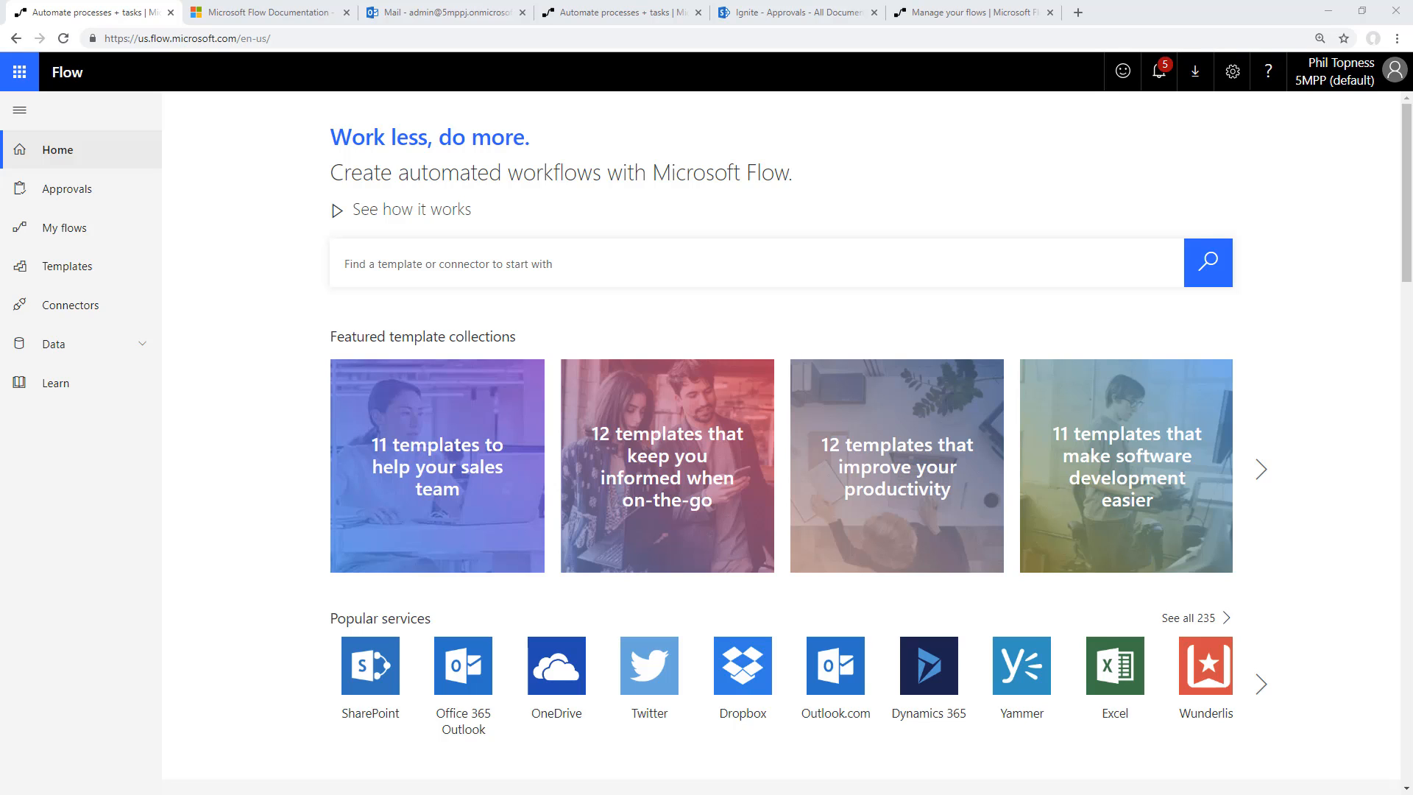
From the SharePoint Approvals library, create a flow based on the "Start approval when a new item is added" template
{"action": "left_click", "coordinate": [761, 13]}
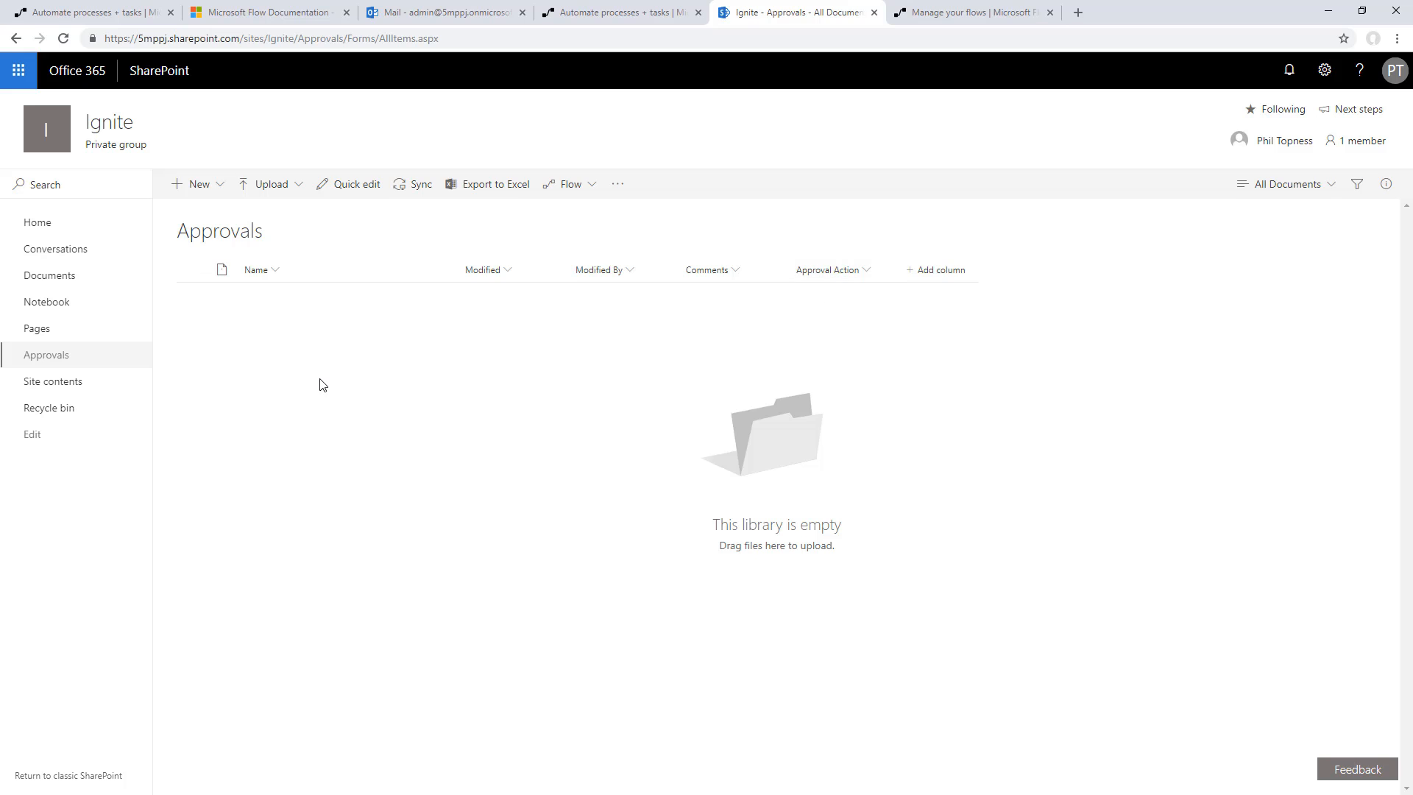
{"action": "left_click", "coordinate": [571, 184]}
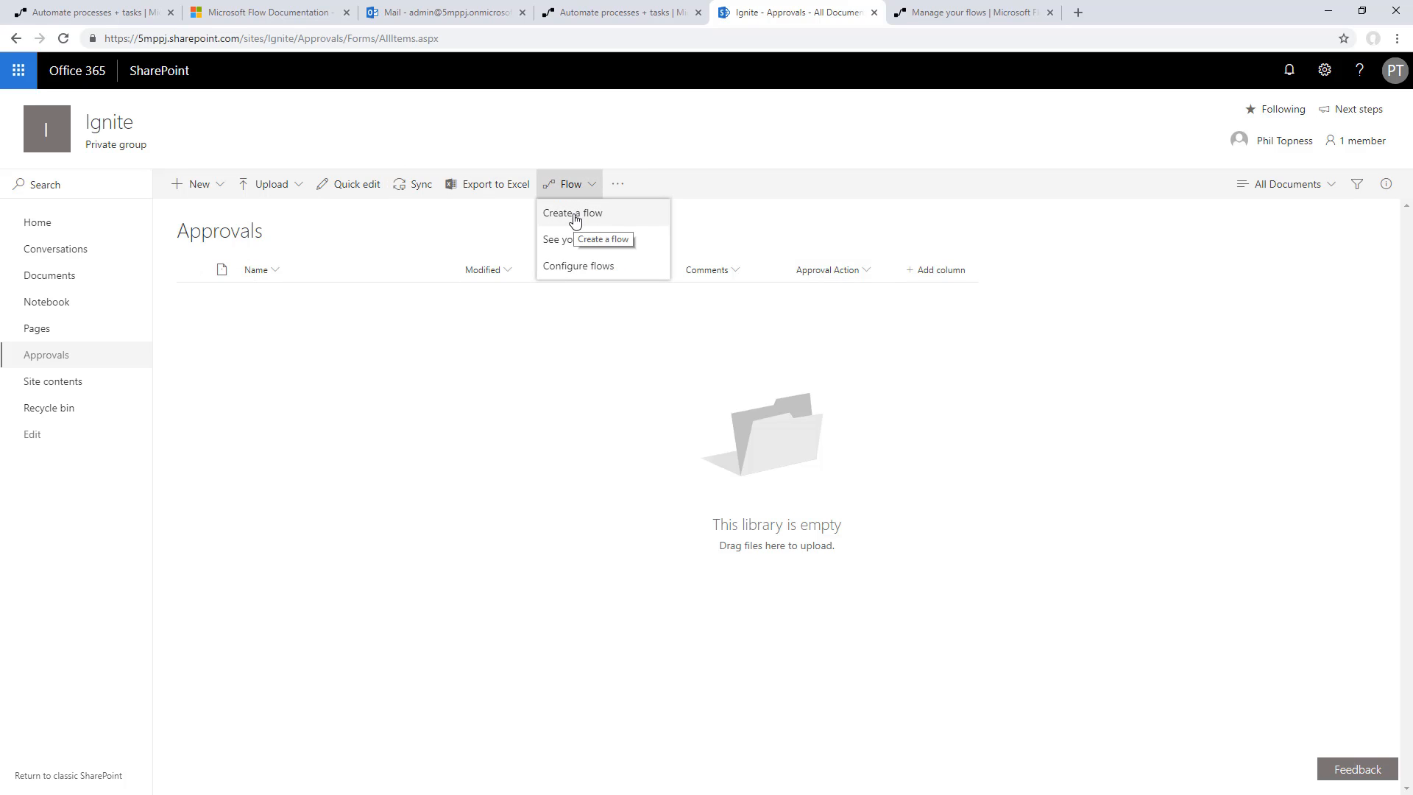
{"action": "left_click", "coordinate": [574, 213]}
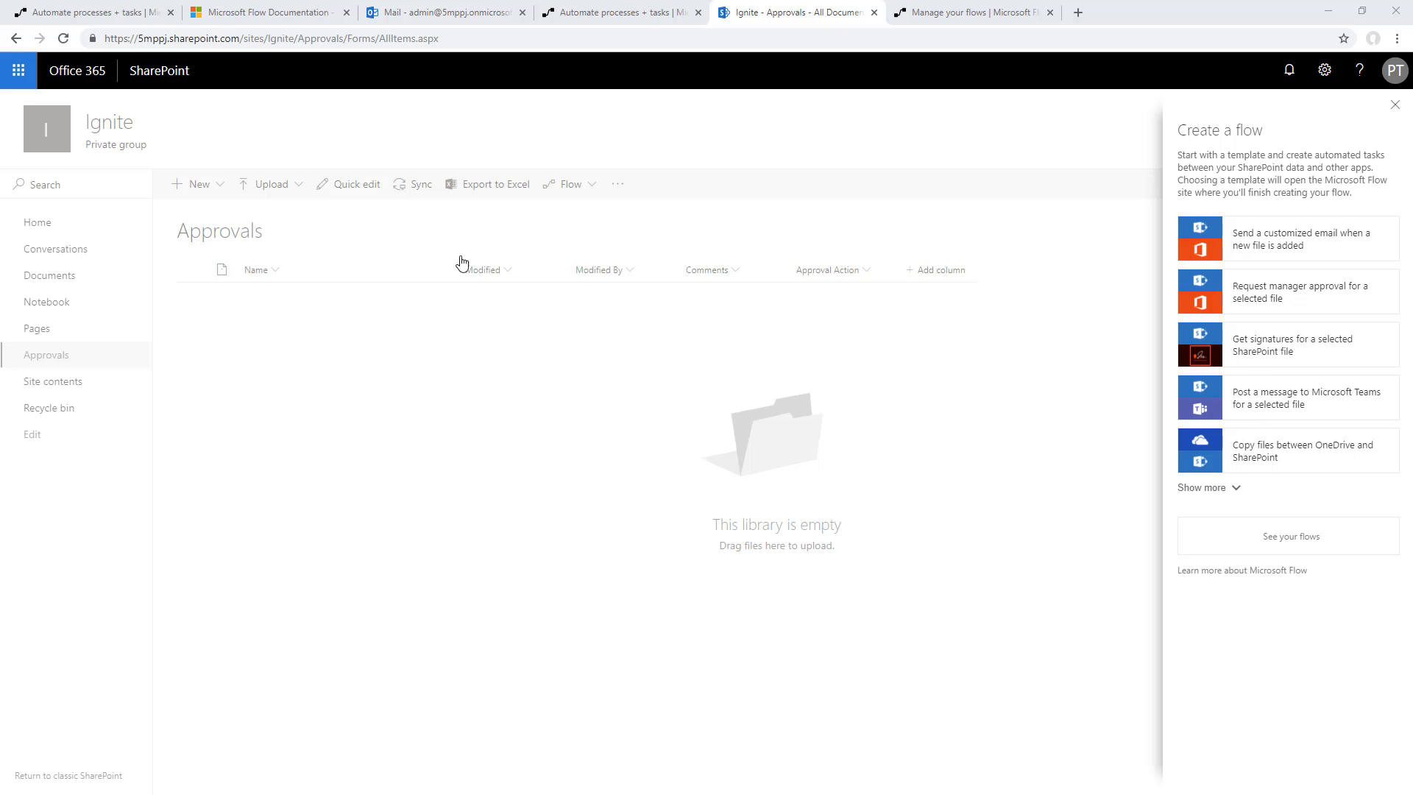
{"action": "left_click", "coordinate": [1198, 489]}
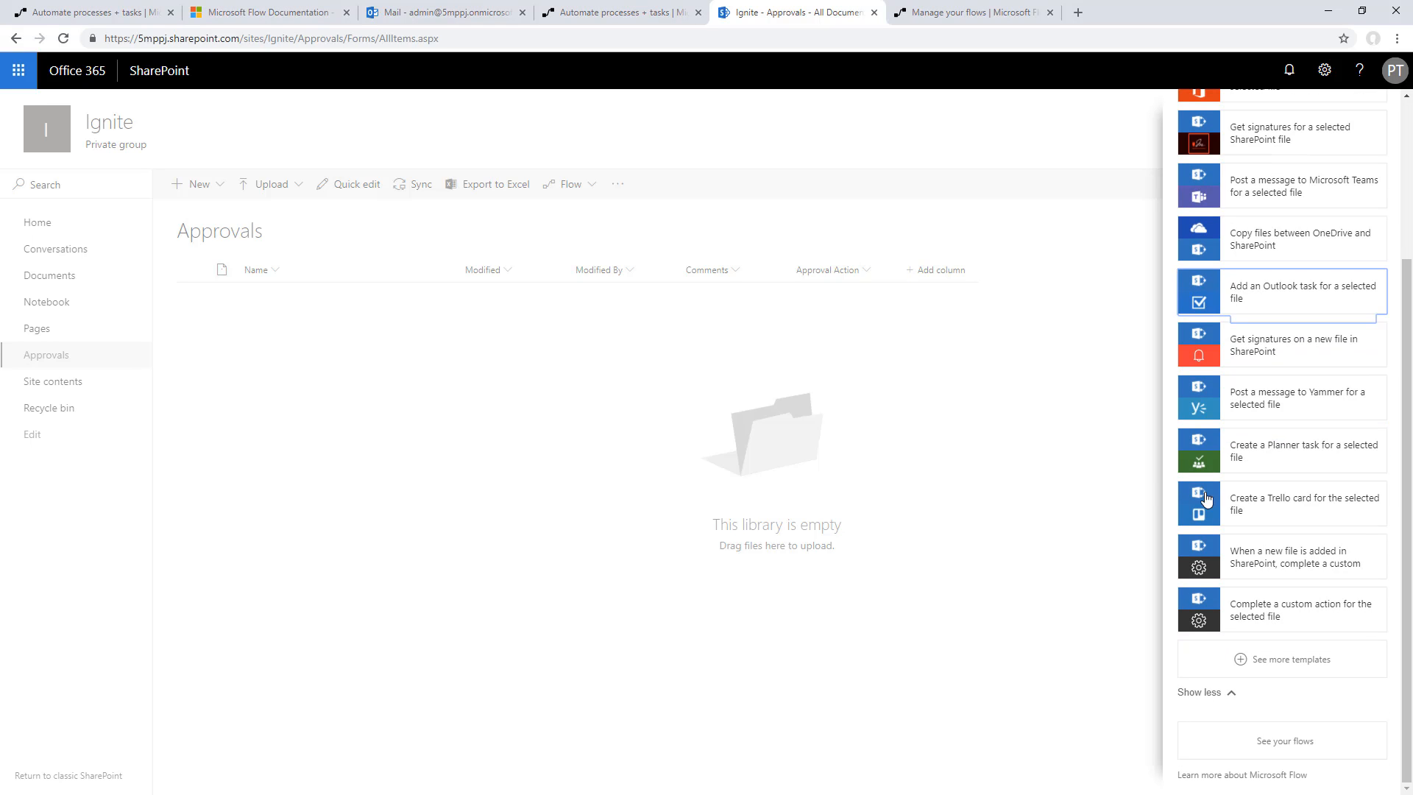
{"action": "left_click", "coordinate": [1282, 660]}
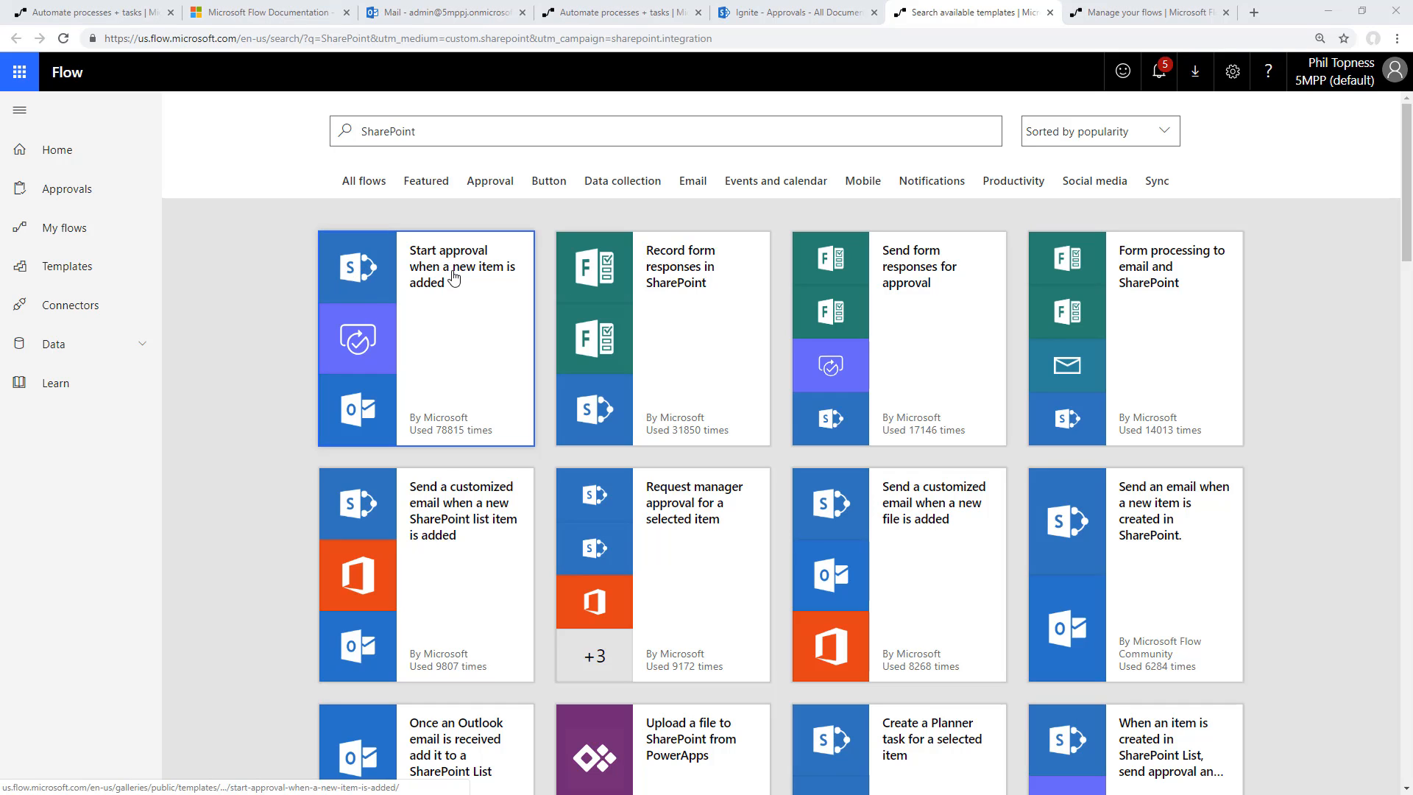
{"action": "left_click", "coordinate": [464, 310]}
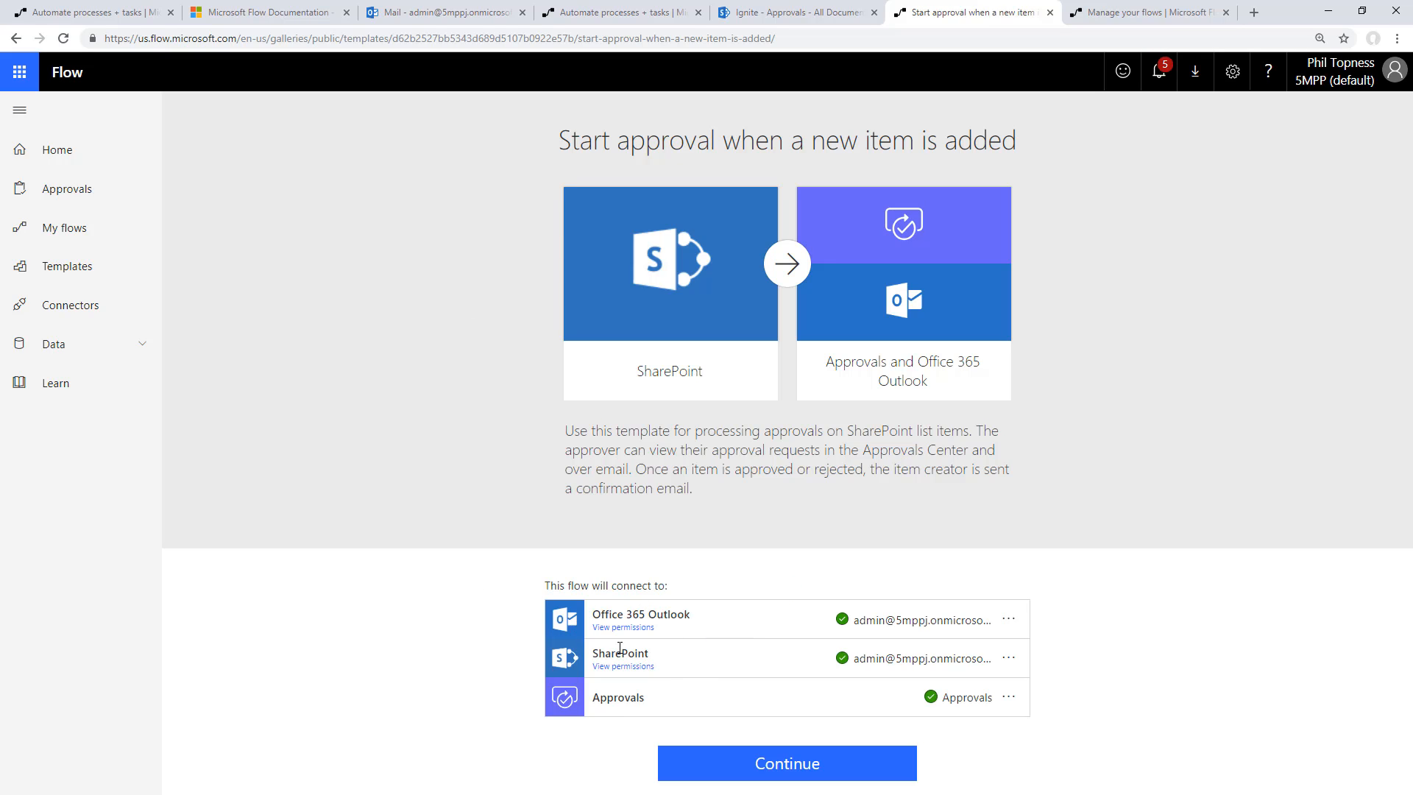
{"action": "left_click", "coordinate": [804, 764]}
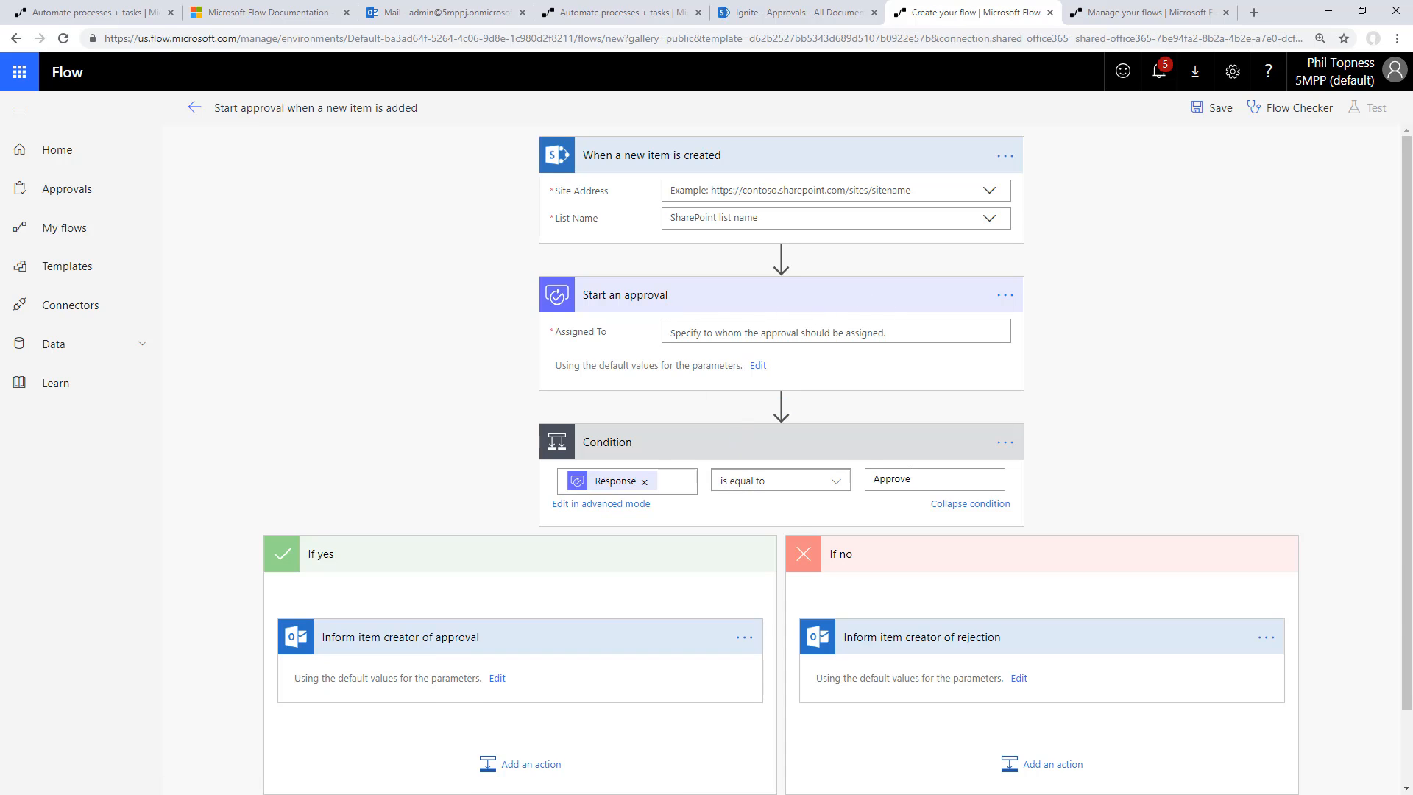
{"action": "scroll", "coordinate": [508, 401], "scroll_direction": "down", "scroll_amount": 1}
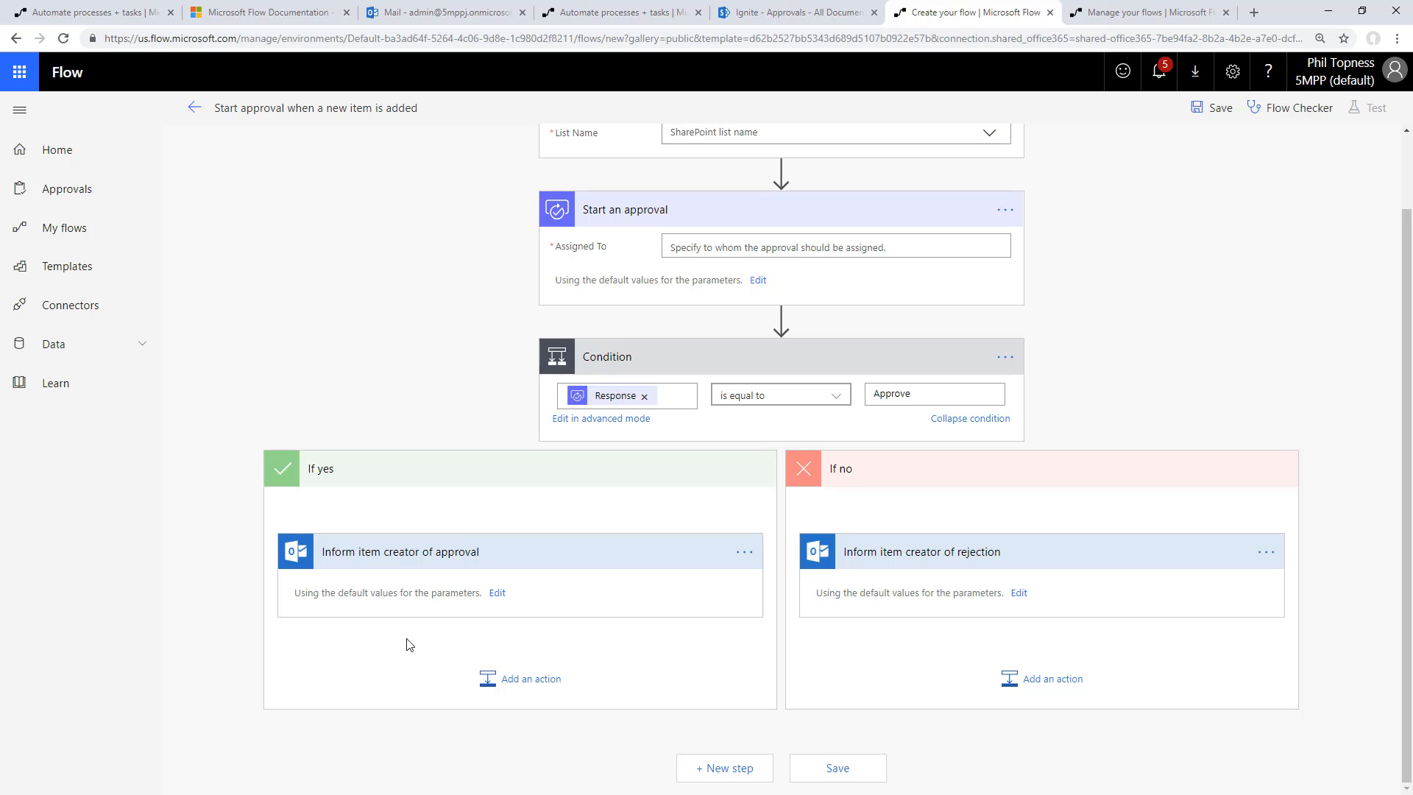
{"action": "scroll", "coordinate": [1167, 448], "scroll_direction": "up", "scroll_amount": 1}
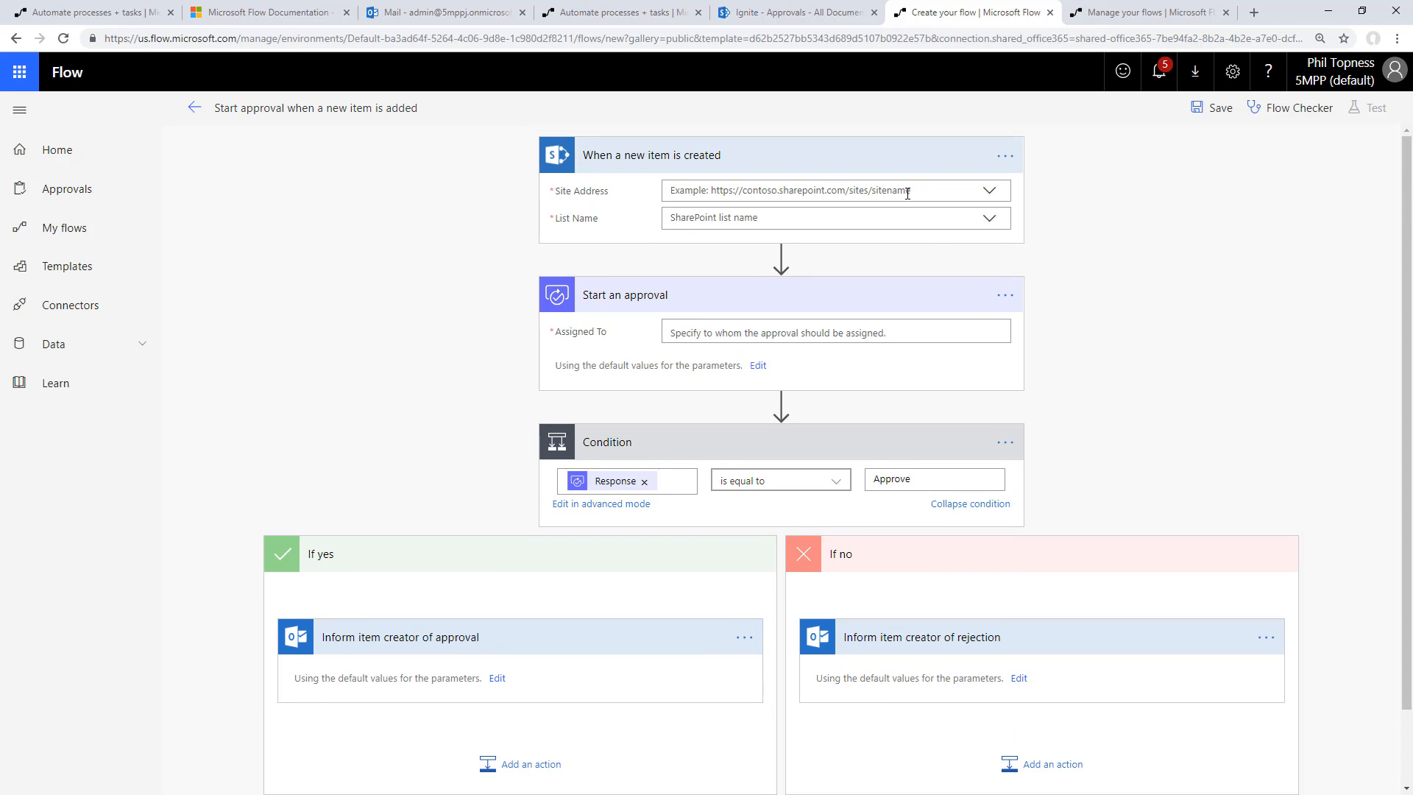
{"action": "left_click", "coordinate": [906, 192]}
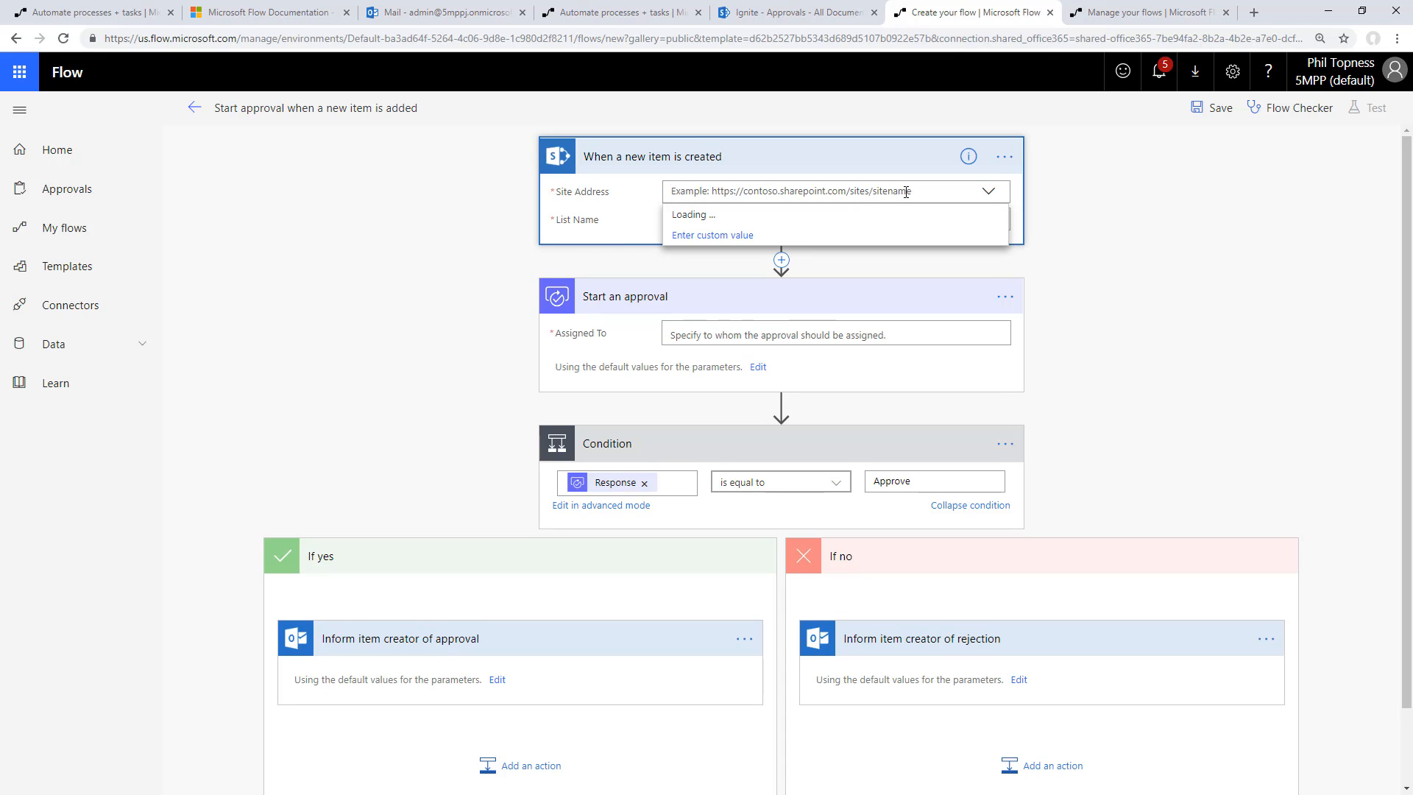
{"action": "left_click", "coordinate": [712, 235]}
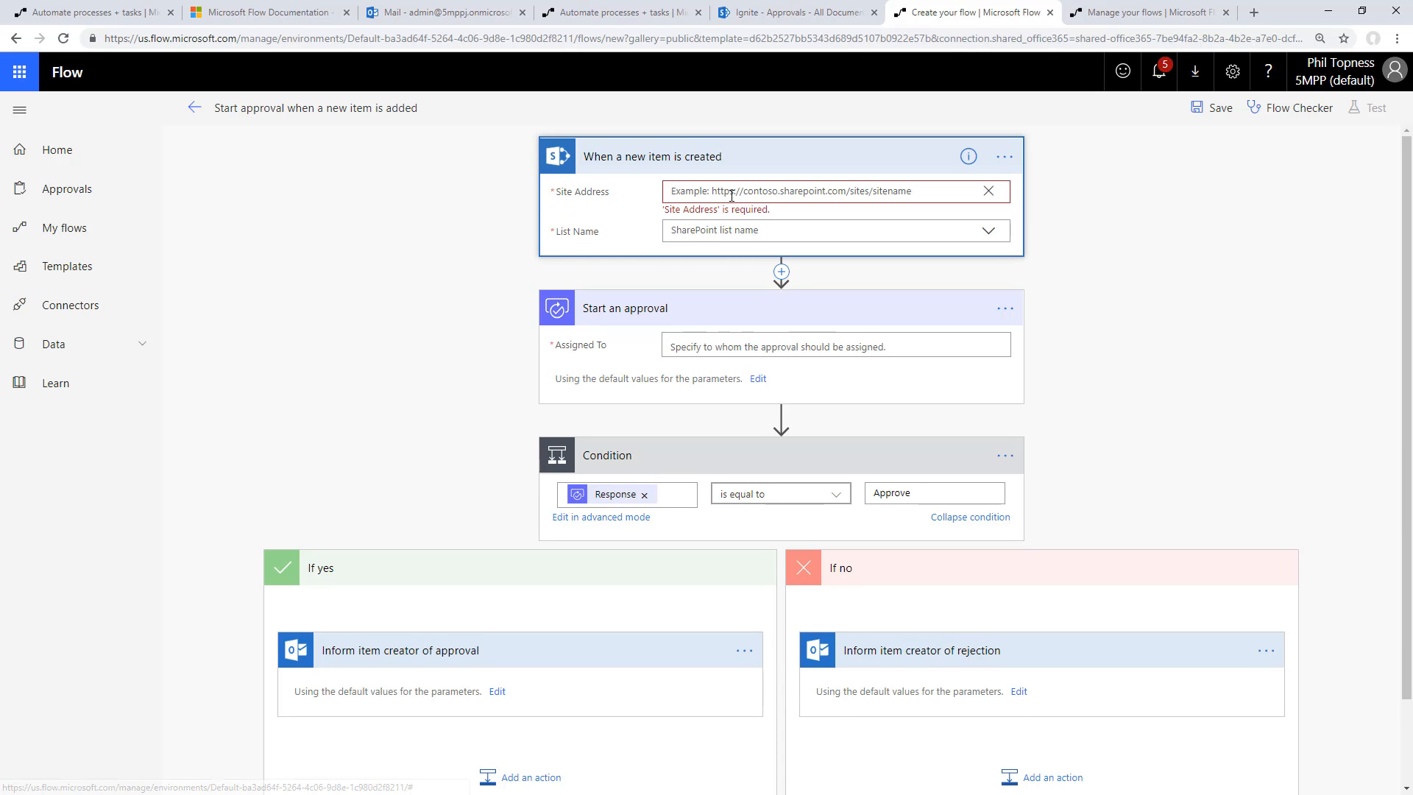
{"action": "left_click", "coordinate": [776, 11]}
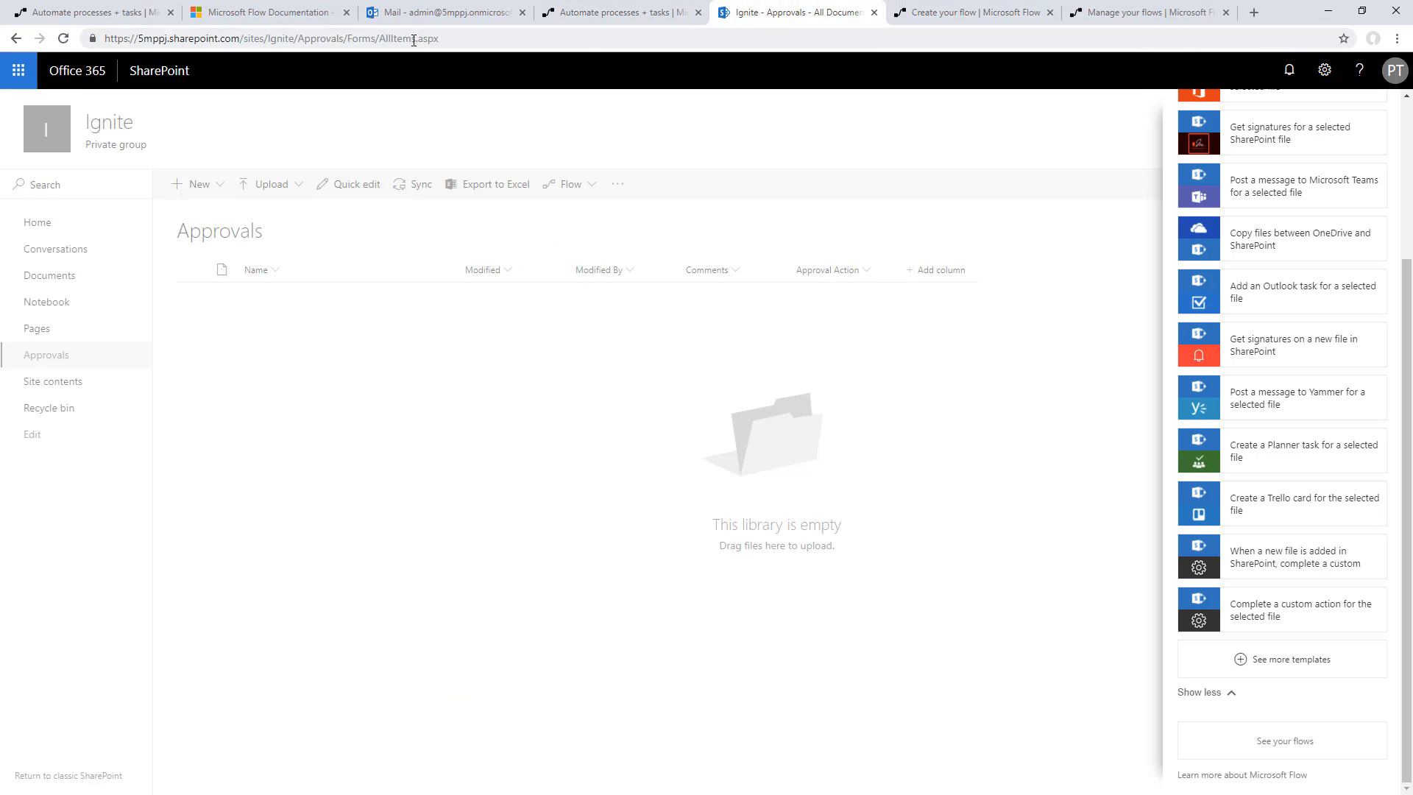
{"action": "left_click", "coordinate": [303, 39]}
{"action": "left_click", "coordinate": [297, 38]}
{"action": "left_click_drag", "start_coordinate": [297, 38], "coordinate": [58, 12]}
{"action": "key", "text": "ctrl+c"}
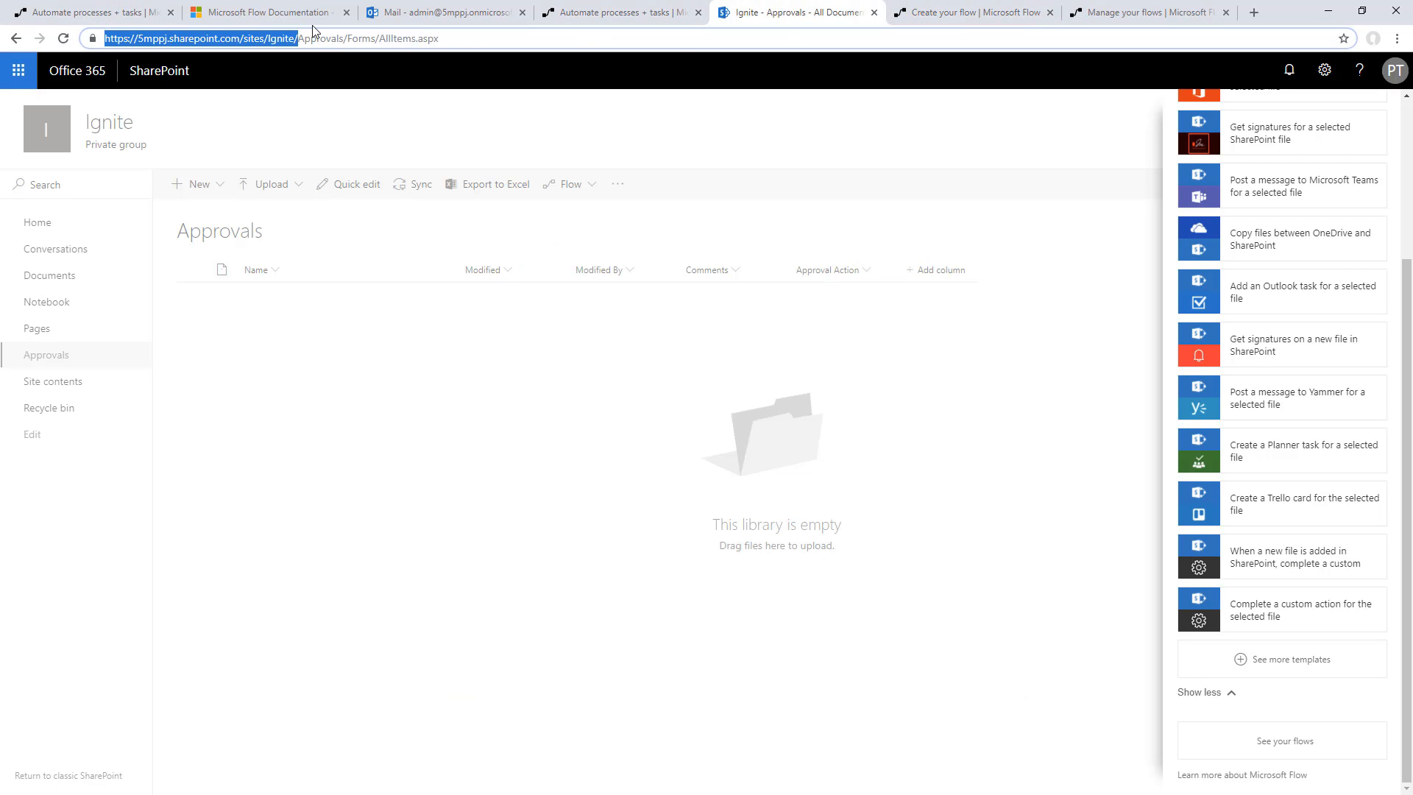
{"action": "left_click", "coordinate": [957, 13]}
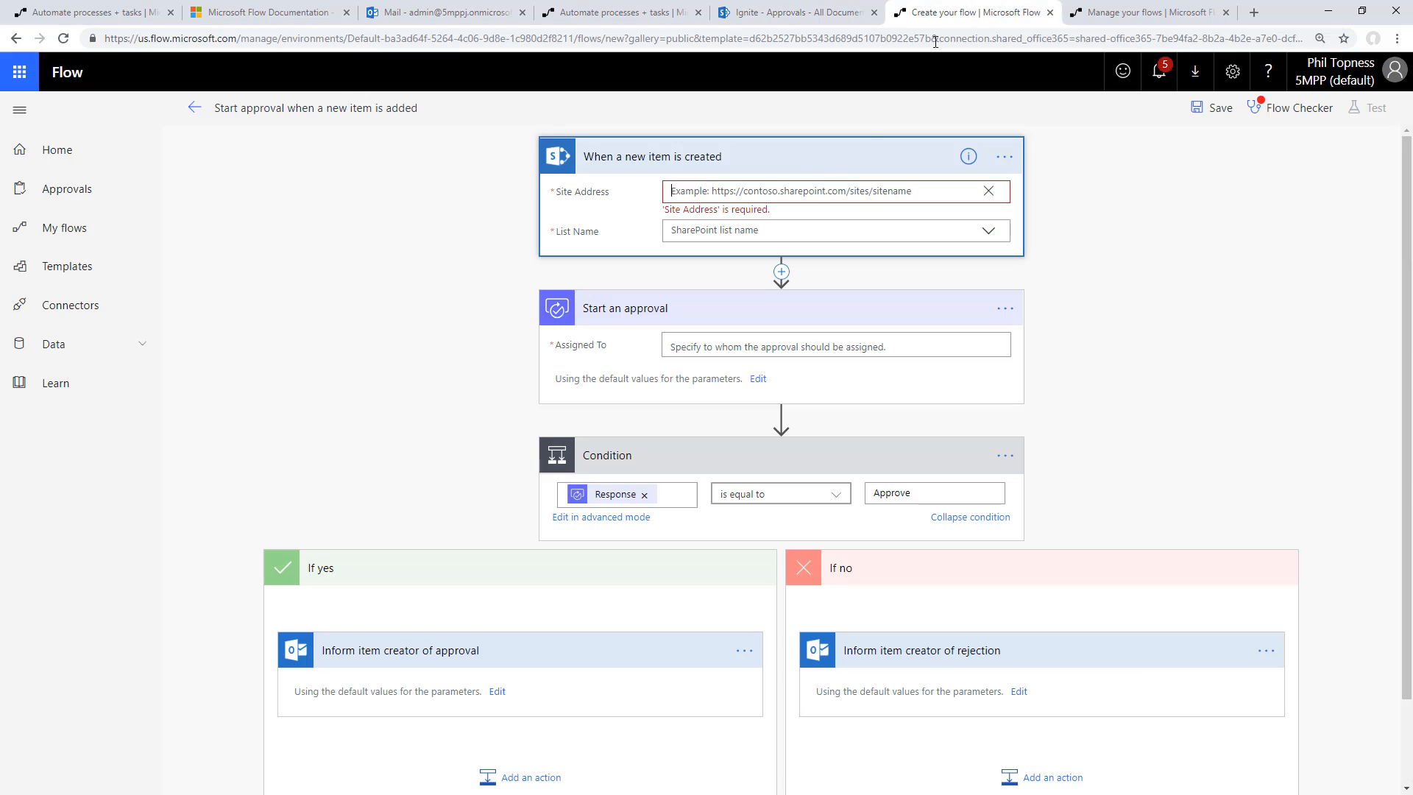
{"action": "key", "text": "ctrl+v"}
Set the new-item trigger's List Name to the custom value Approvals
{"action": "left_click", "coordinate": [746, 227]}
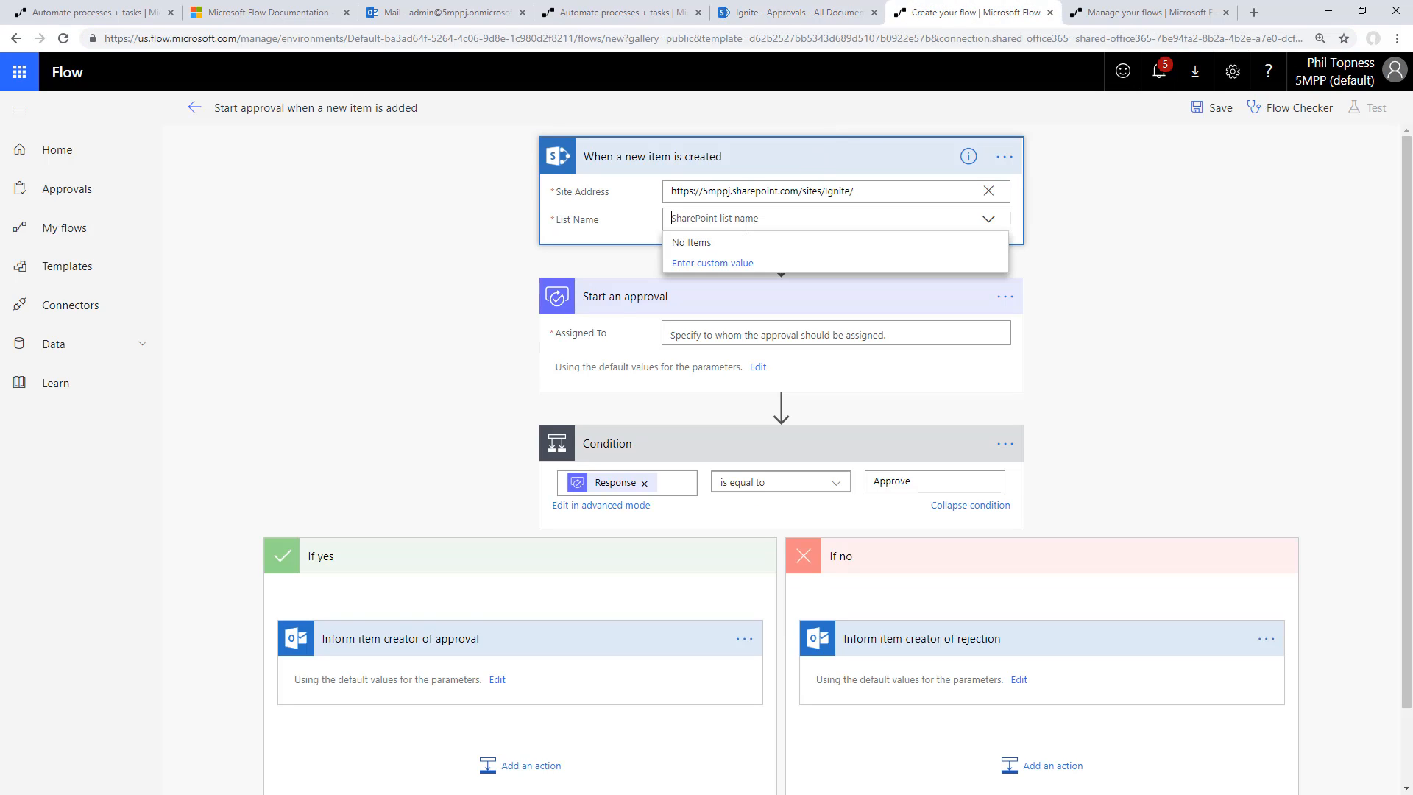
{"action": "left_click", "coordinate": [714, 262]}
{"action": "type", "text": "A"}
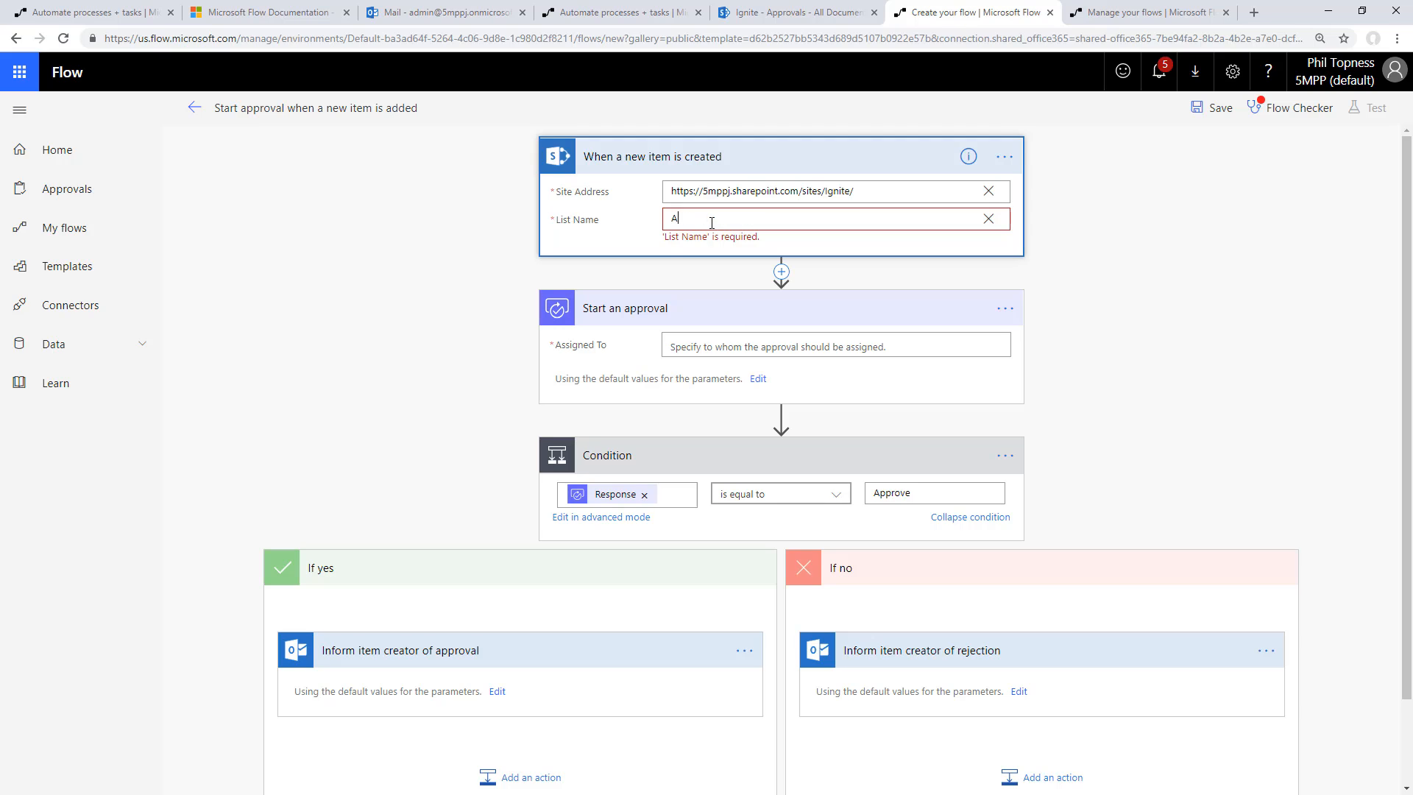
{"action": "type", "text": "pprovals"}
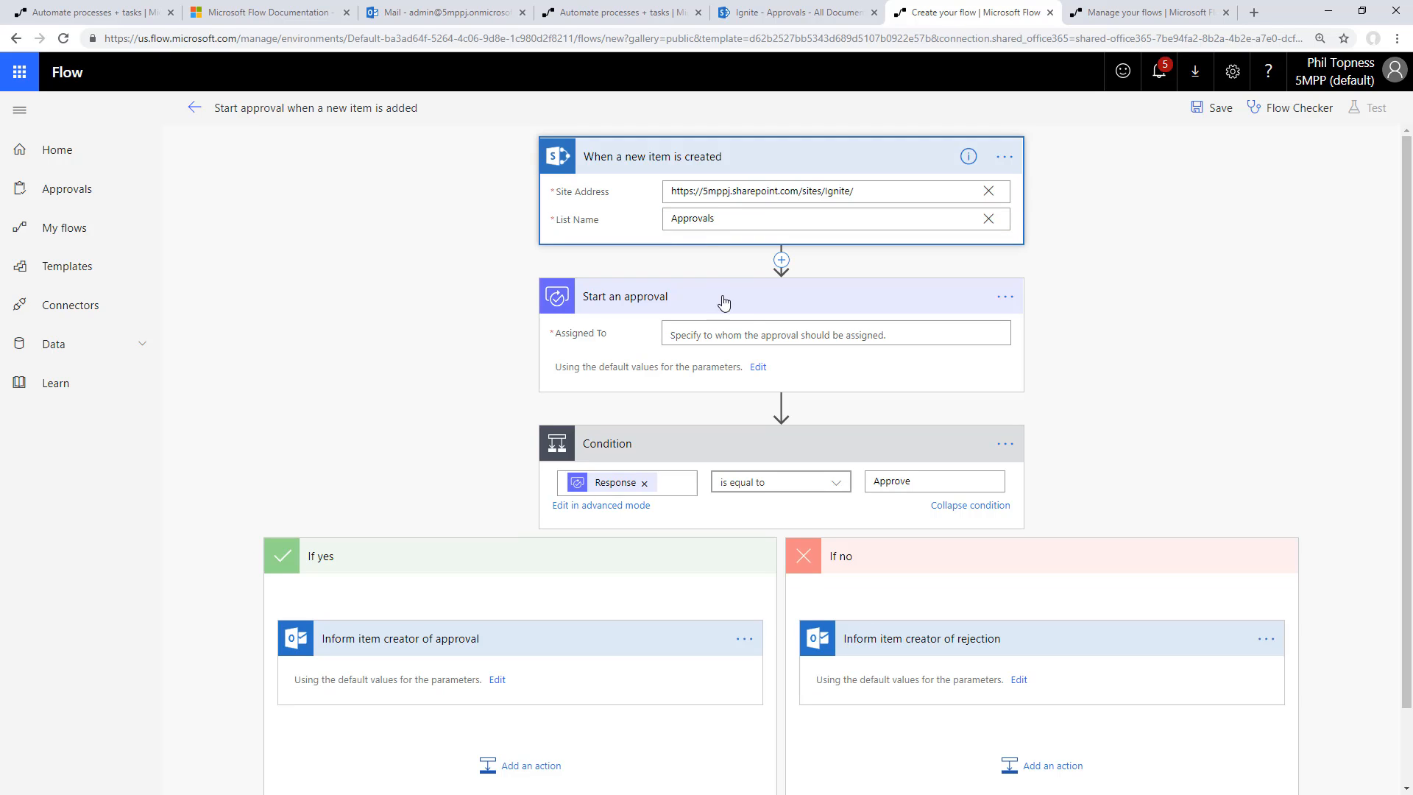
Assign the "Start an approval" action to the approver by entering the person's name and choosing the matching account
{"action": "left_click", "coordinate": [740, 333]}
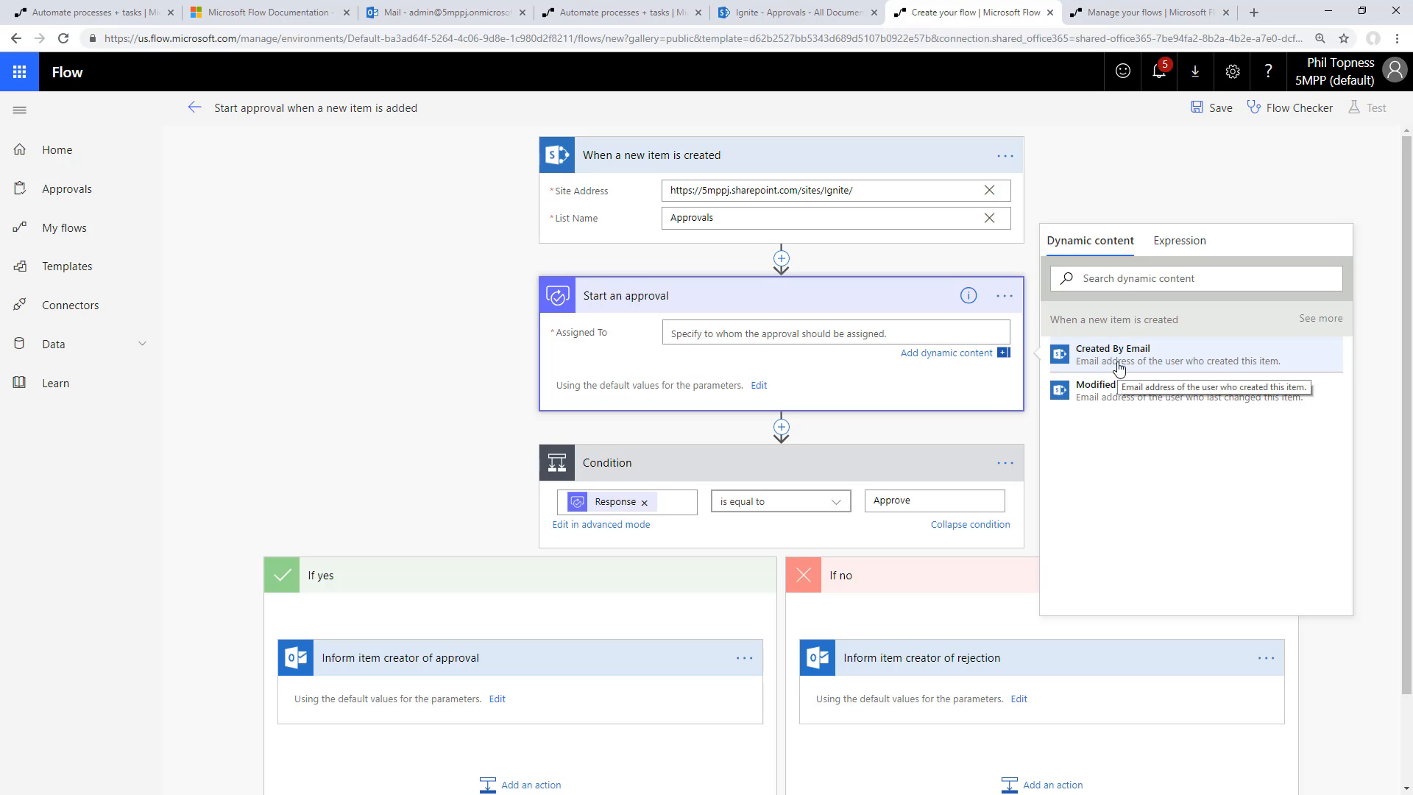
{"action": "left_click", "coordinate": [804, 332]}
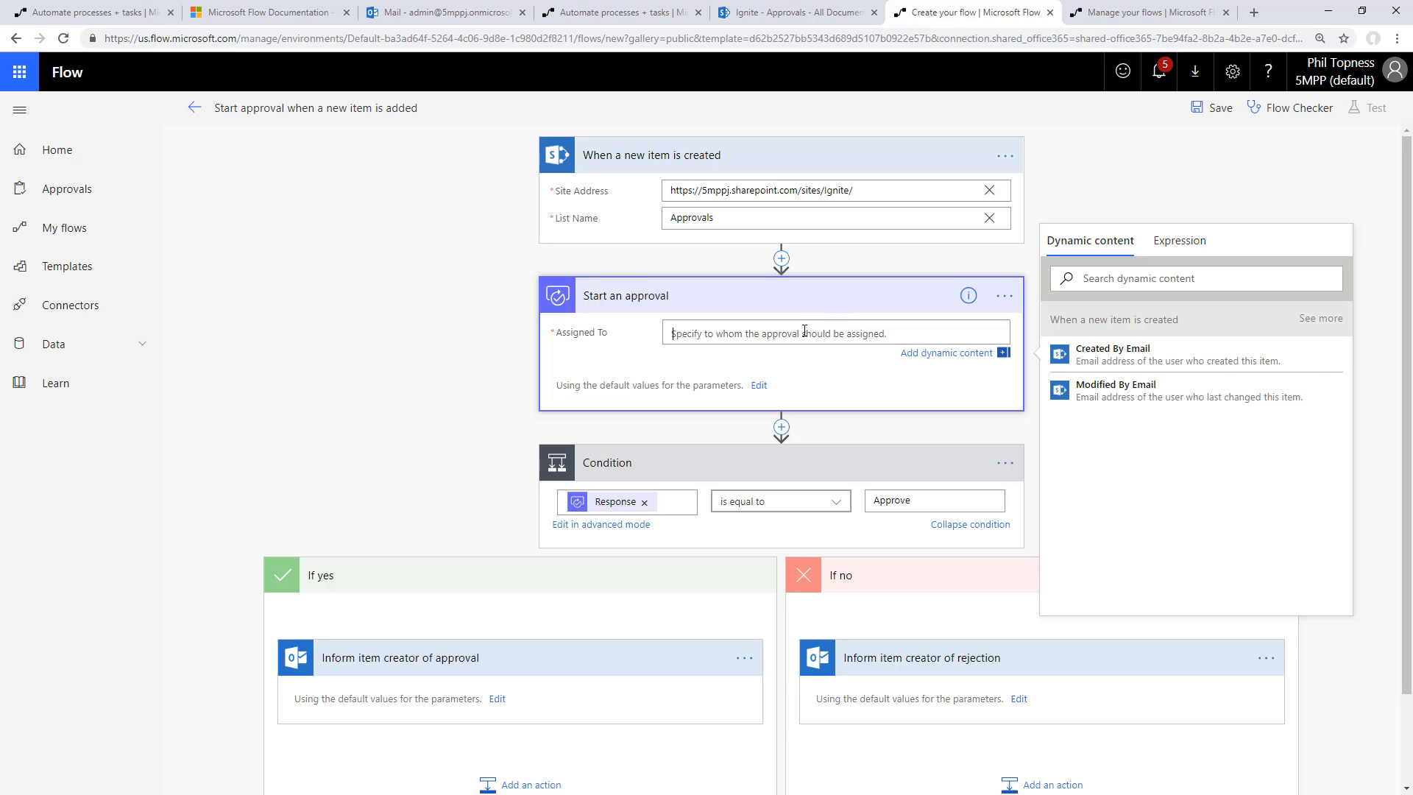
{"action": "type", "text": "betty"}
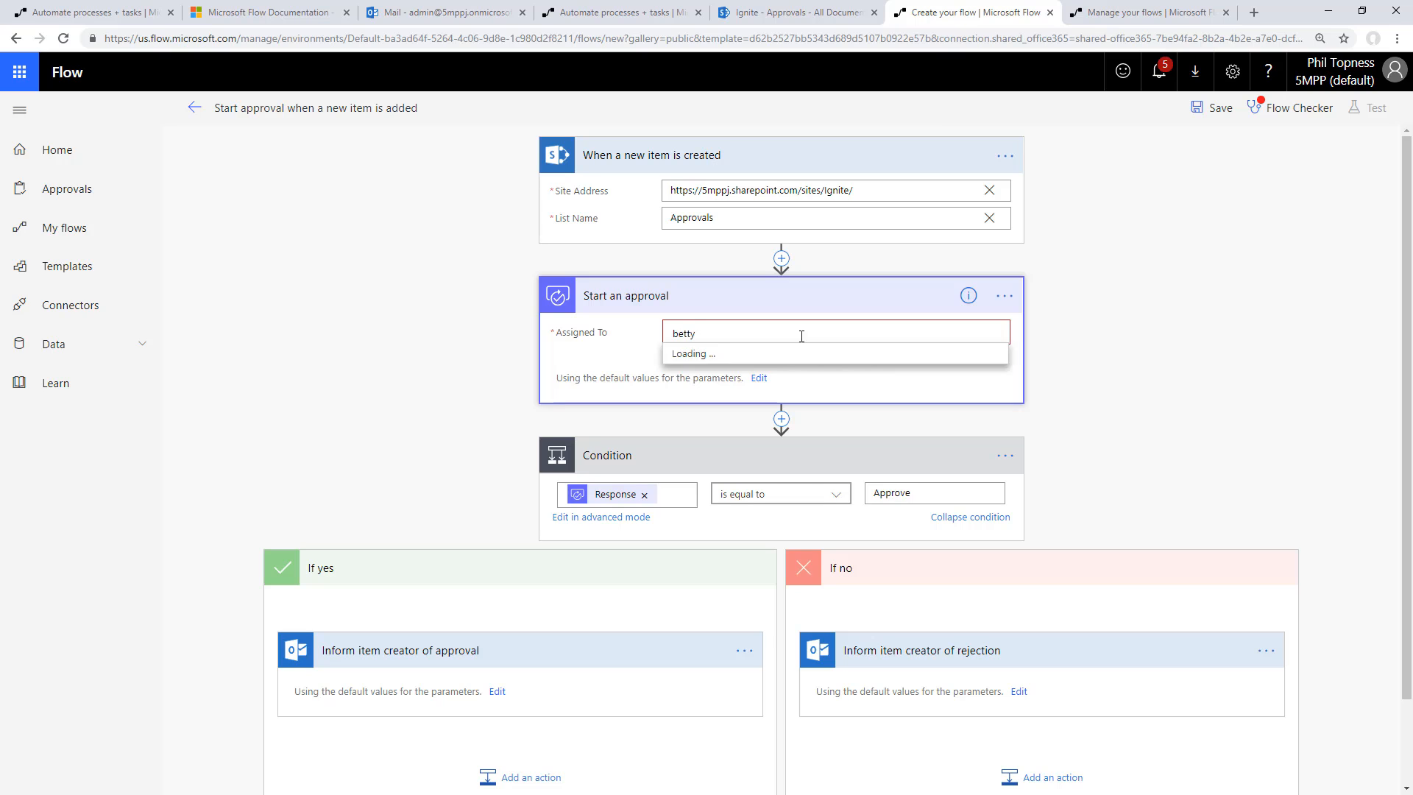
{"action": "left_click", "coordinate": [769, 367]}
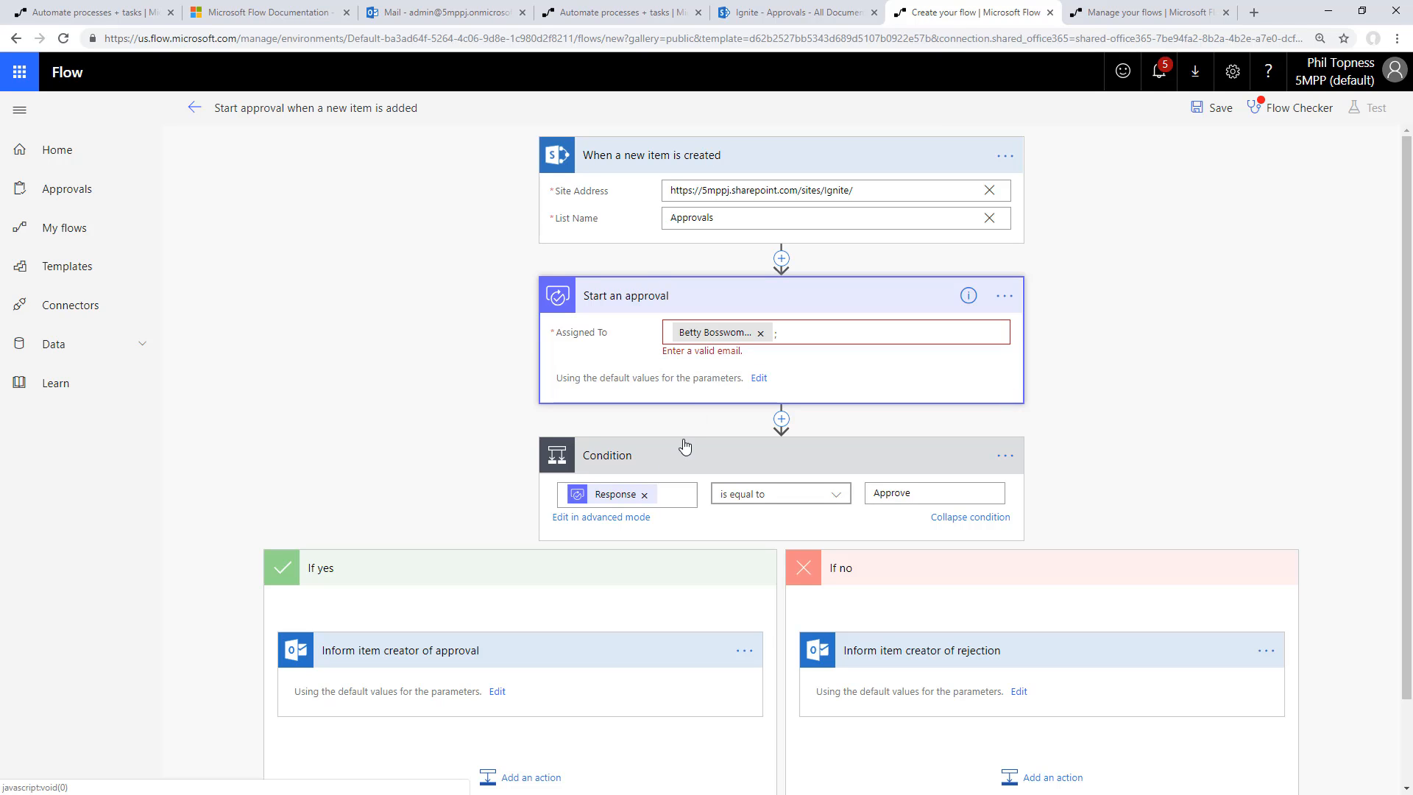
Review the approval and rejection branches of the condition, and save the flow
{"action": "scroll", "coordinate": [687, 439], "scroll_direction": "down", "scroll_amount": 2}
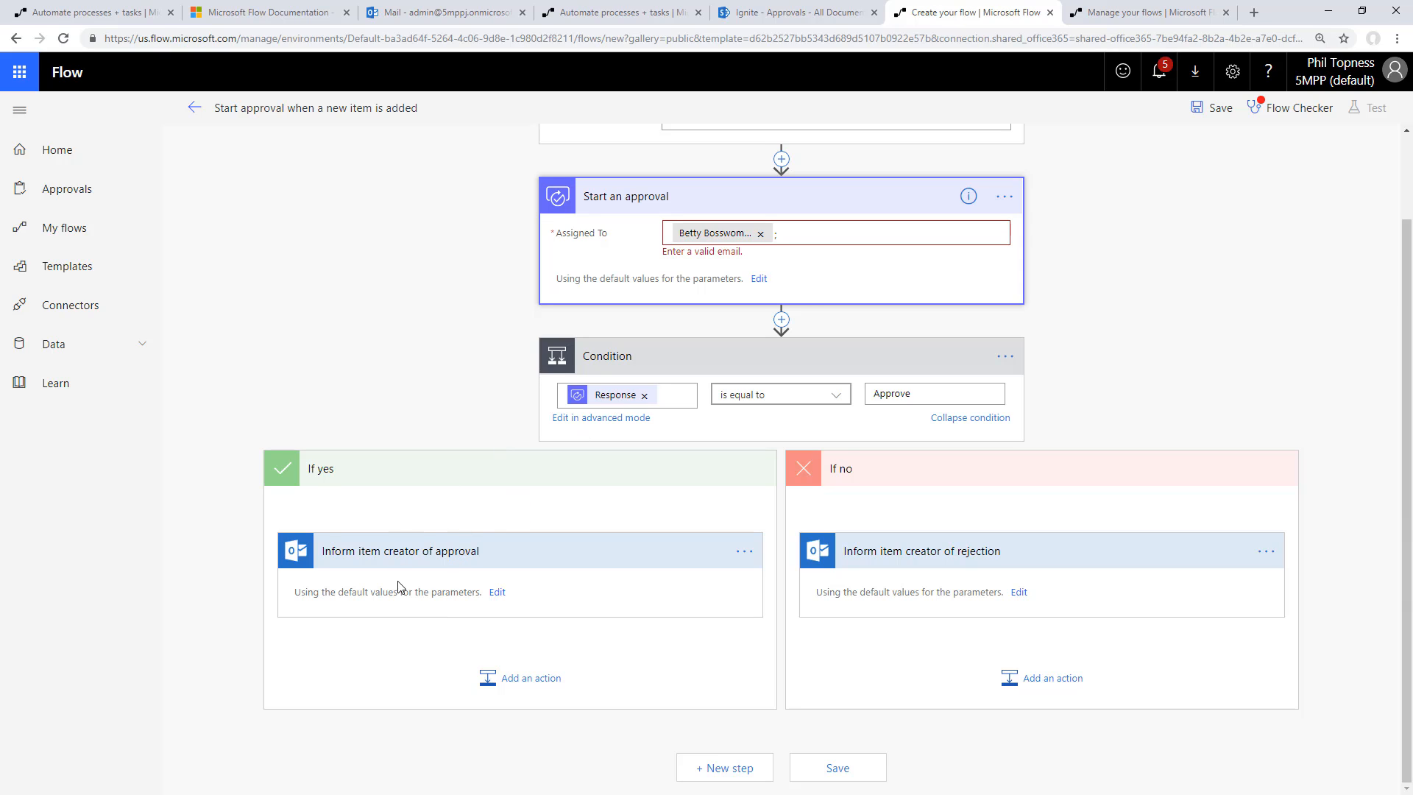
{"action": "scroll", "coordinate": [1030, 544], "scroll_direction": "up", "scroll_amount": 1}
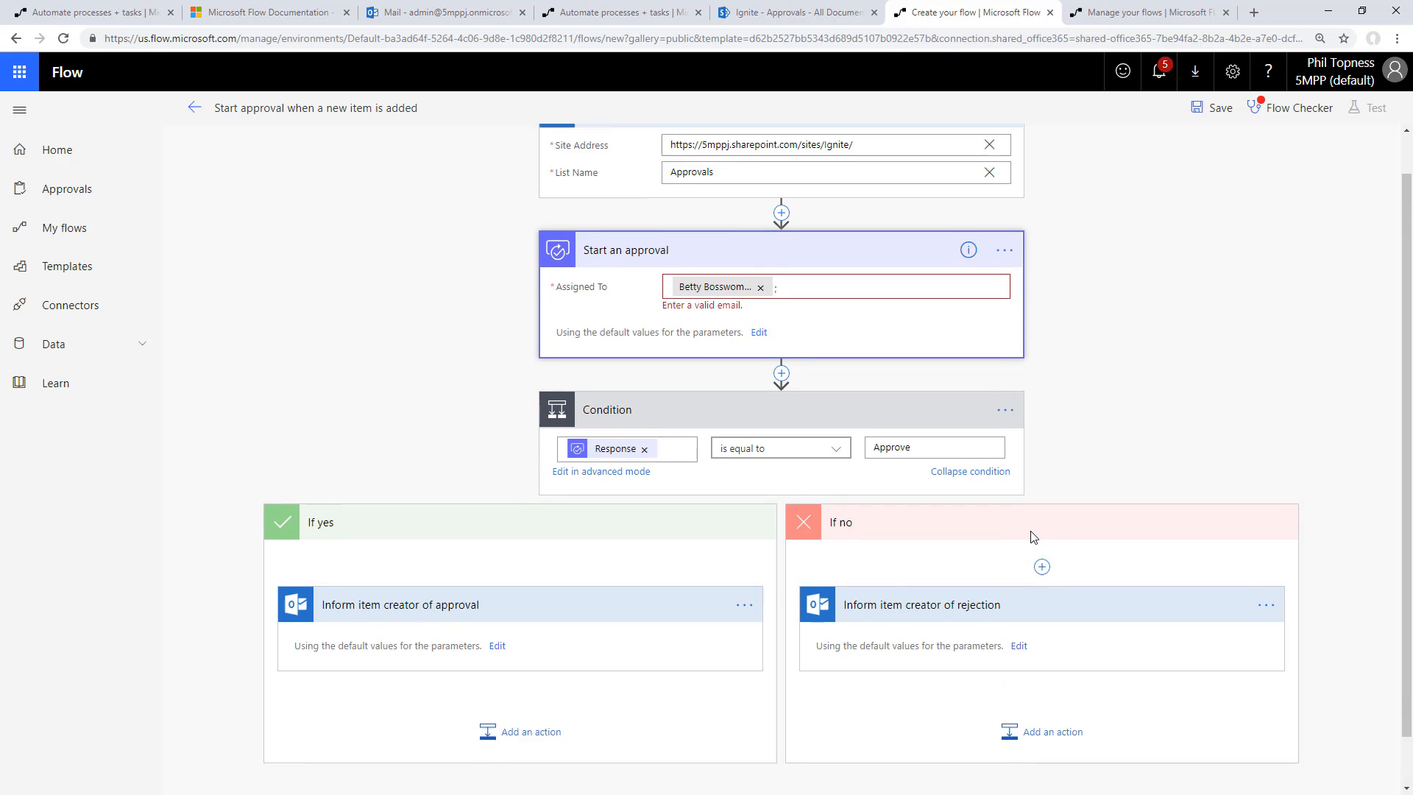
{"action": "scroll", "coordinate": [1032, 536], "scroll_direction": "up", "scroll_amount": 1}
{"action": "left_click", "coordinate": [1215, 111]}
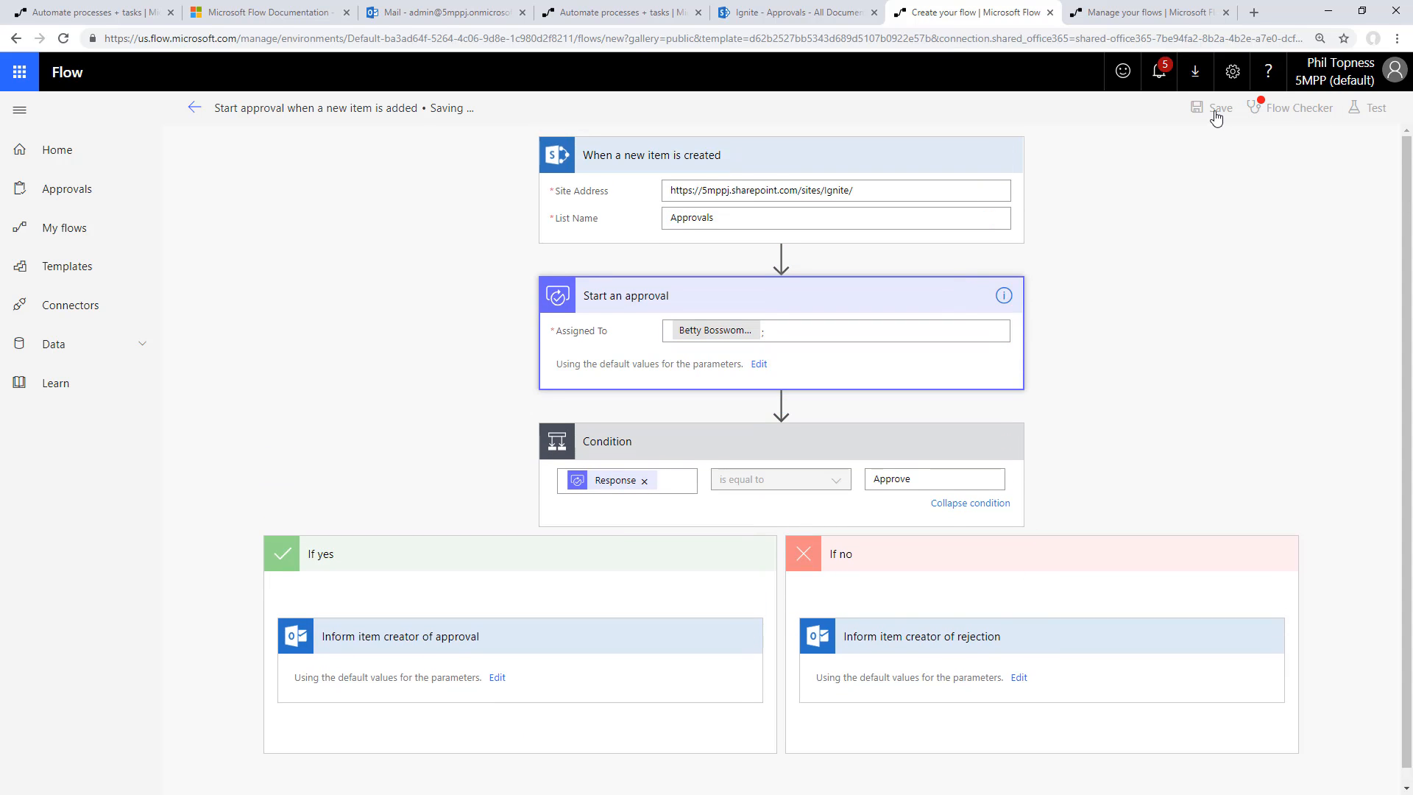
Save and test the flow with the "I'll perform the trigger action" option
{"action": "left_click", "coordinate": [1370, 108]}
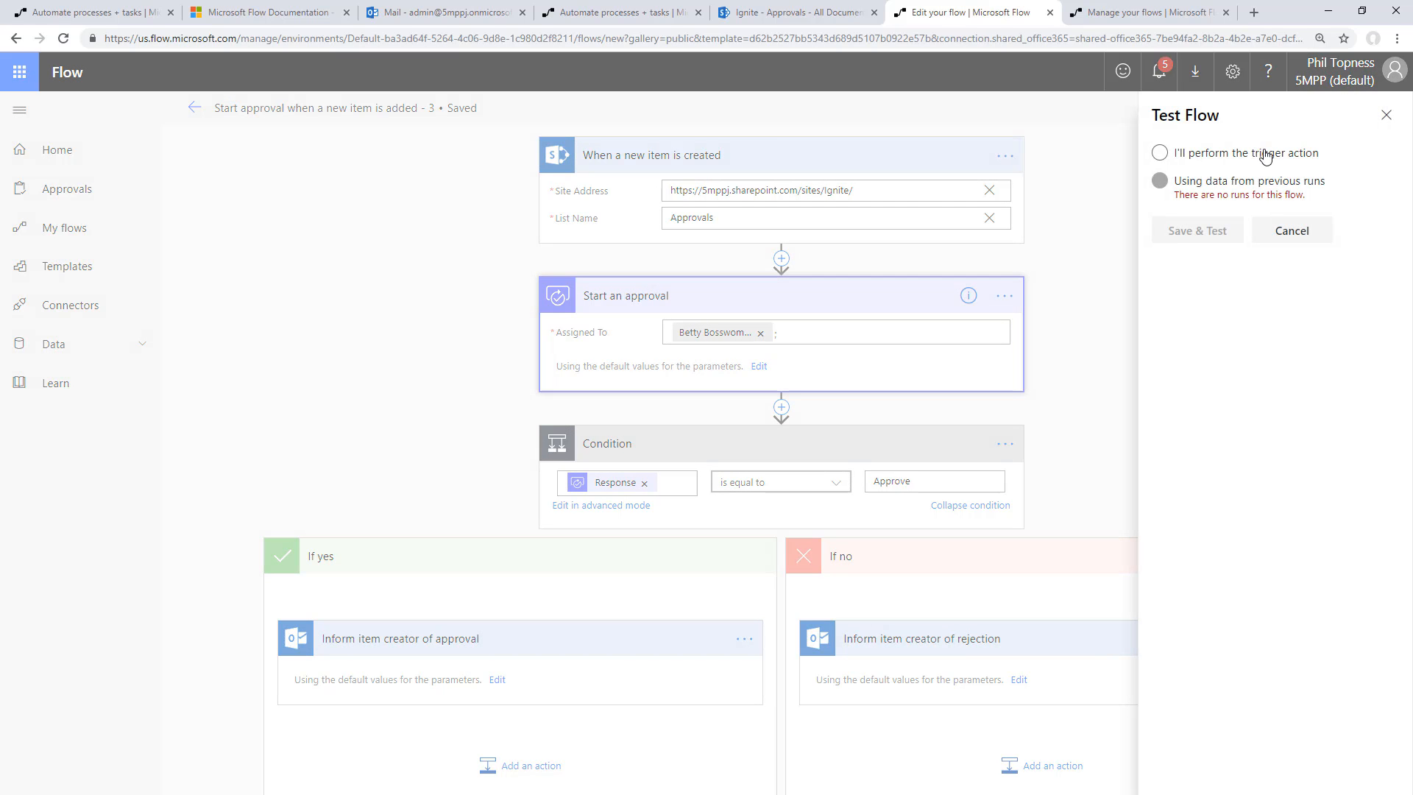
{"action": "left_click", "coordinate": [1223, 161]}
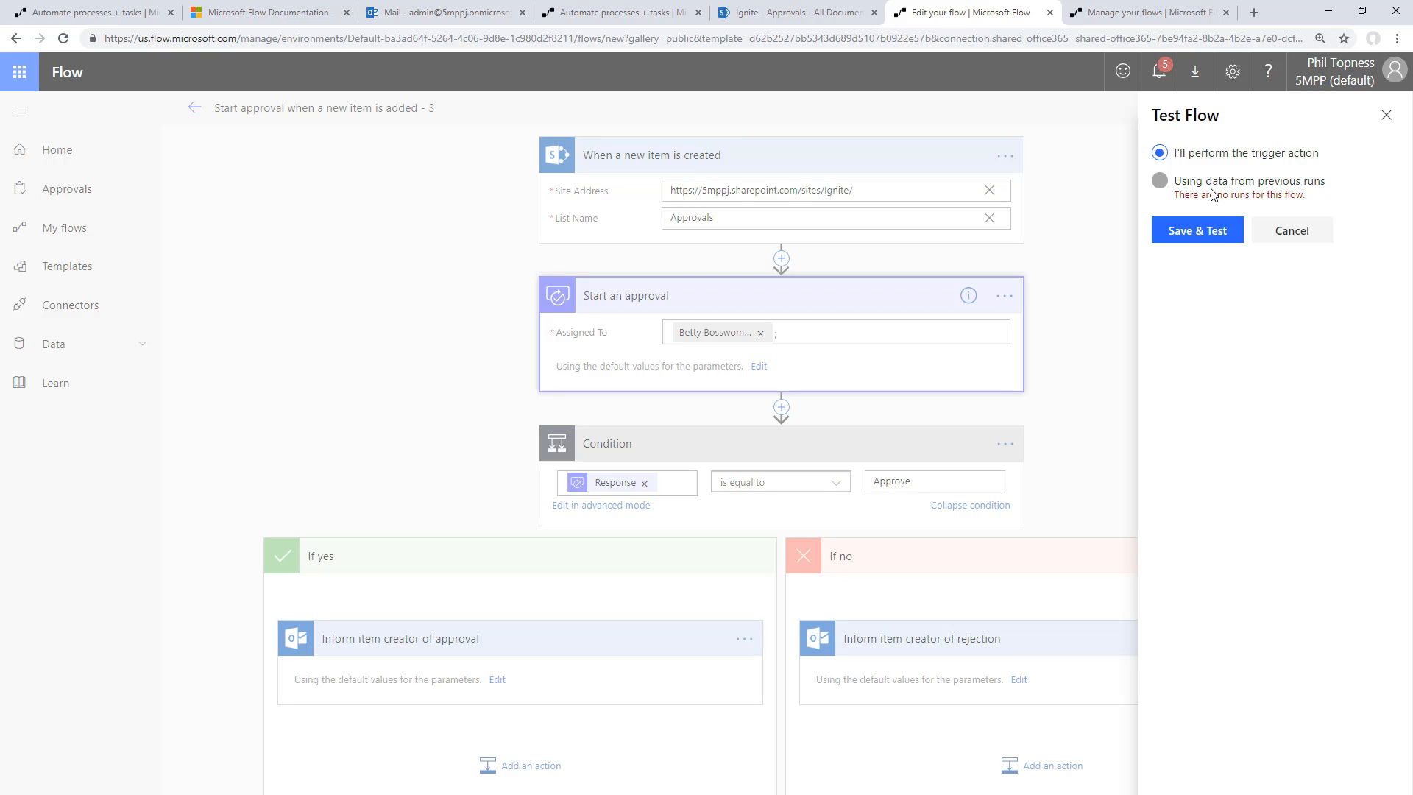
{"action": "left_click", "coordinate": [1195, 234]}
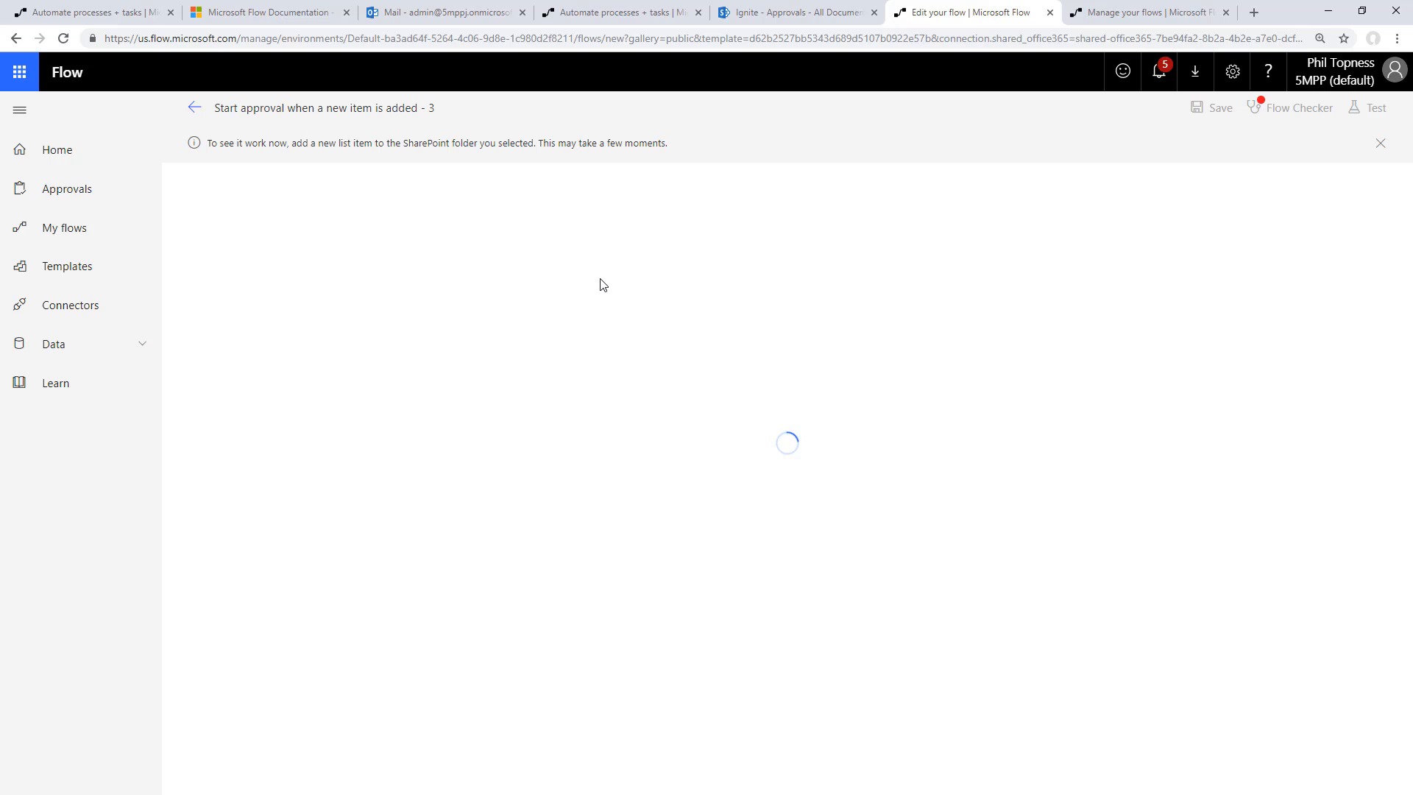
Upload the image file gray kitten!.jpg to the SharePoint Approvals library to trigger the flow
{"action": "left_click", "coordinate": [794, 15]}
{"action": "left_click", "coordinate": [576, 464]}
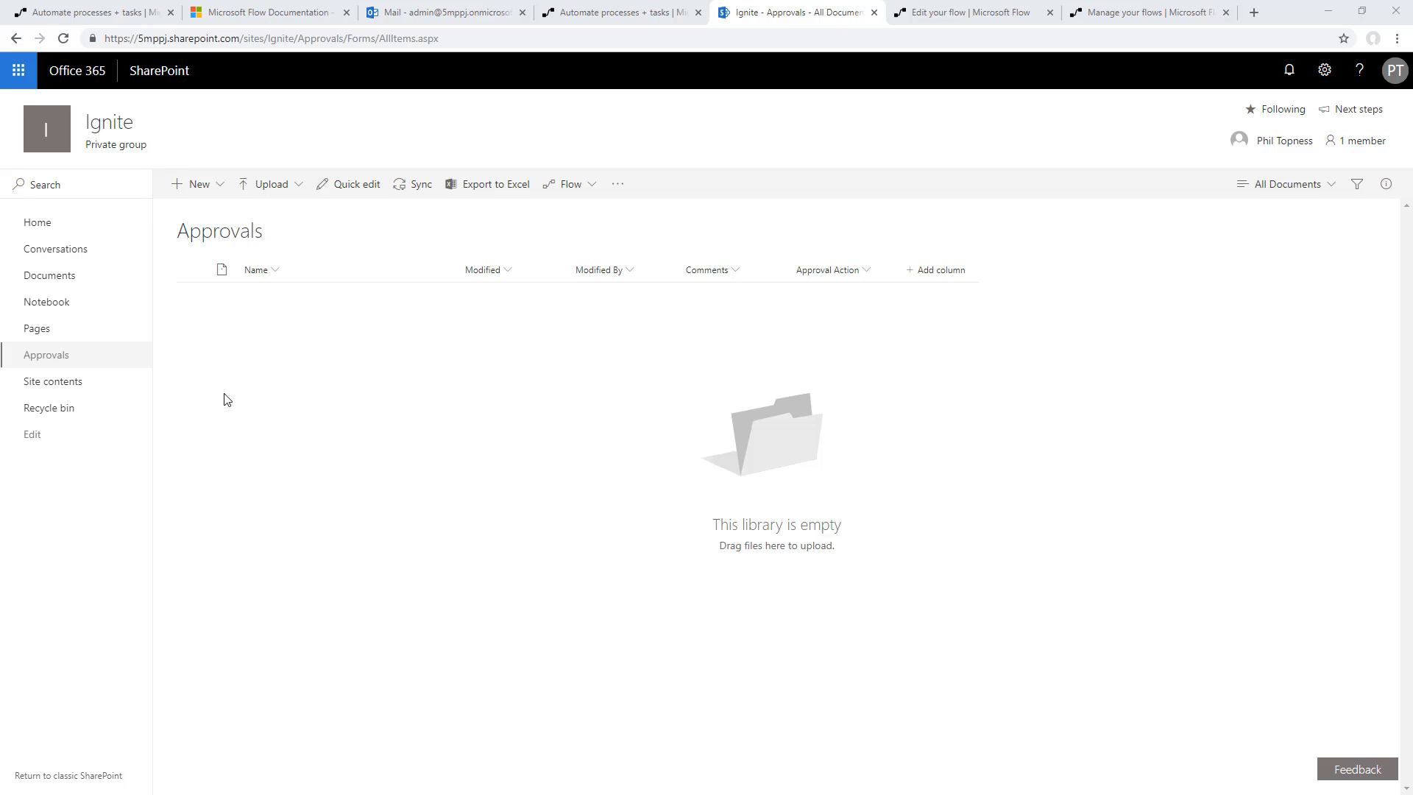
{"action": "left_click_drag", "start_coordinate": [227, 400], "coordinate": [577, 441]}
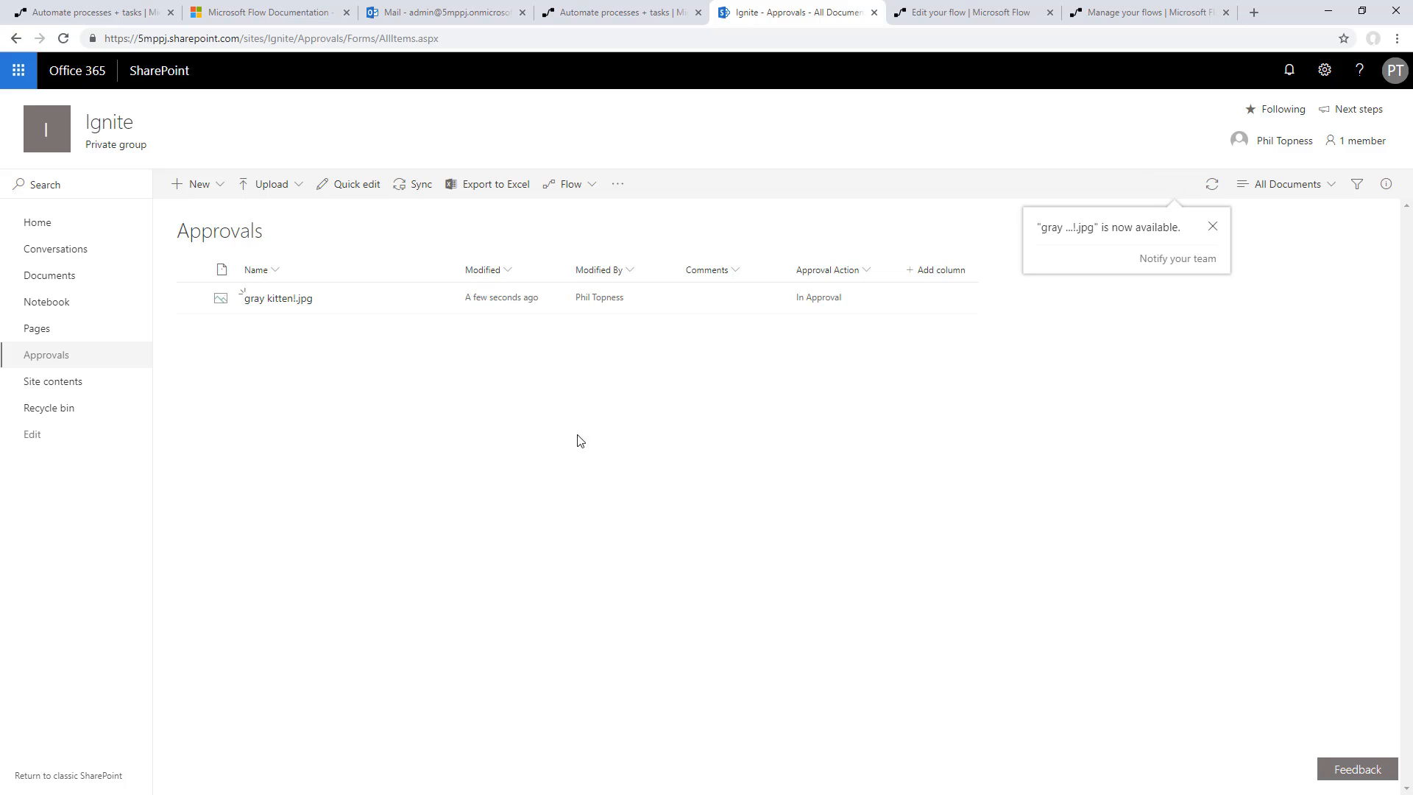
Examine the inputs and outputs of the "When a new item is created" trigger in the flow's test run
{"action": "left_click", "coordinate": [948, 13]}
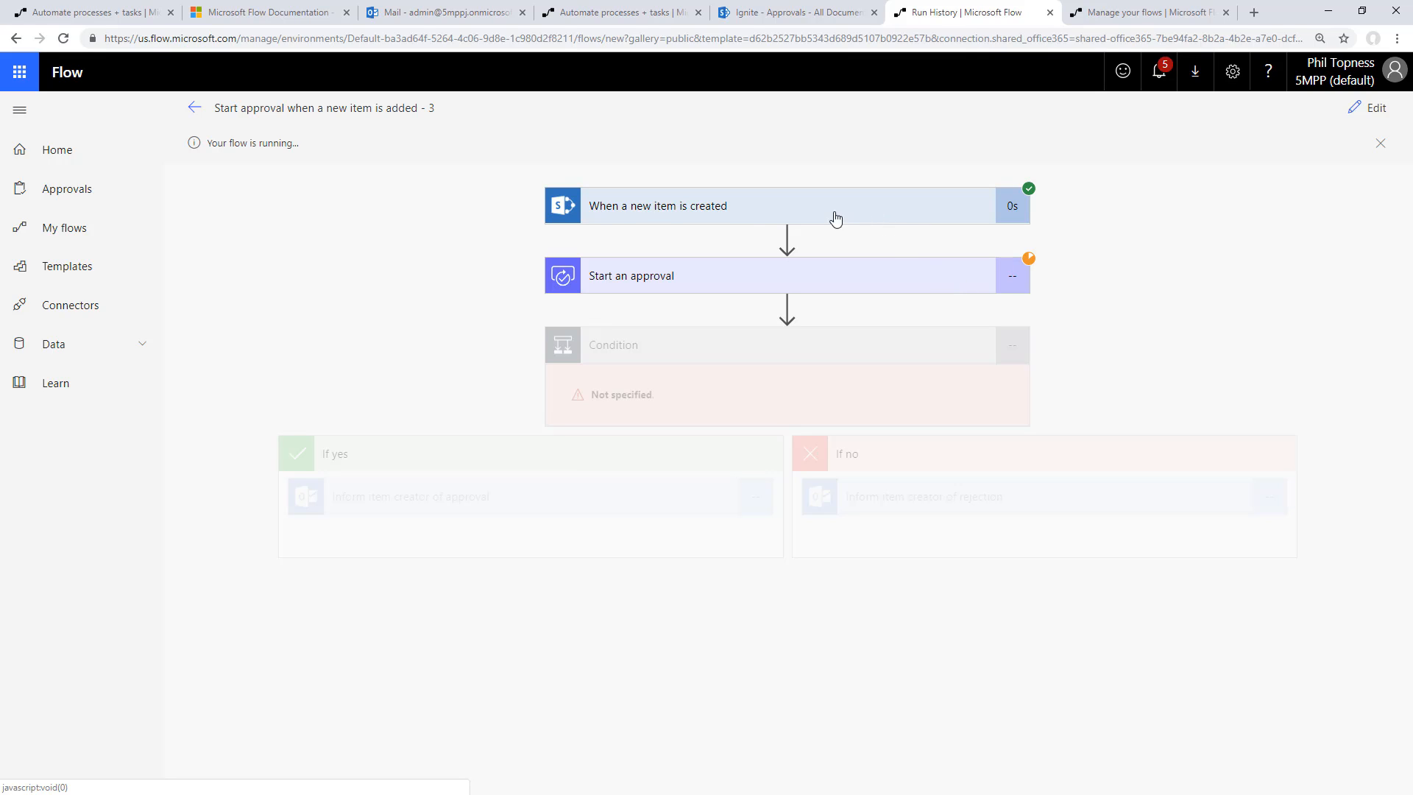
{"action": "left_click", "coordinate": [757, 212]}
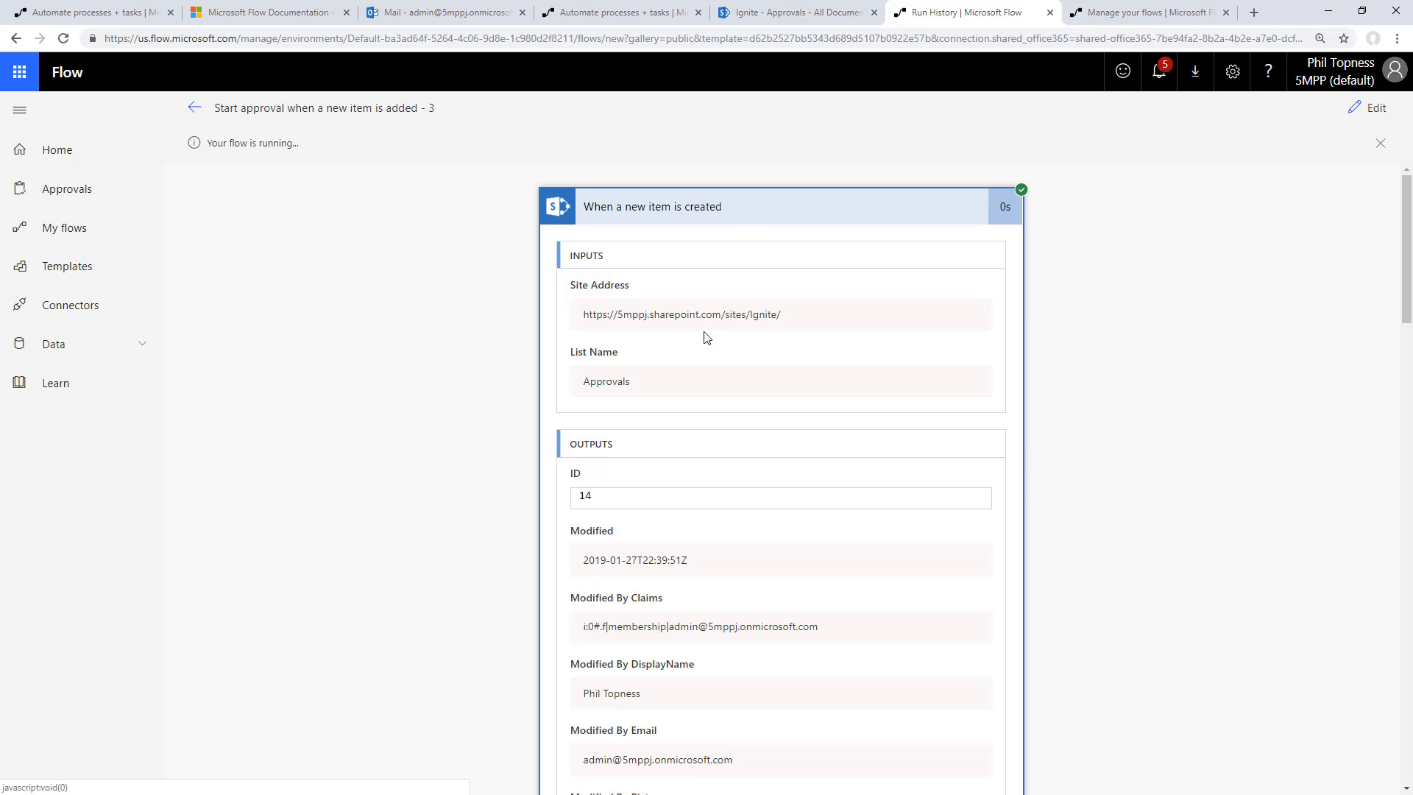
Read through the remaining trigger outputs, from the modification details to the file name and folder path, and collapse the trigger card
{"action": "scroll", "coordinate": [712, 418], "scroll_direction": "down", "scroll_amount": 7}
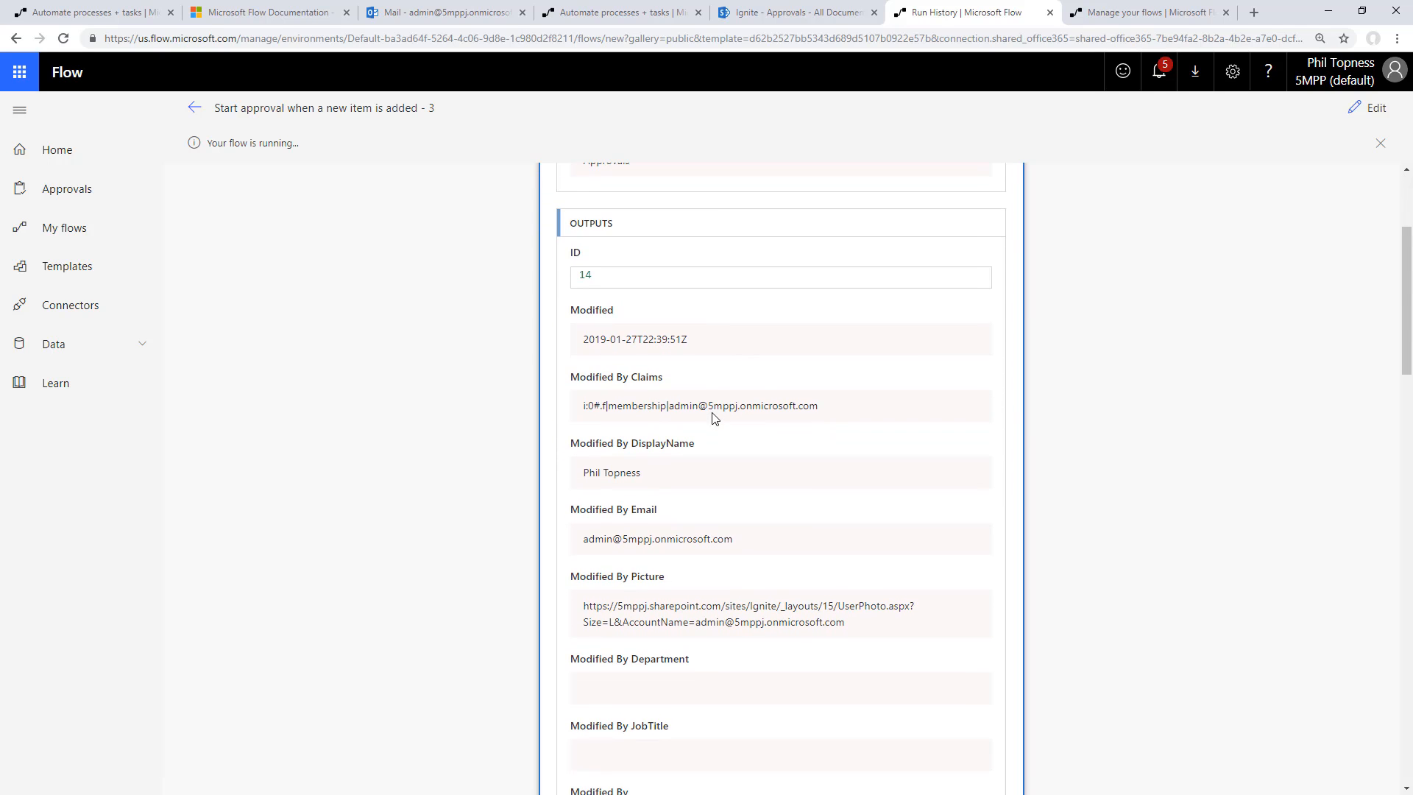
{"action": "scroll", "coordinate": [724, 400], "scroll_direction": "down", "scroll_amount": 10}
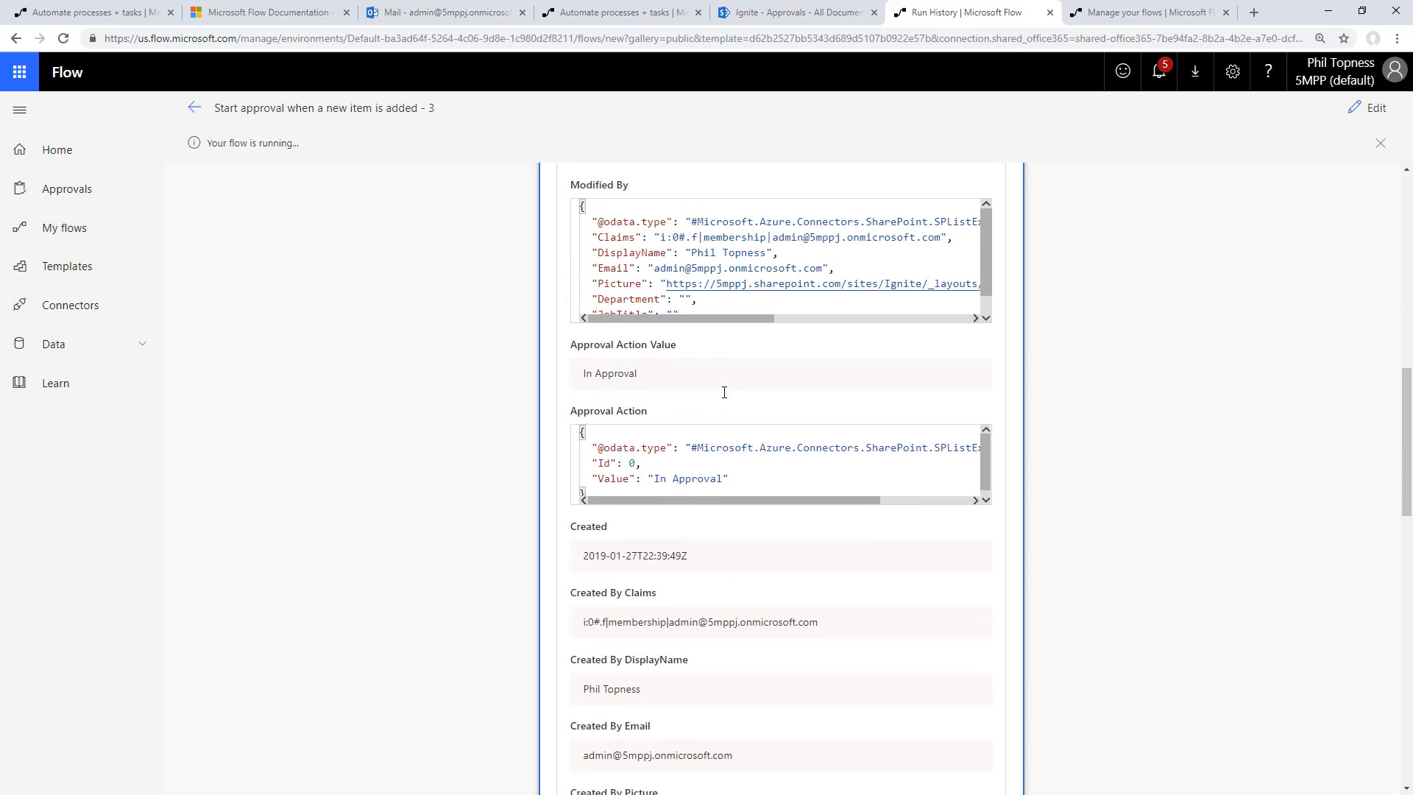
{"action": "scroll", "coordinate": [724, 397], "scroll_direction": "down", "scroll_amount": 8}
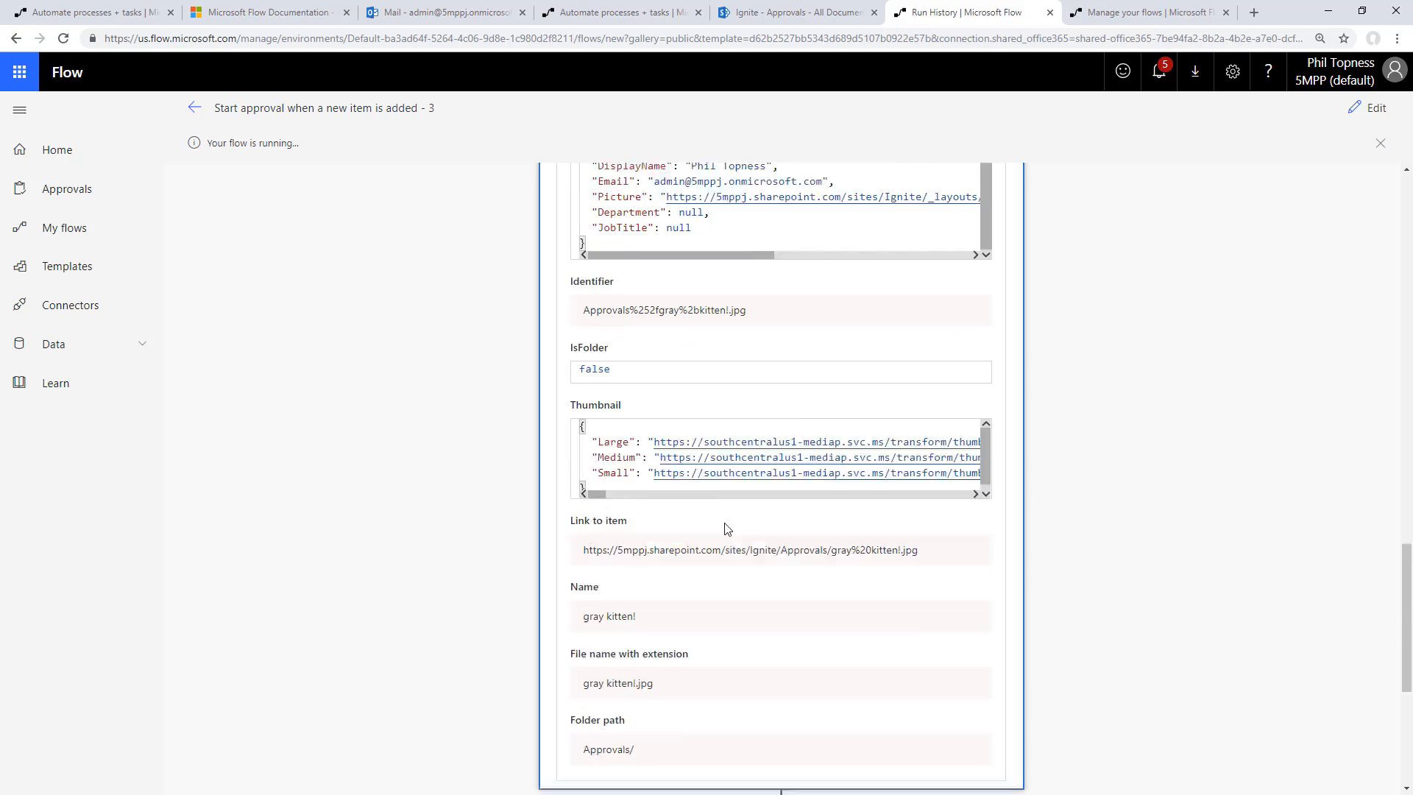
{"action": "scroll", "coordinate": [727, 514], "scroll_direction": "up", "scroll_amount": 5}
{"action": "scroll", "coordinate": [727, 515], "scroll_direction": "up", "scroll_amount": 15}
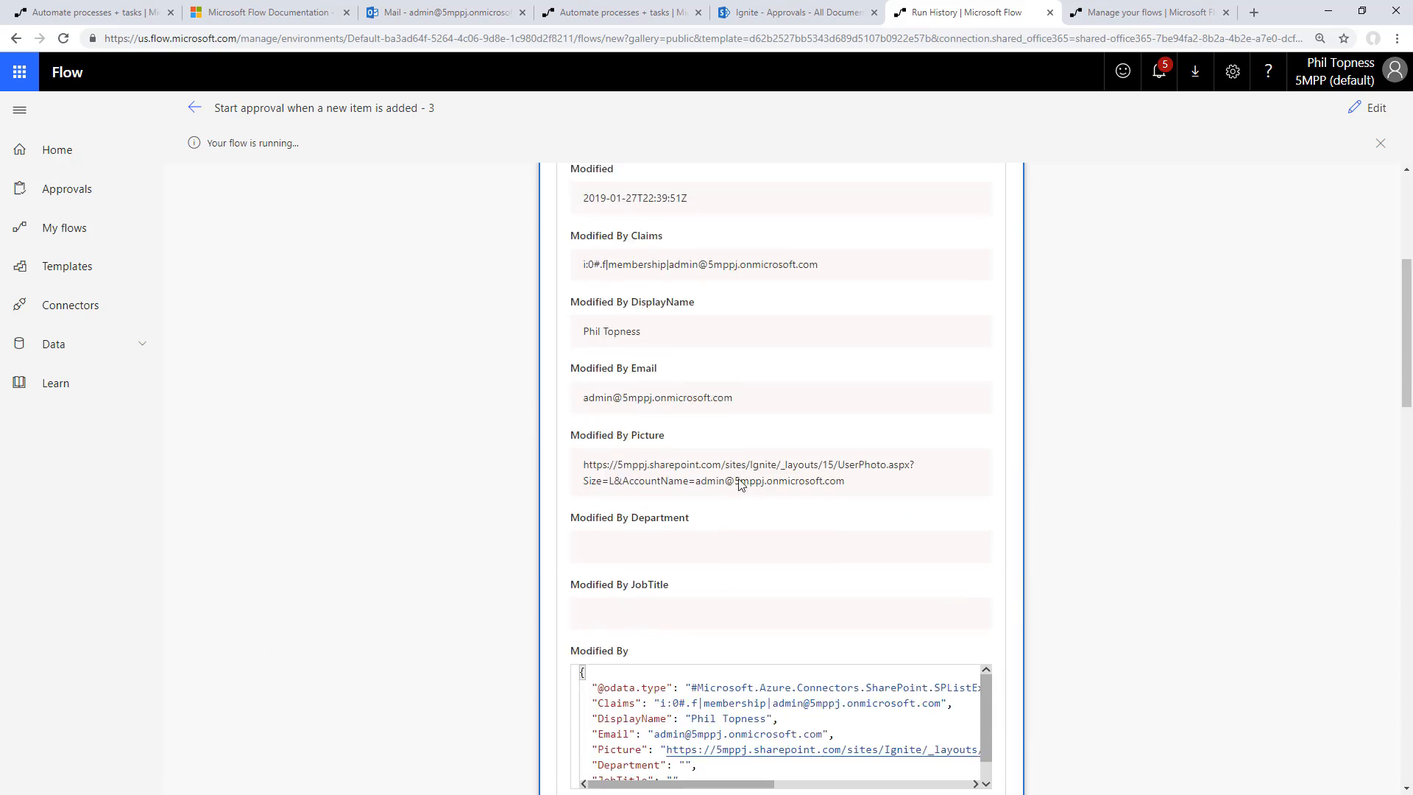
{"action": "left_click", "coordinate": [779, 213]}
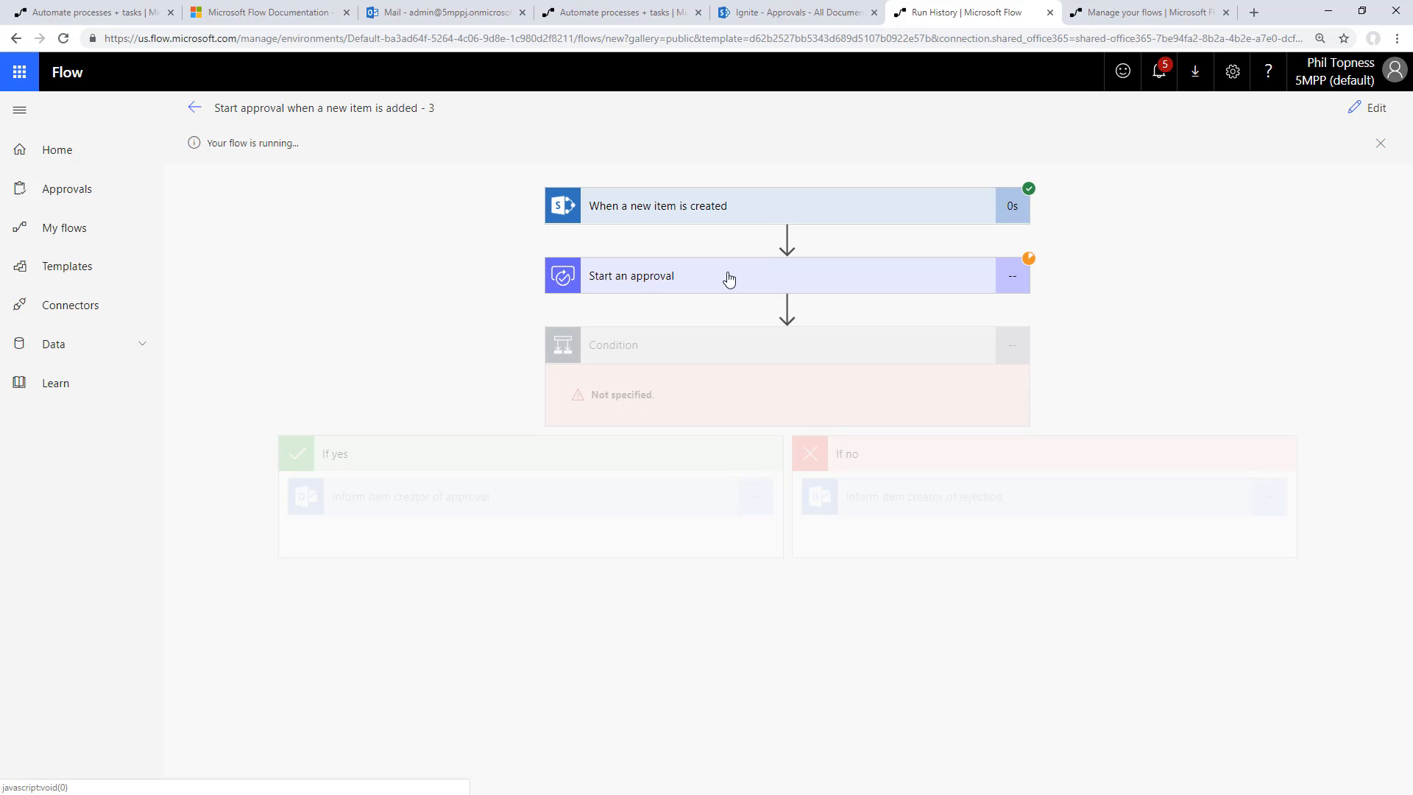
Switch to the approver's Outlook mailbox, approve the newest pending gray kitten! request with the comment "Yeah!", and return to the flow run
{"action": "left_click", "coordinate": [1373, 38]}
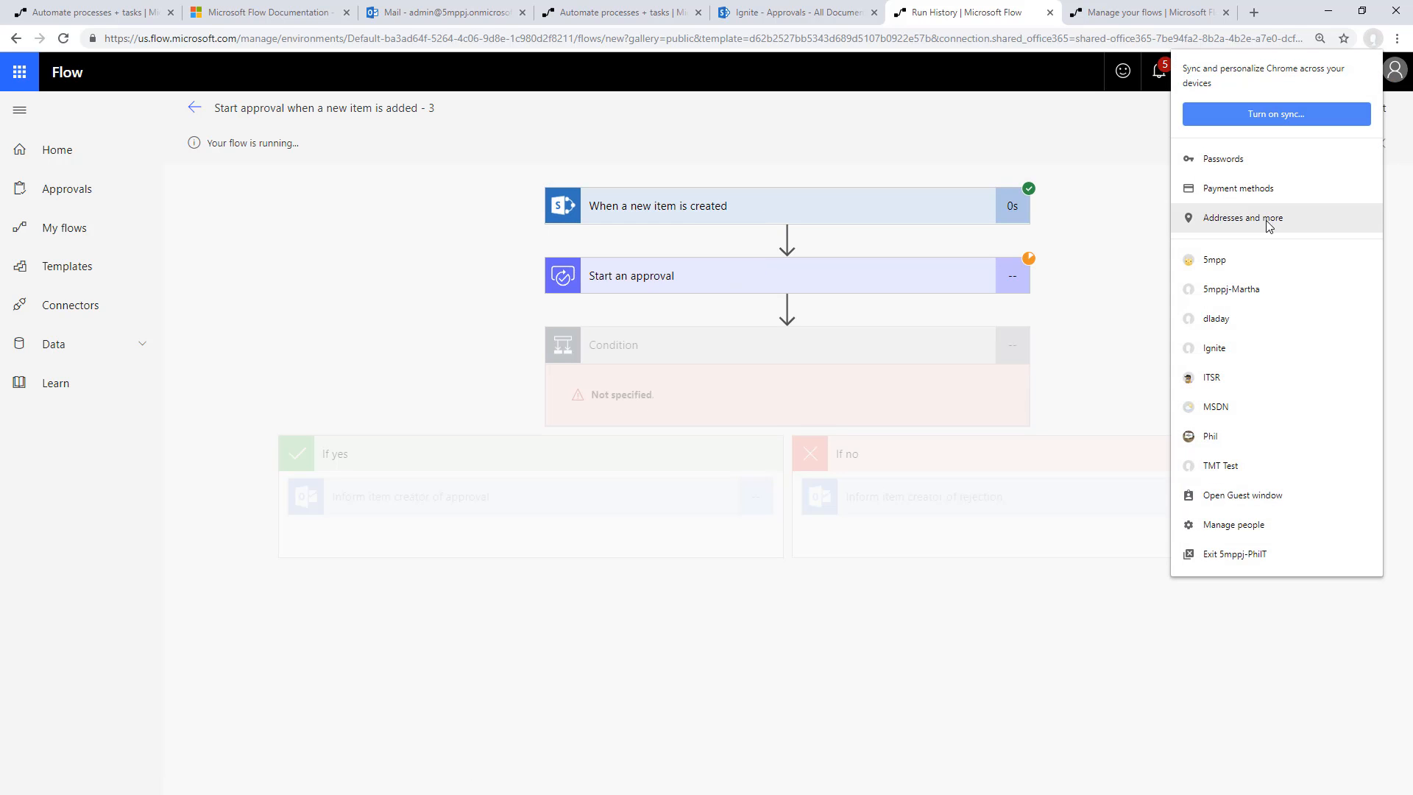
{"action": "left_click", "coordinate": [1234, 303]}
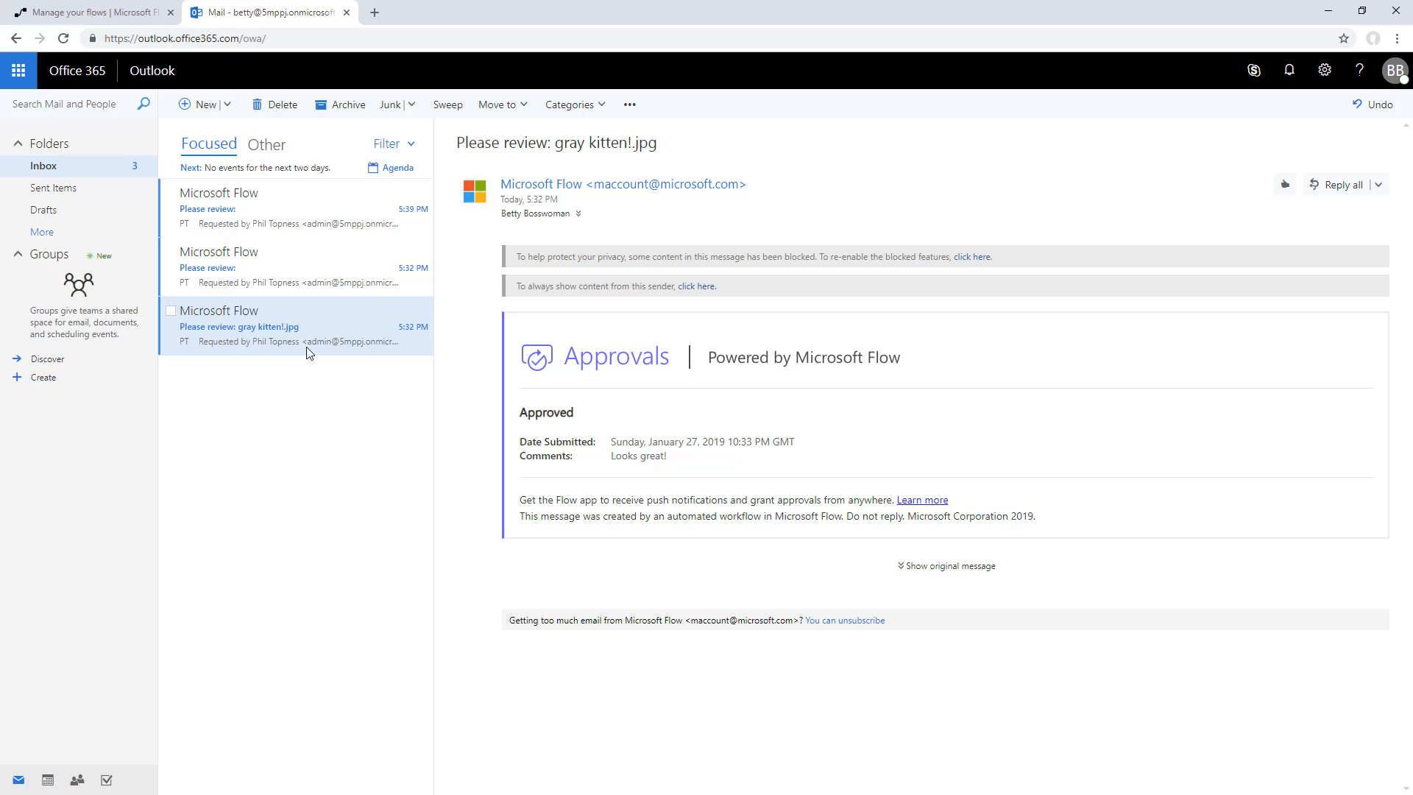
{"action": "left_click", "coordinate": [322, 220]}
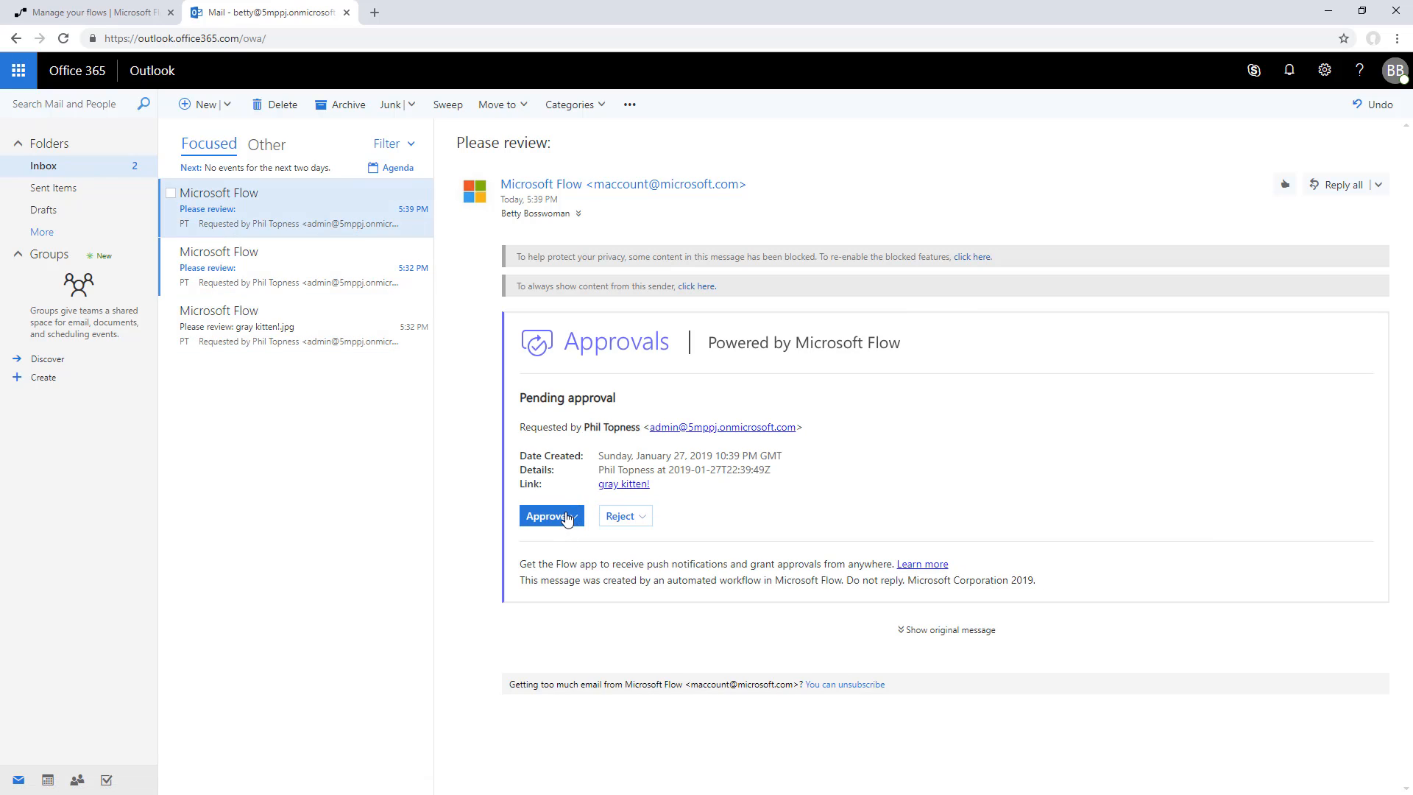
{"action": "left_click", "coordinate": [568, 515]}
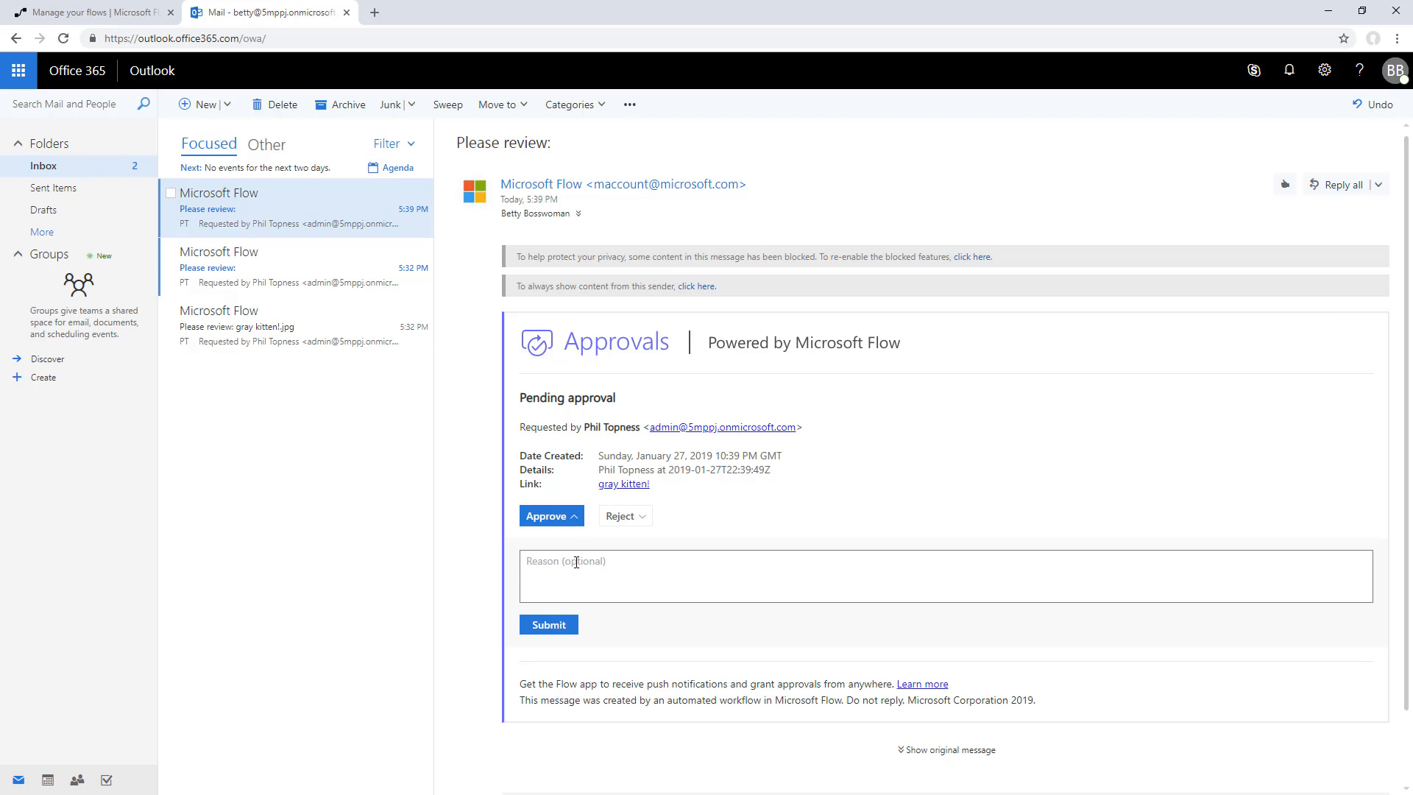
{"action": "type", "text": "Yeahg"}
{"action": "left_click", "coordinate": [548, 625]}
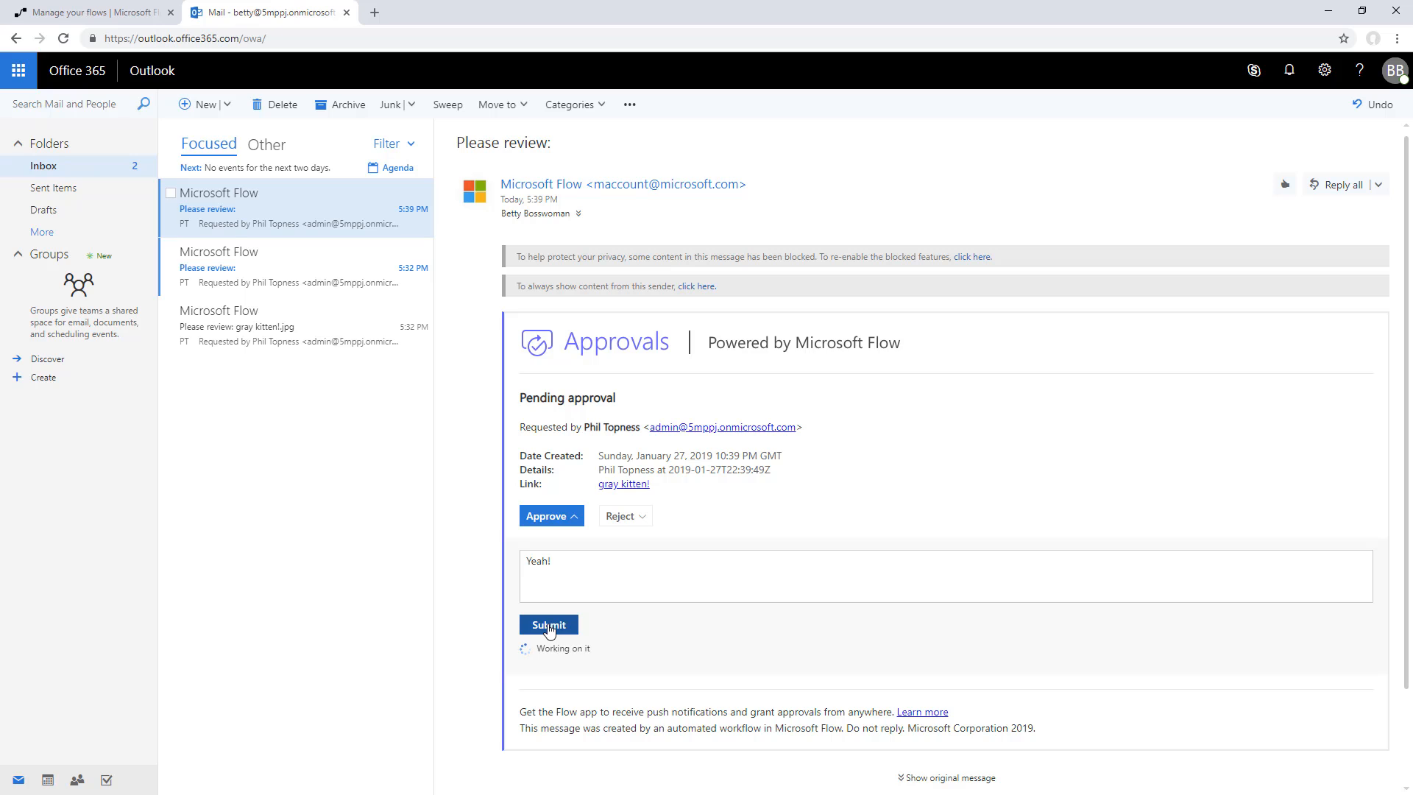
{"action": "left_click", "coordinate": [1329, 11]}
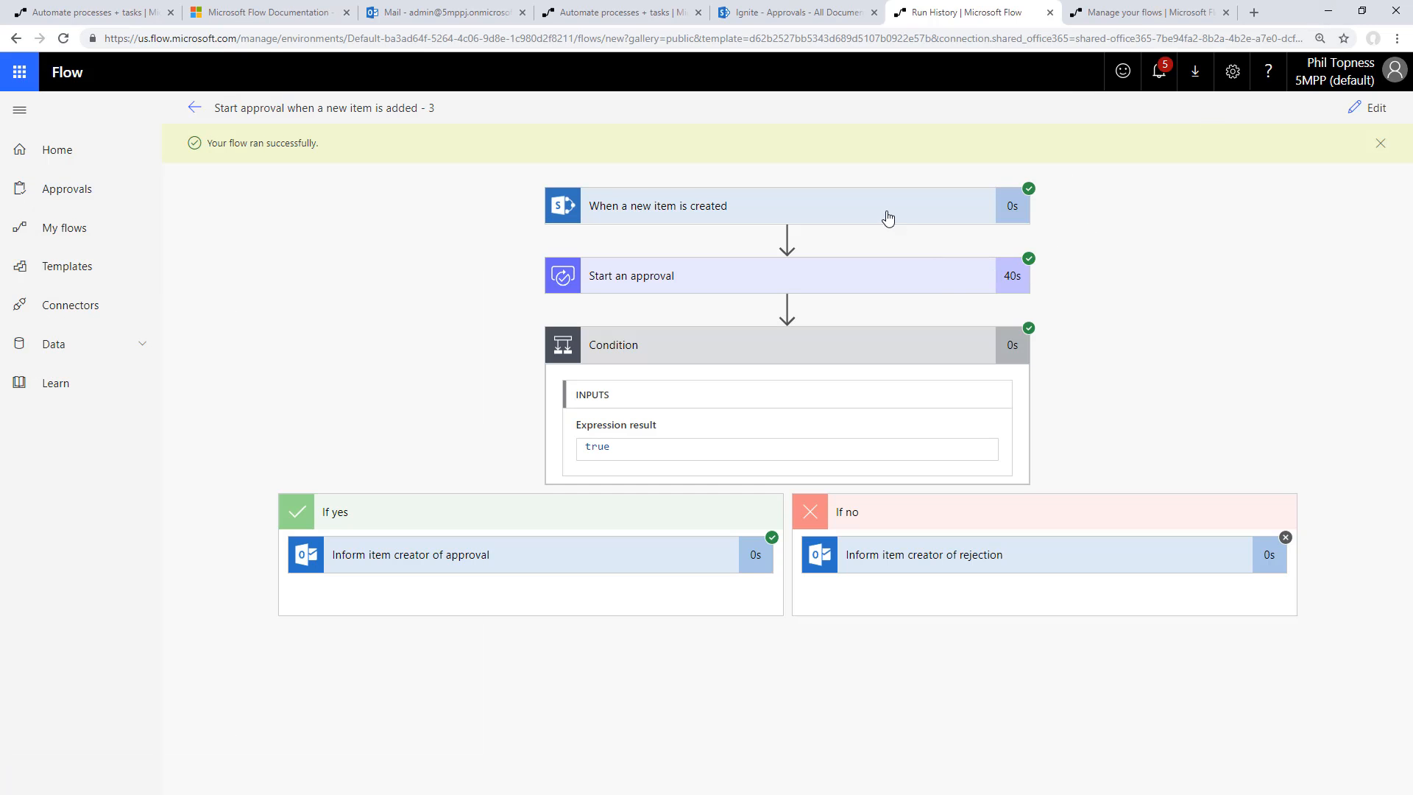
Review the Start an approval result of the run and check the Approval Action of gray kitten!.jpg in the SharePoint Approvals library
{"action": "left_click", "coordinate": [800, 277]}
{"action": "left_click", "coordinate": [801, 277]}
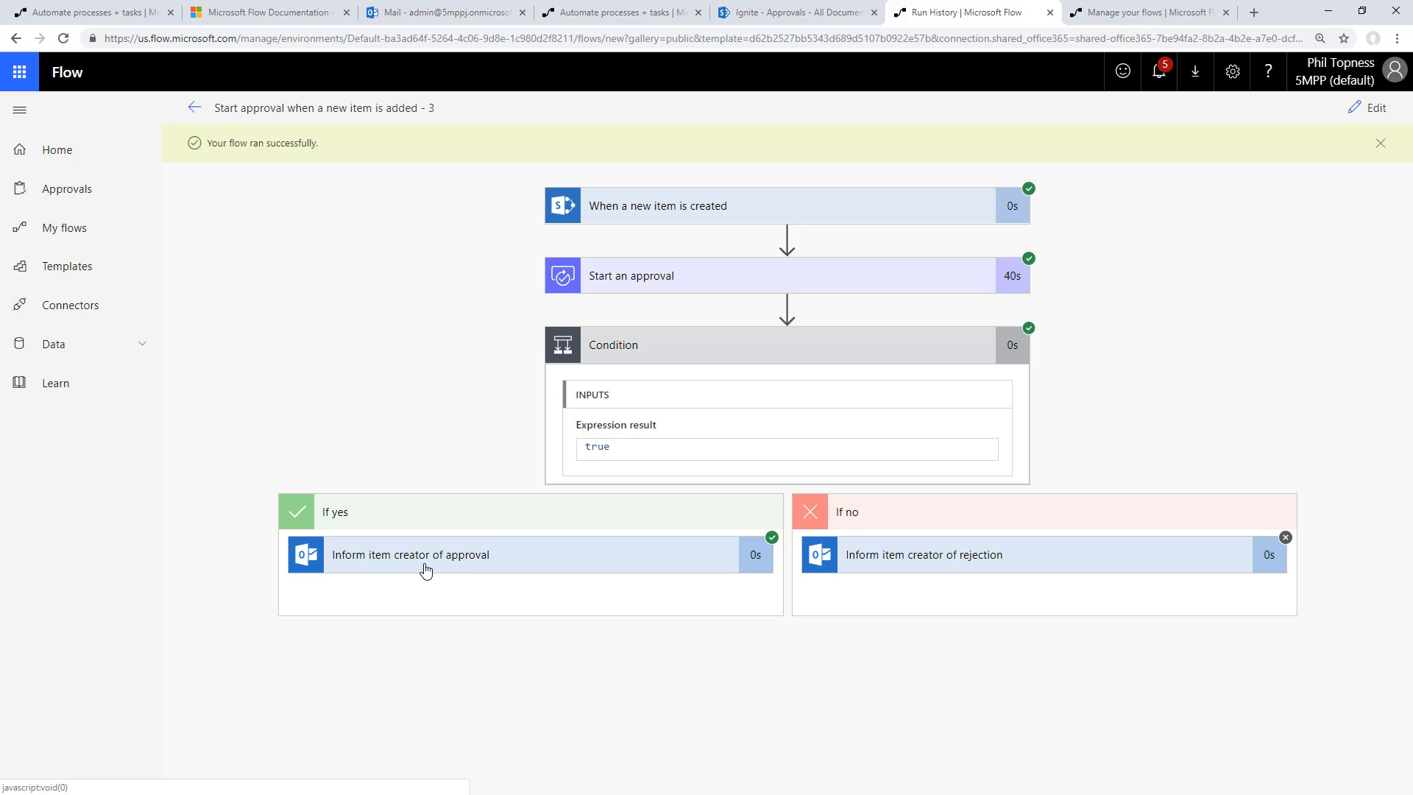
{"action": "left_click", "coordinate": [775, 13]}
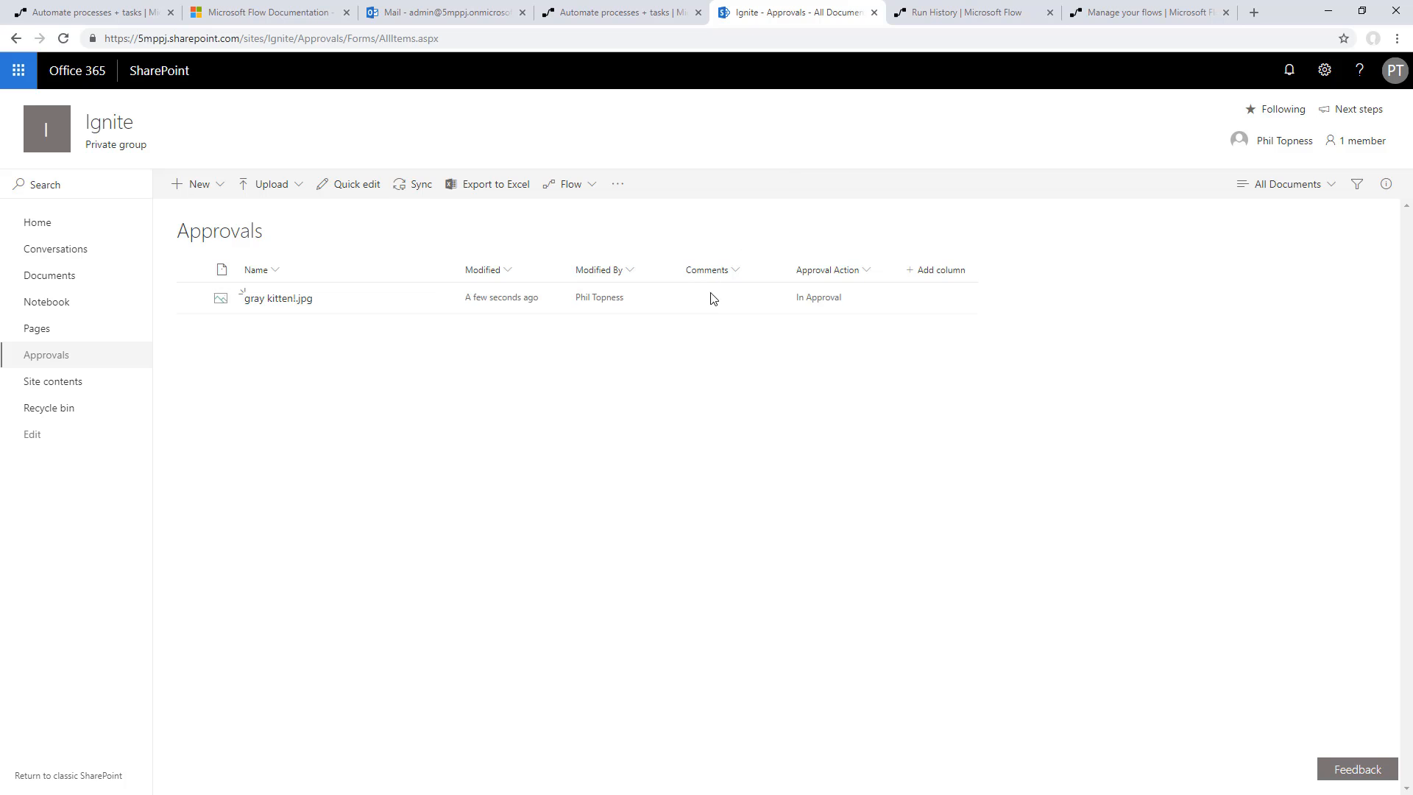
{"action": "left_click", "coordinate": [830, 296]}
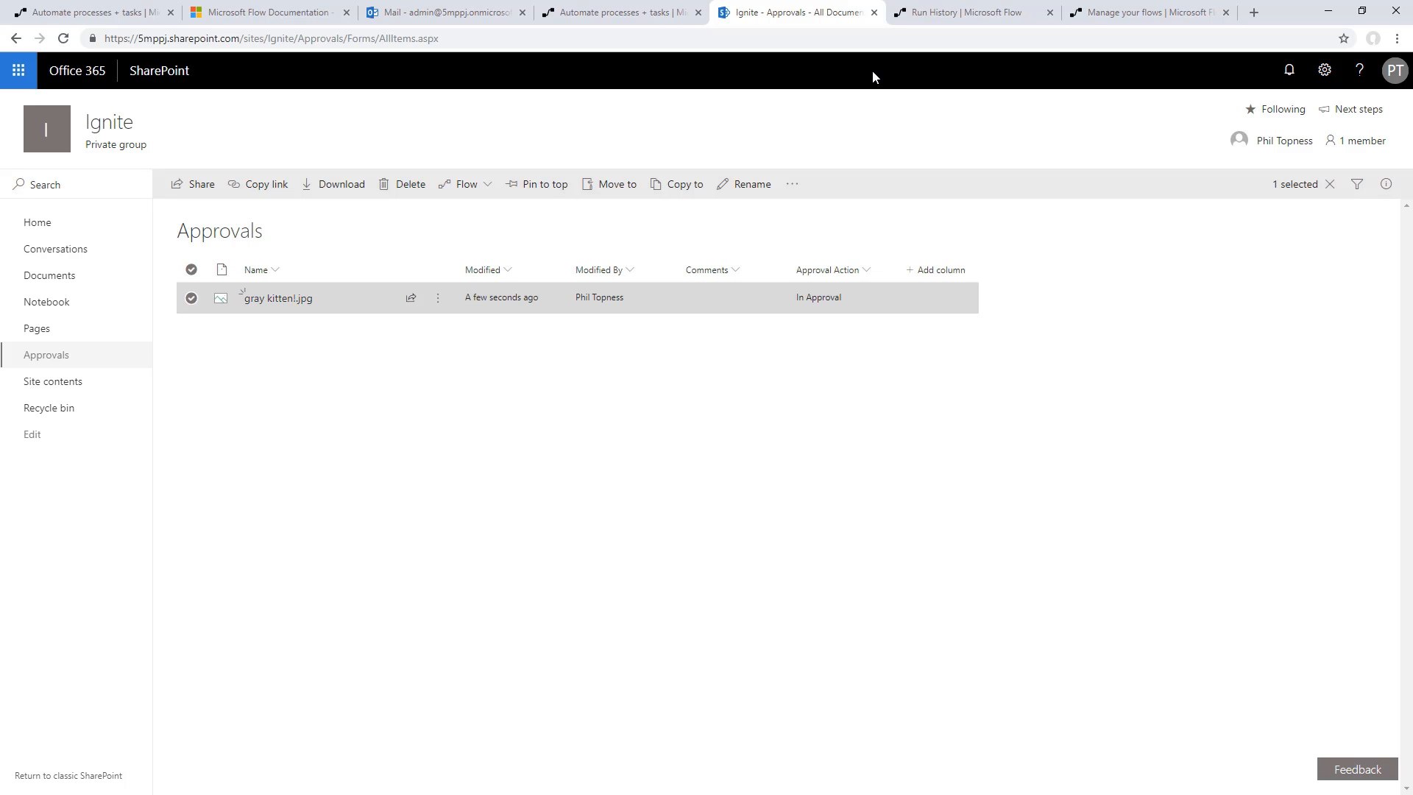
Open the flow for editing and insert a SharePoint Update item action between Start an approval and the Condition
{"action": "left_click", "coordinate": [964, 13]}
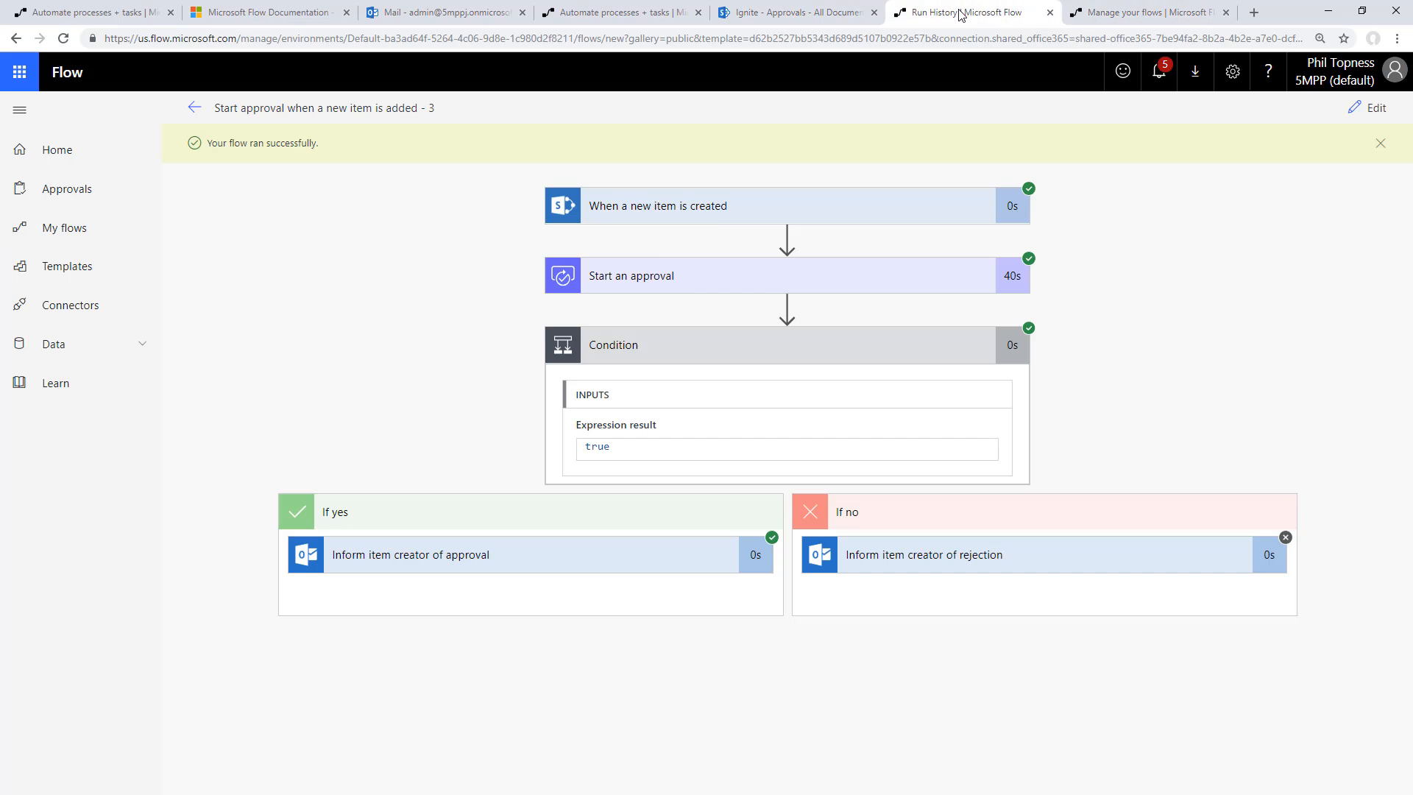
{"action": "left_click", "coordinate": [1362, 109]}
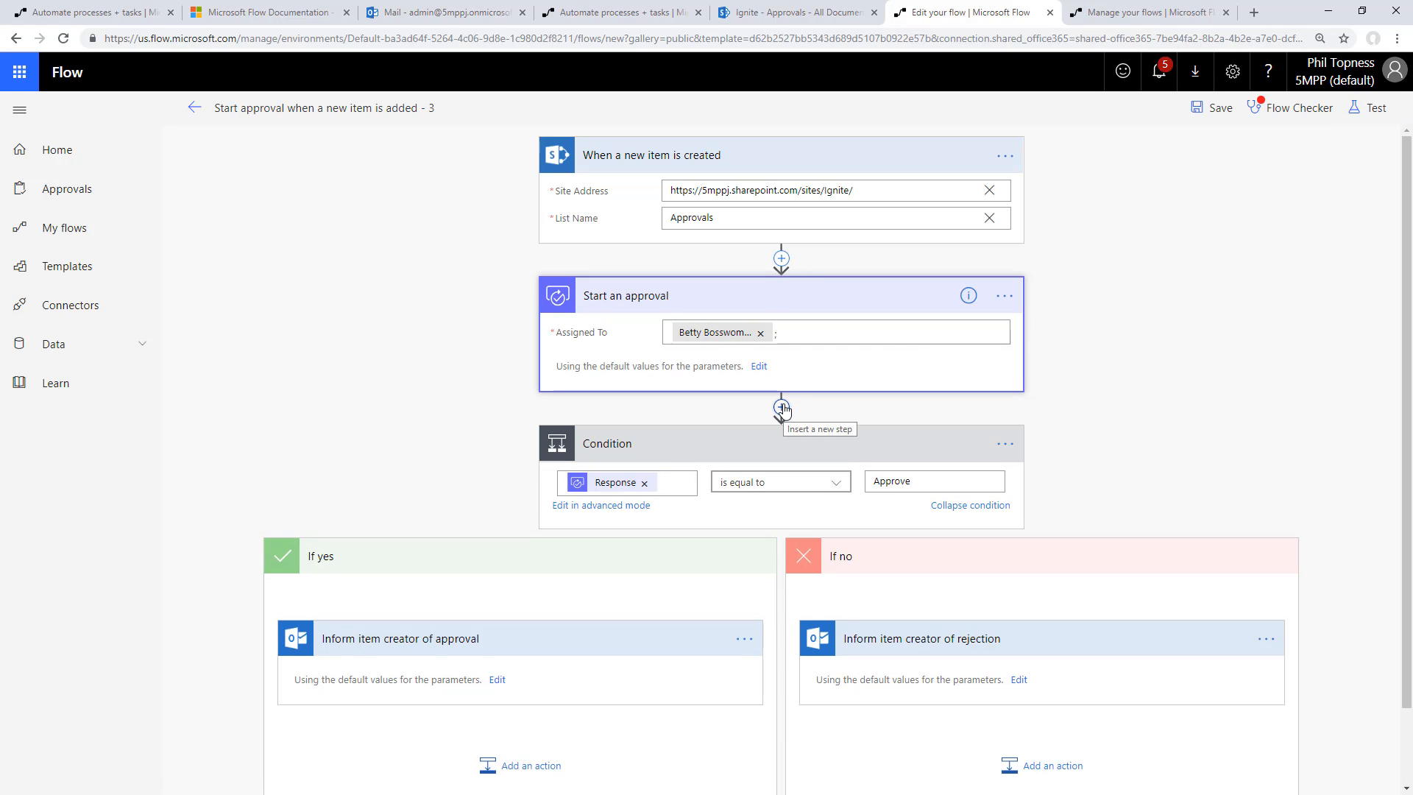
{"action": "left_click", "coordinate": [782, 407]}
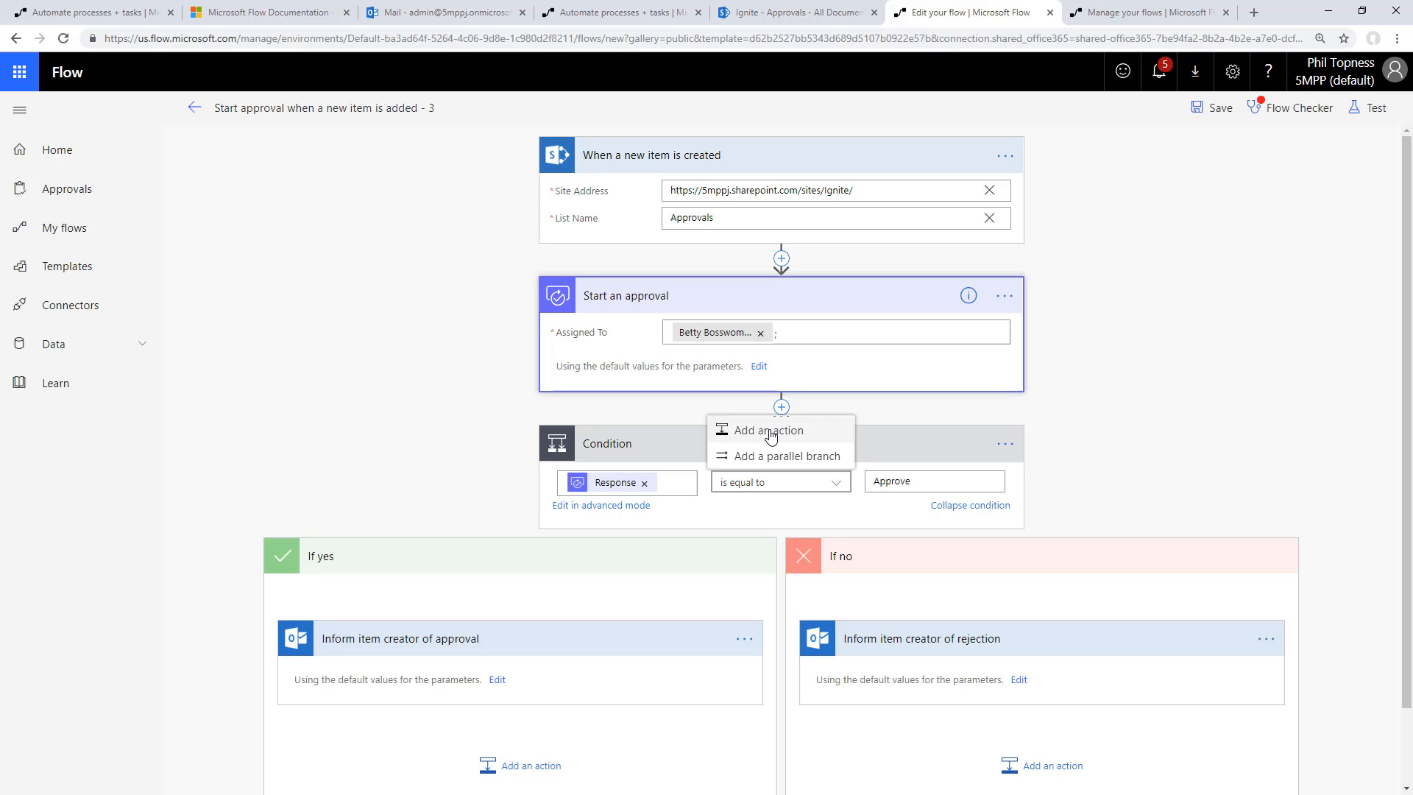
{"action": "left_click", "coordinate": [770, 431]}
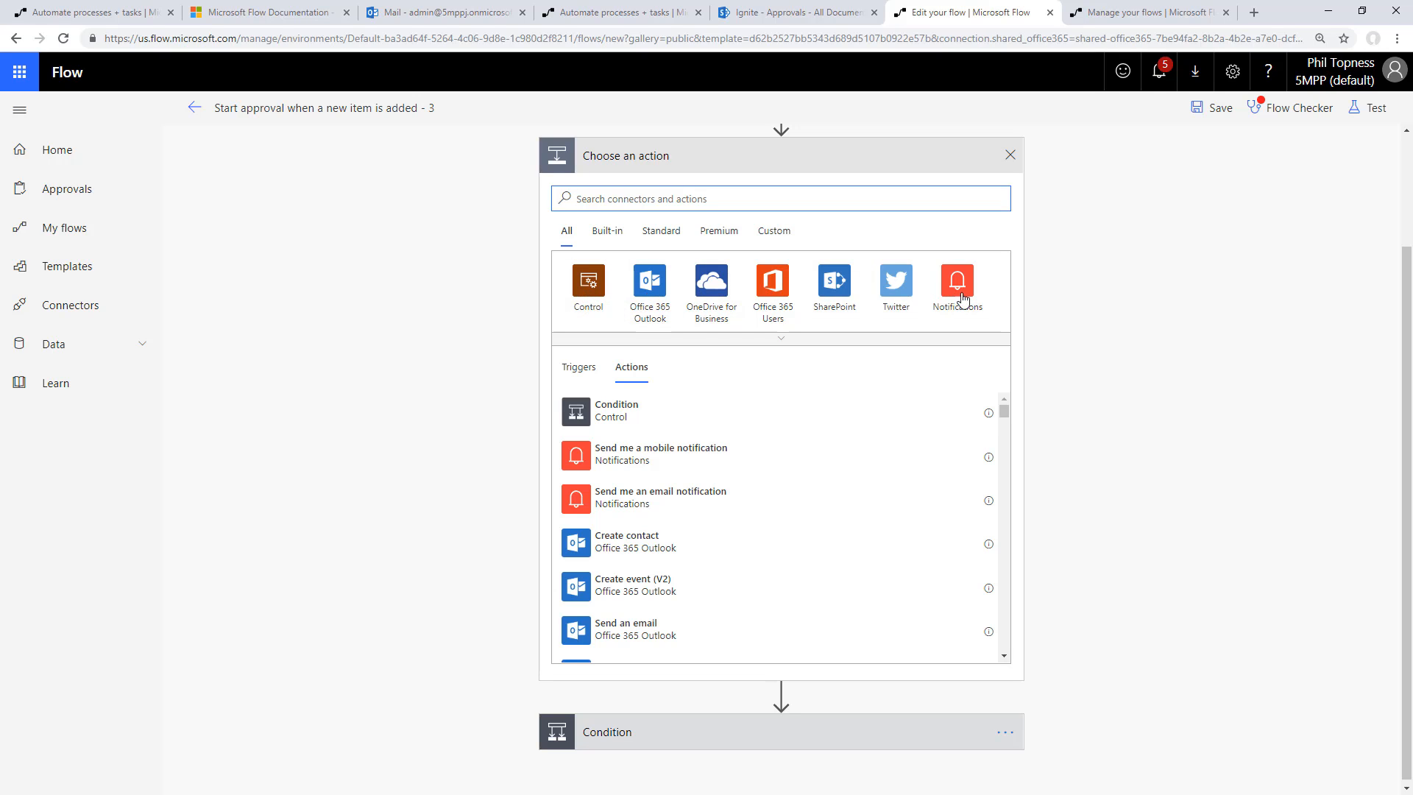
{"action": "left_click", "coordinate": [841, 289]}
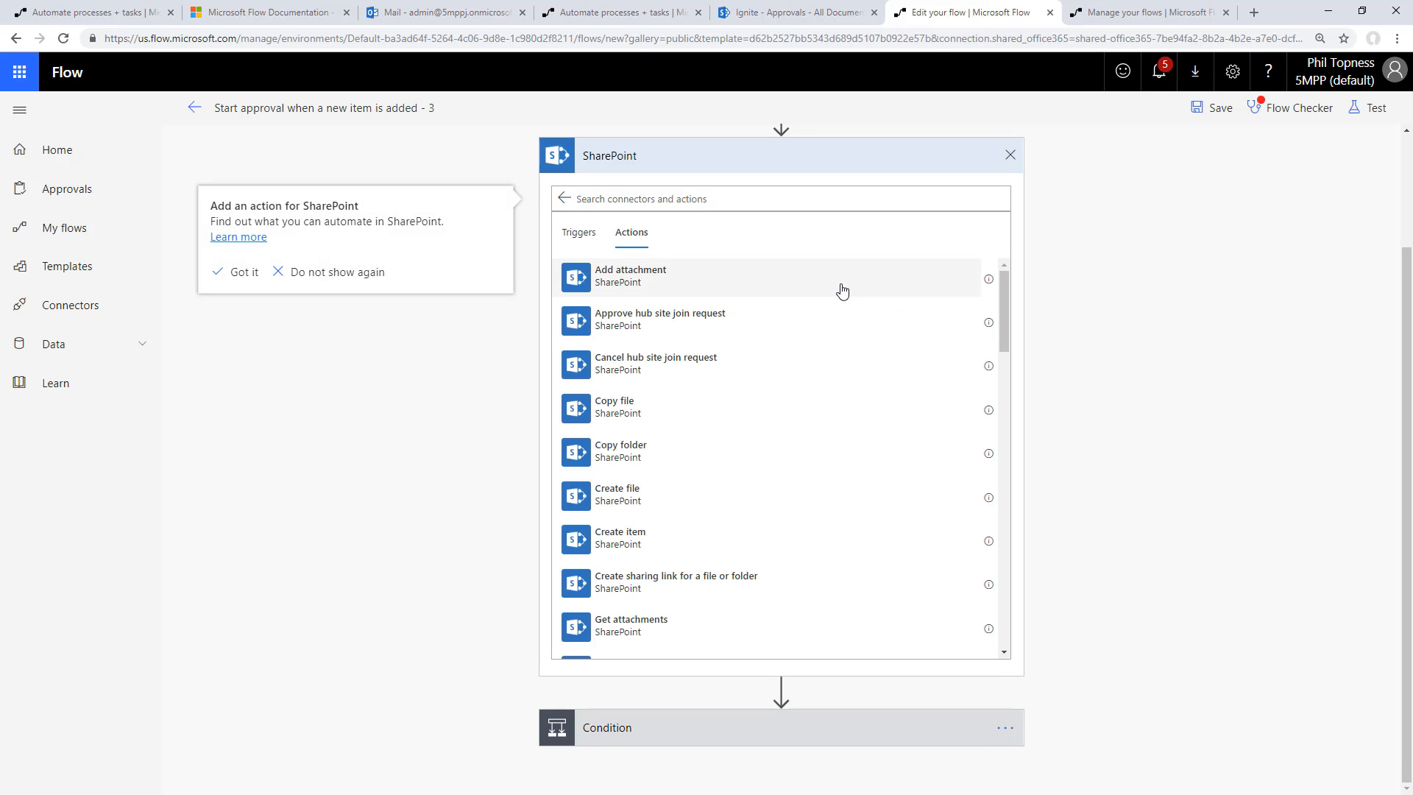
{"action": "scroll", "coordinate": [708, 316], "scroll_direction": "down", "scroll_amount": 4}
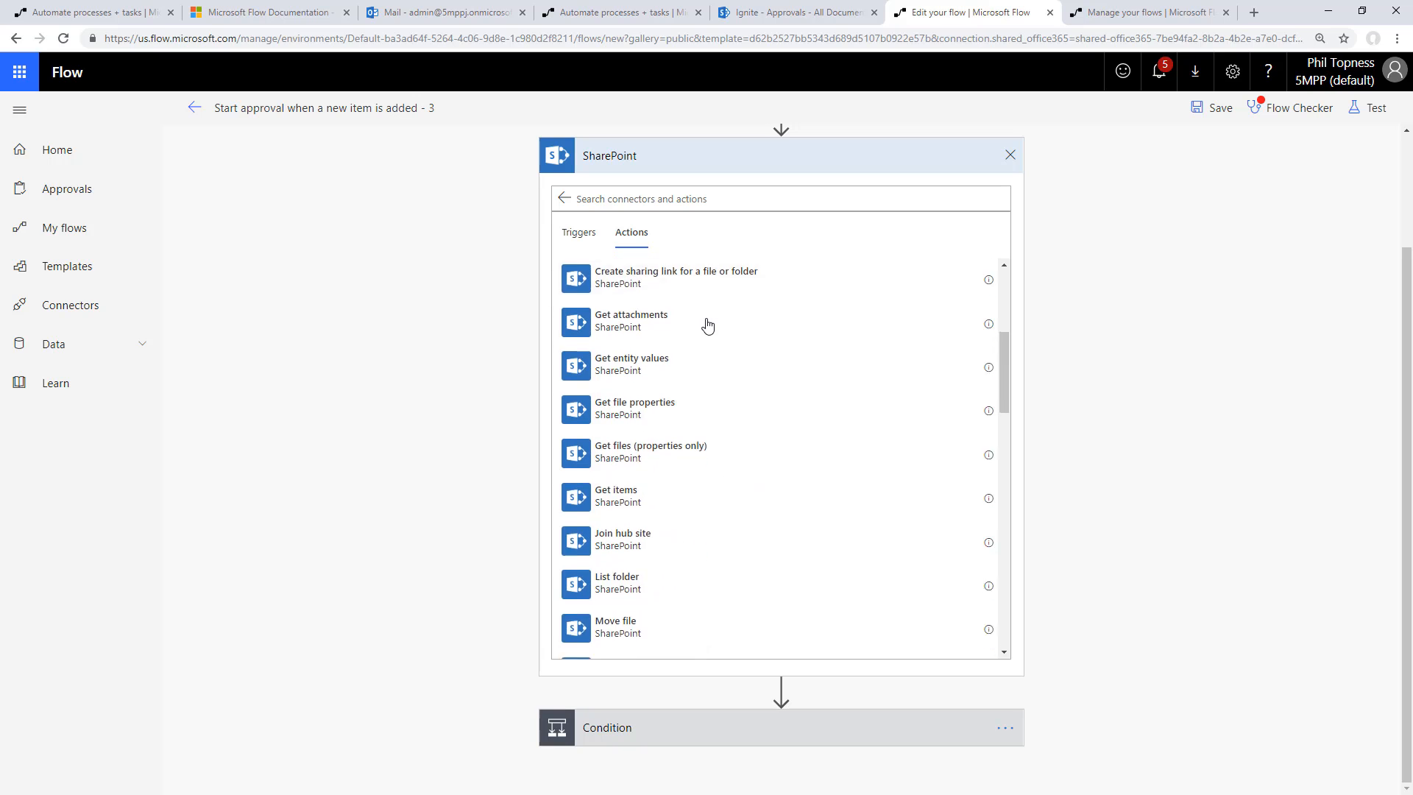
{"action": "scroll", "coordinate": [708, 325], "scroll_direction": "down", "scroll_amount": 10}
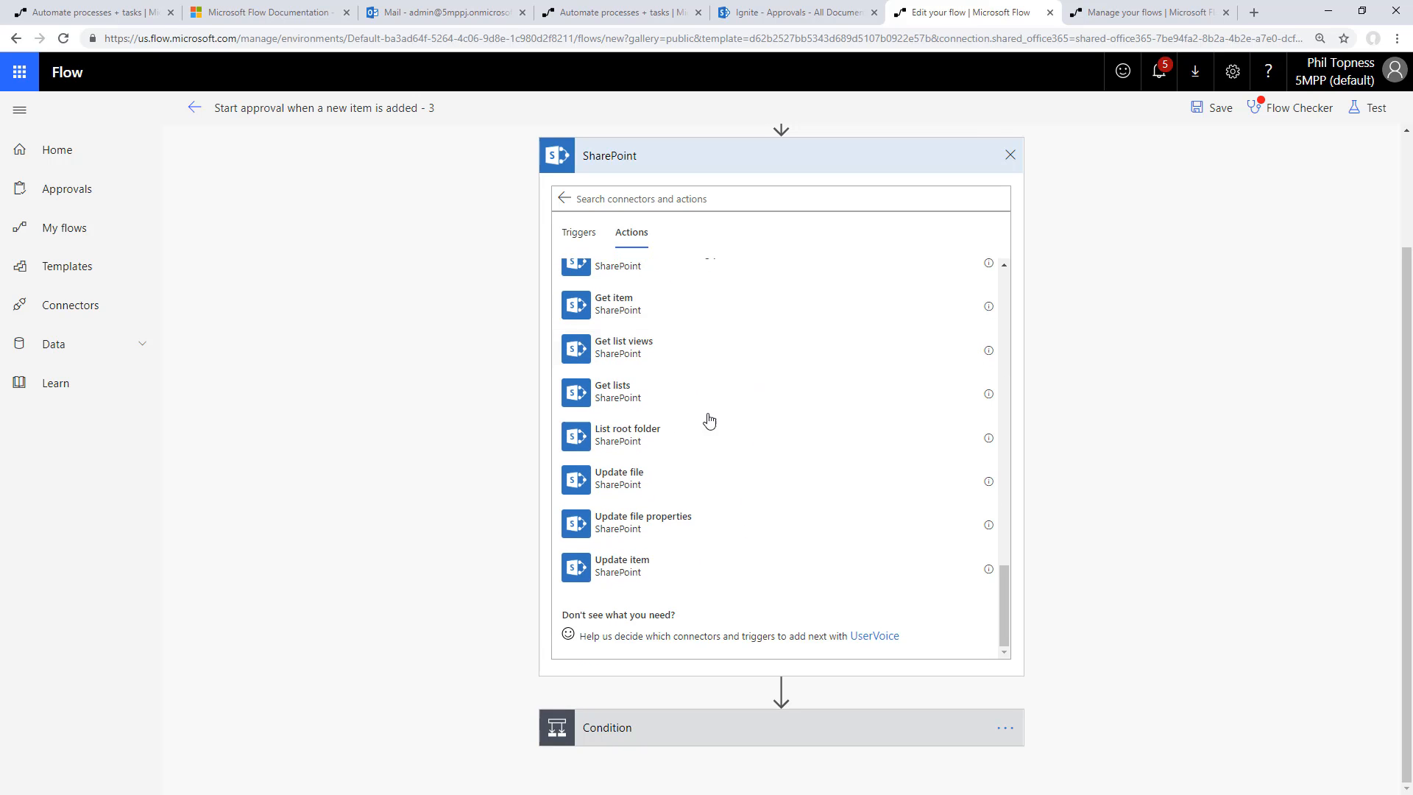
{"action": "left_click", "coordinate": [640, 573]}
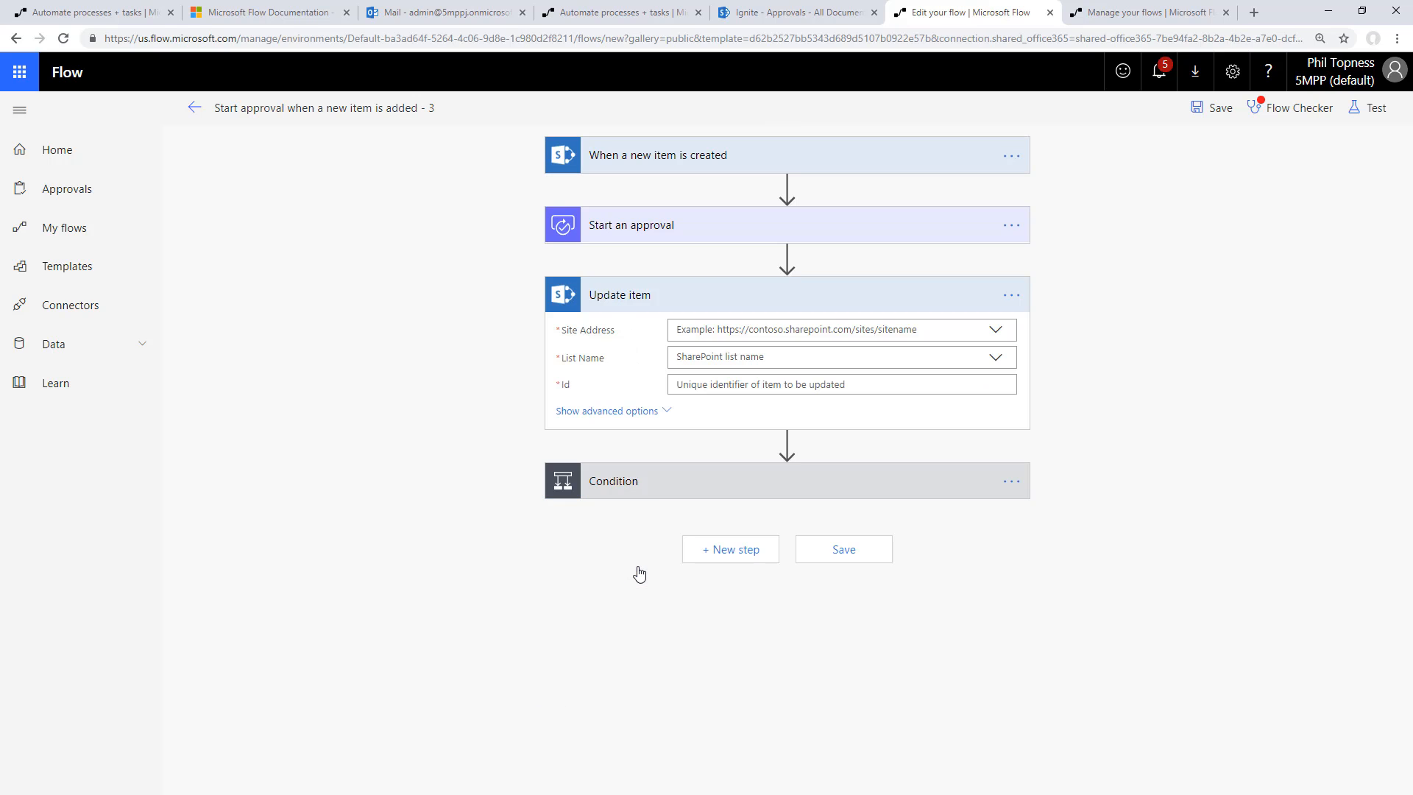
{"action": "left_click", "coordinate": [737, 335]}
{"action": "left_click", "coordinate": [719, 371]}
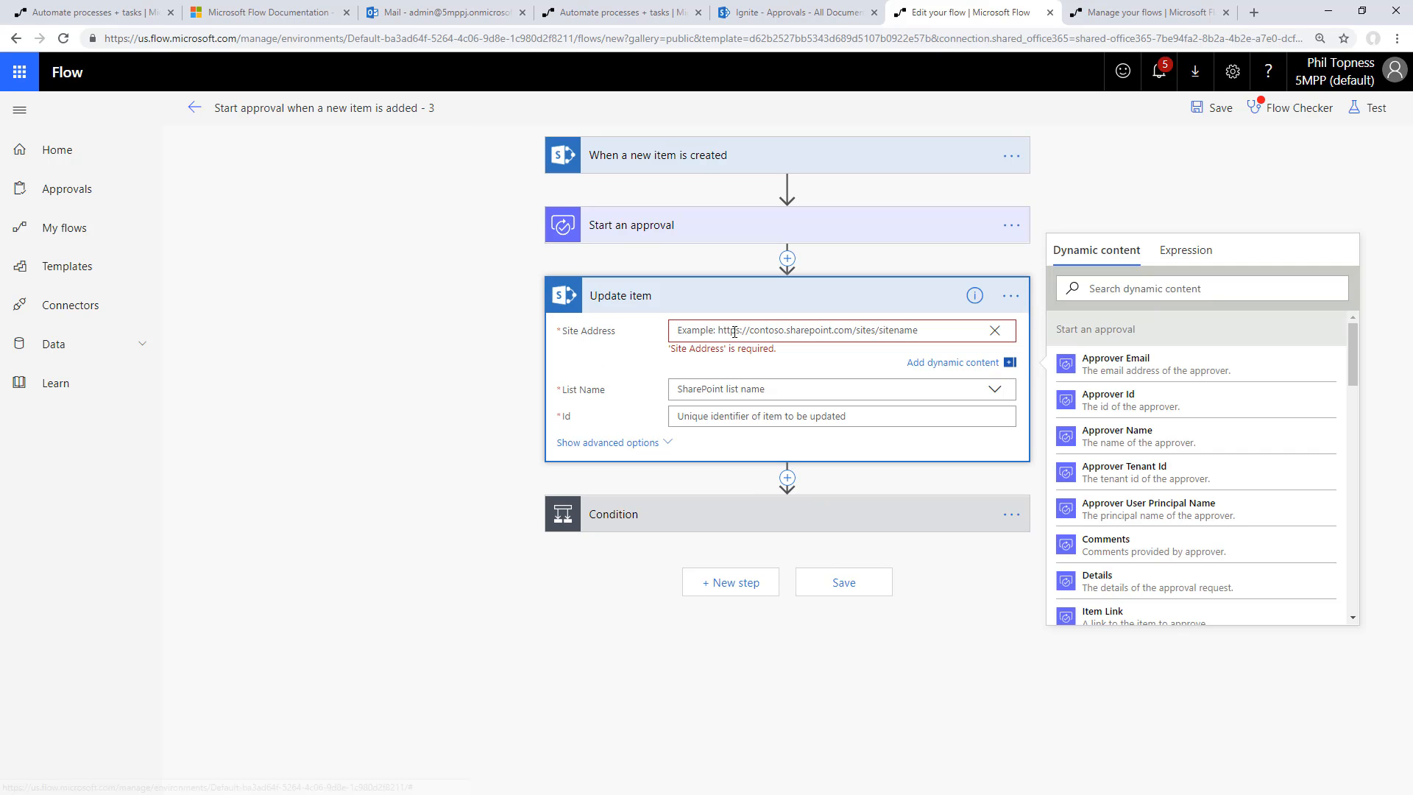
{"action": "type", "text": "https://5mppj.sharepoint.com/sites/Ignite/"}
{"action": "left_click", "coordinate": [743, 360]}
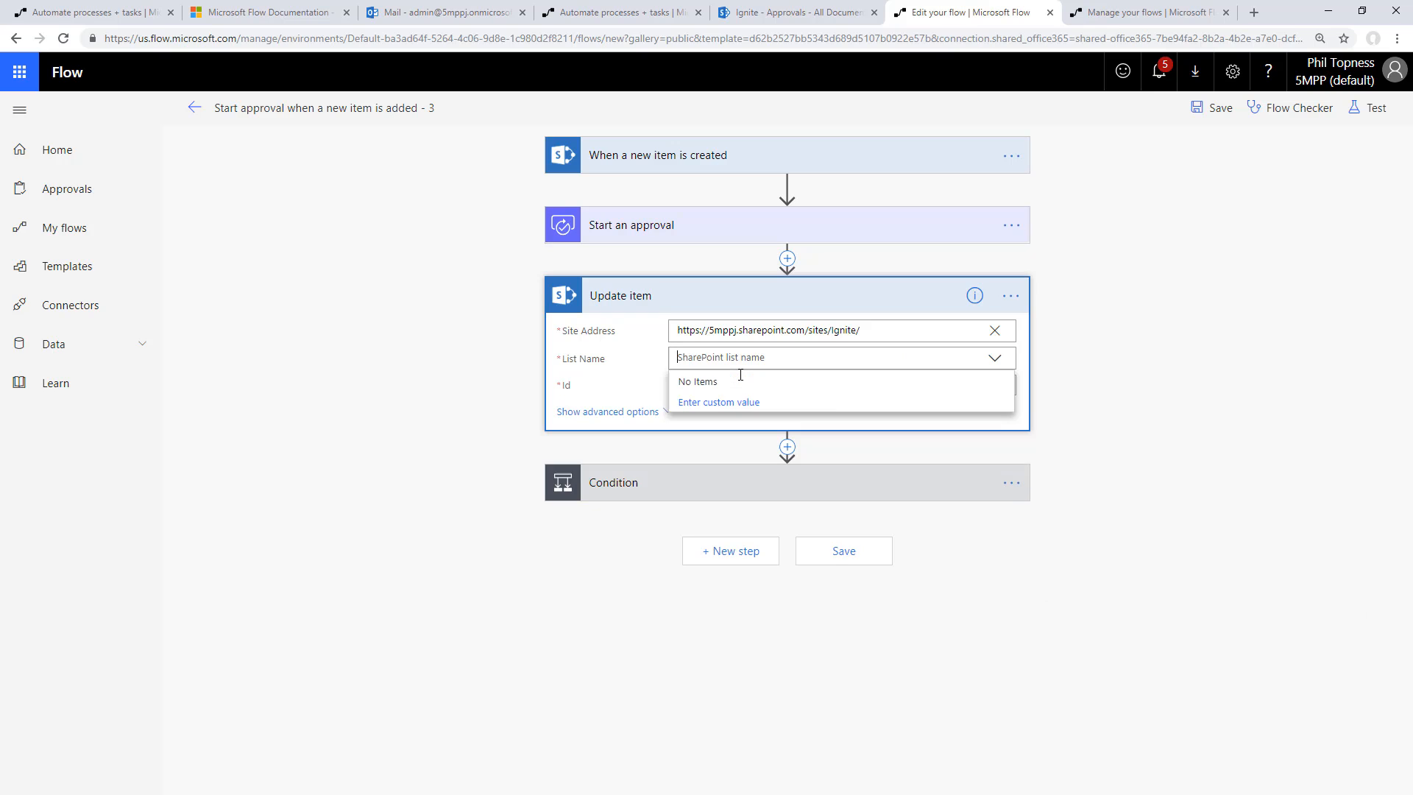
{"action": "type", "text": "Approvals"}
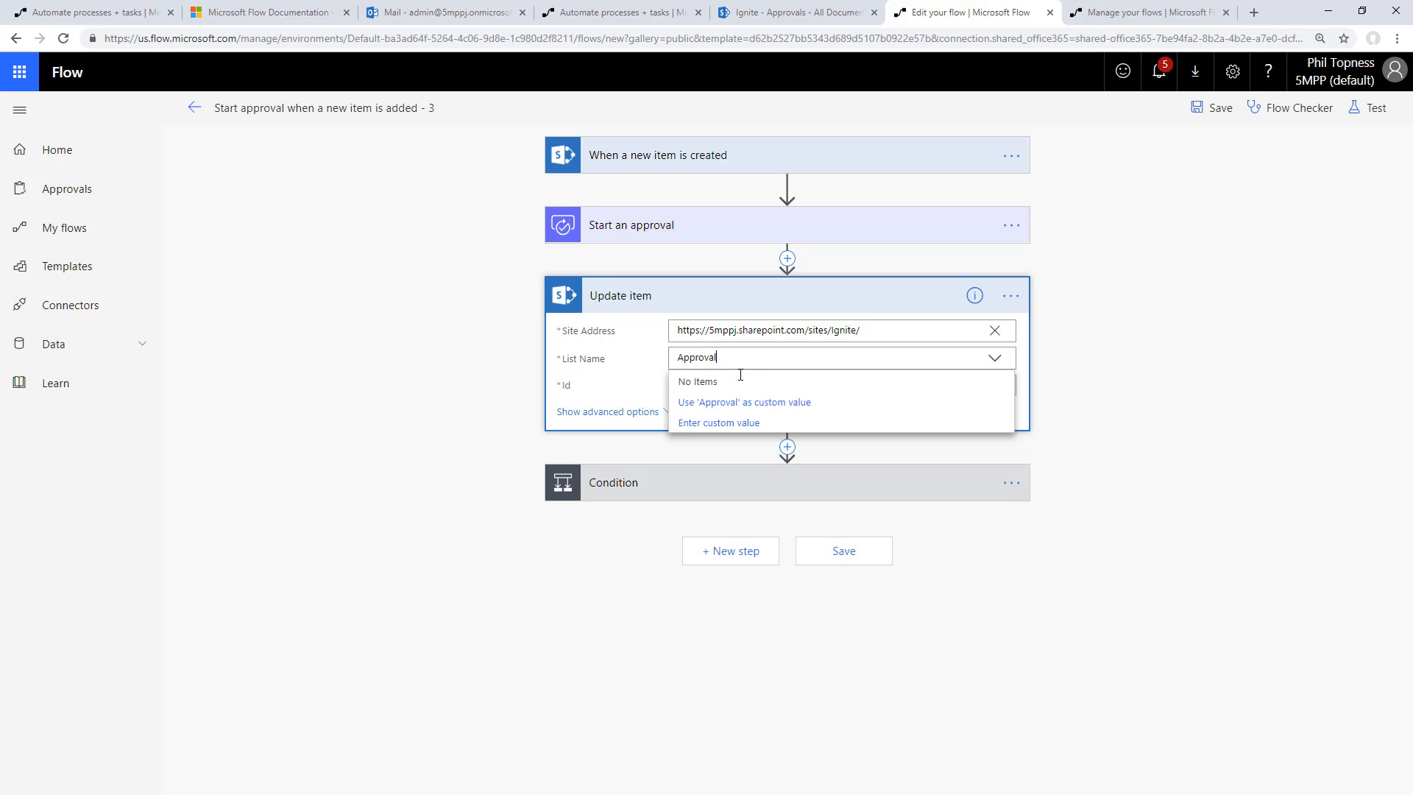
{"action": "left_click", "coordinate": [749, 402]}
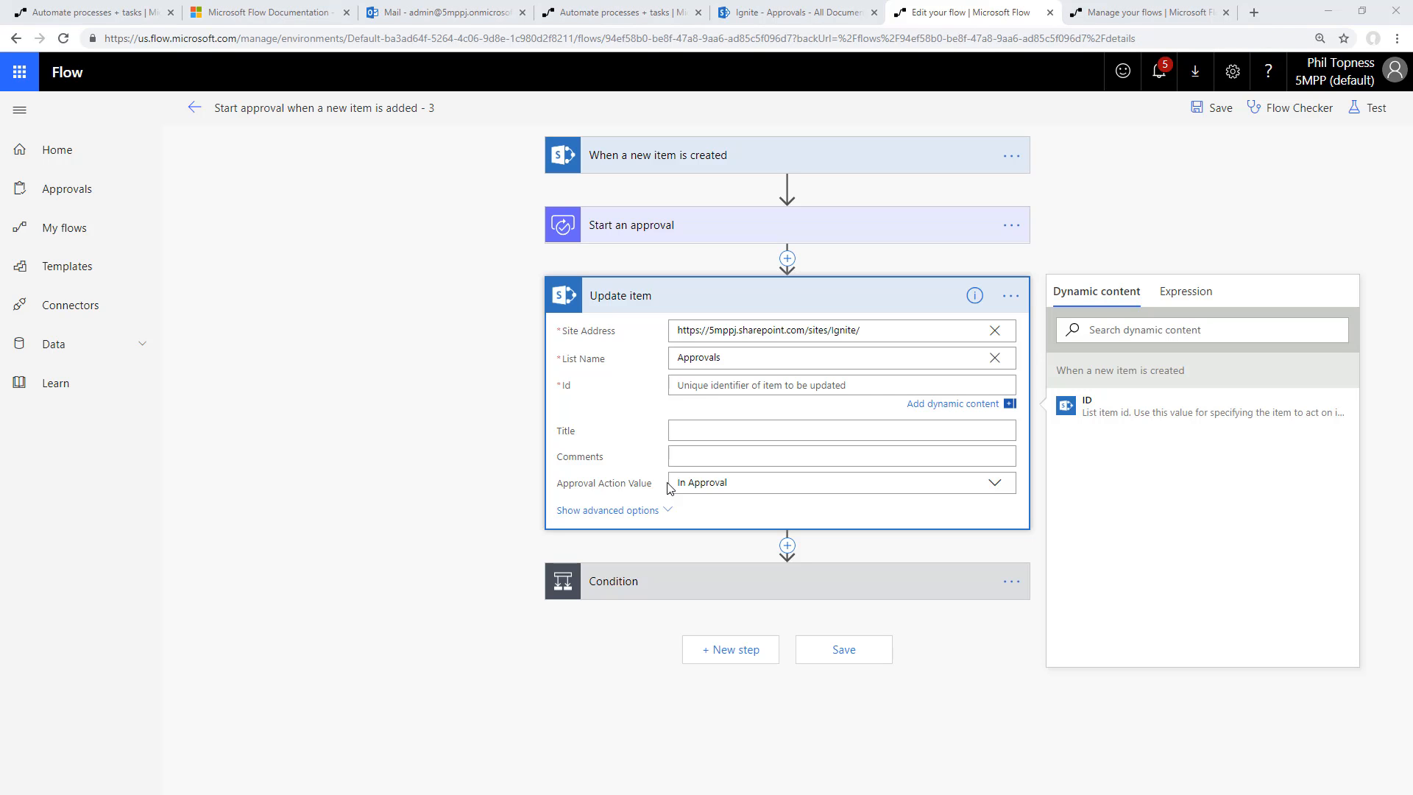
Fill the Update item's Id with the trigger's ID and its Comments with the approval's Comments as dynamic content
{"action": "left_click", "coordinate": [785, 378]}
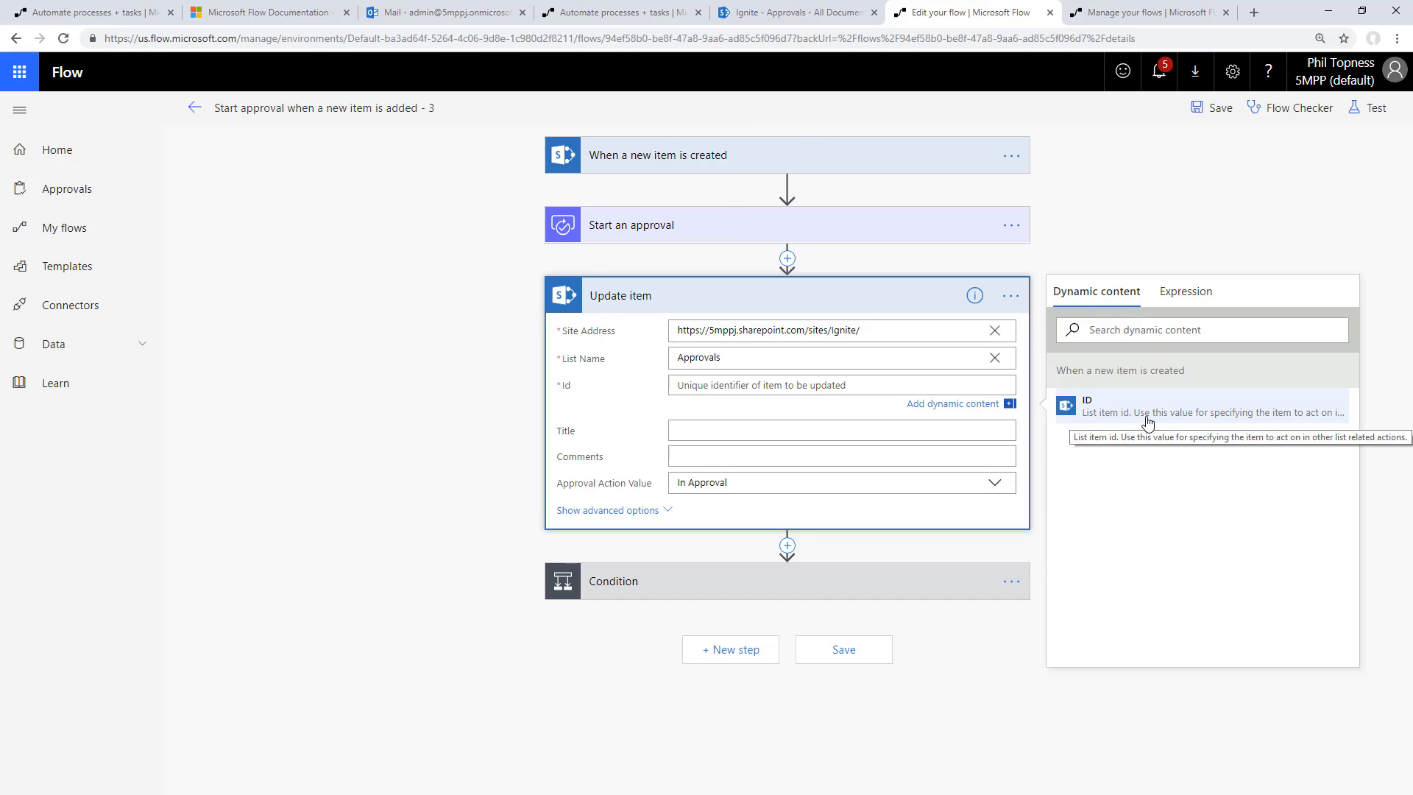
{"action": "left_click", "coordinate": [1212, 414]}
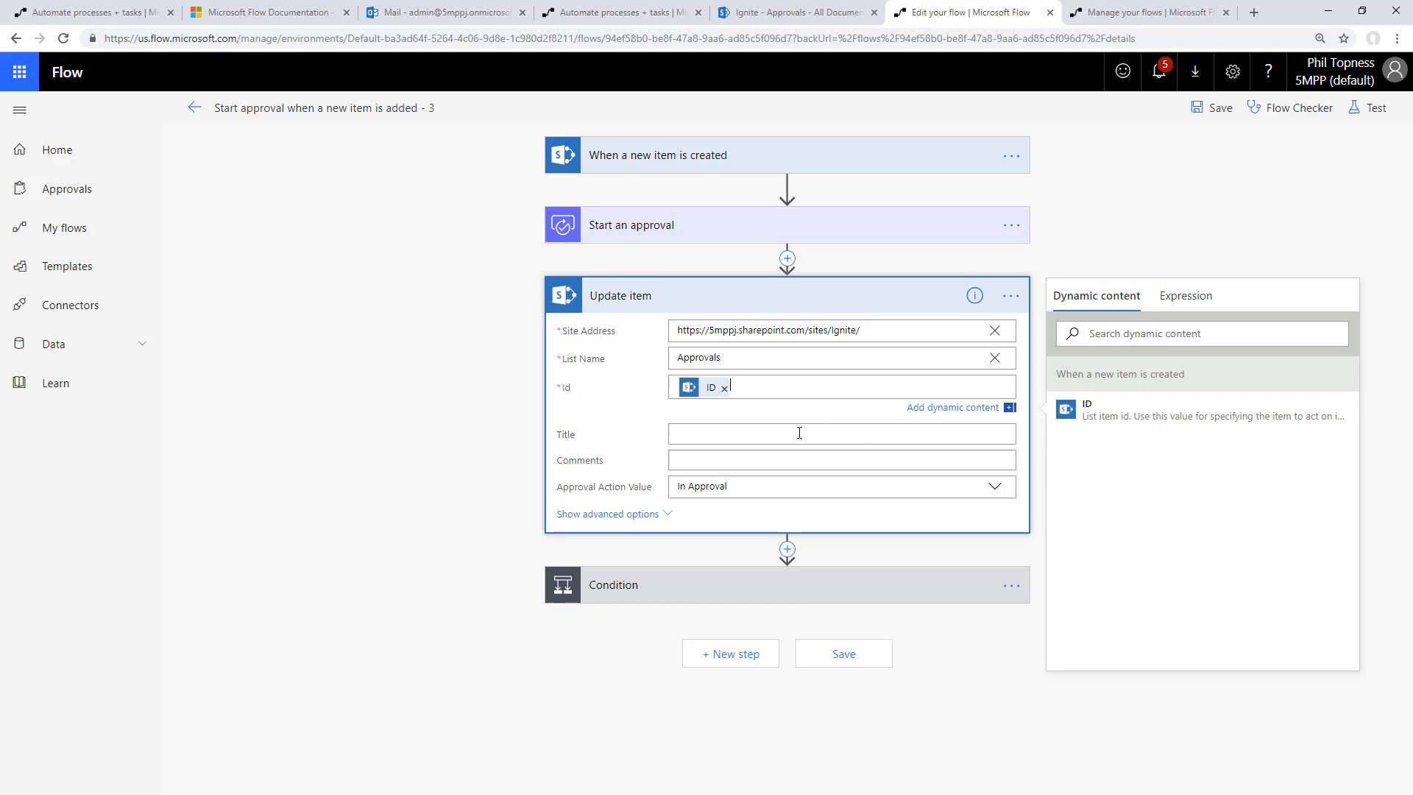
{"action": "left_click", "coordinate": [773, 458]}
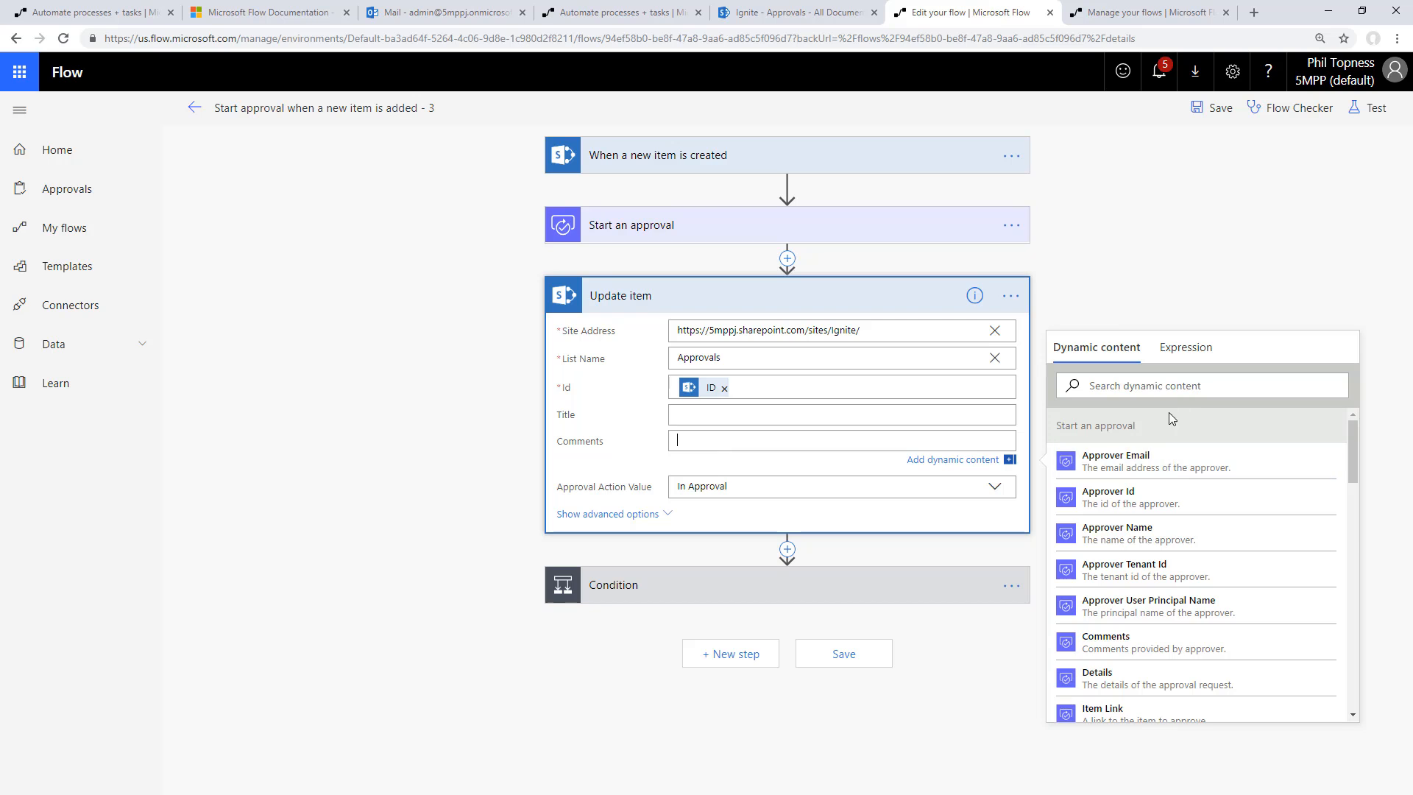
{"action": "scroll", "coordinate": [1168, 441], "scroll_direction": "down", "scroll_amount": 2}
{"action": "scroll", "coordinate": [1166, 442], "scroll_direction": "down", "scroll_amount": 7}
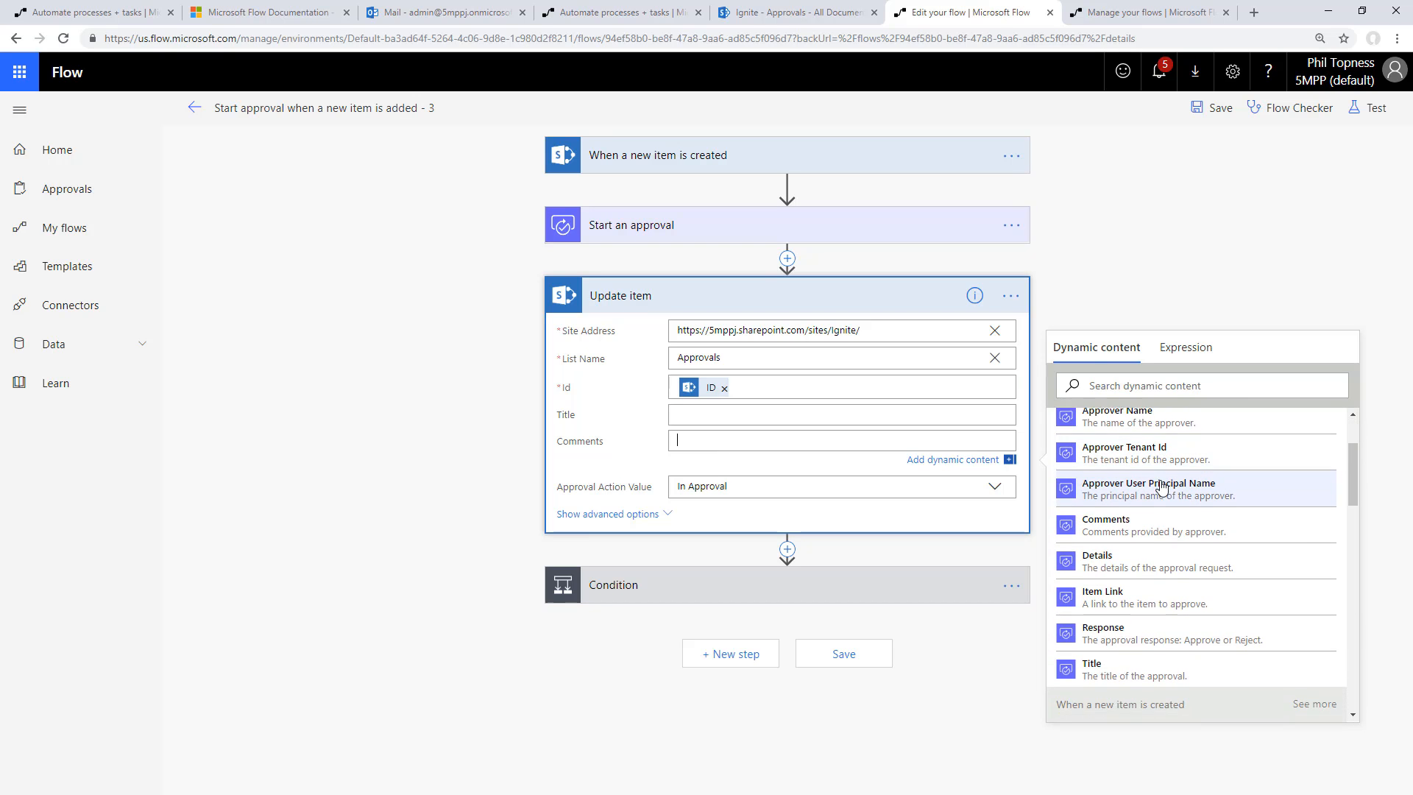
{"action": "scroll", "coordinate": [1159, 498], "scroll_direction": "up", "scroll_amount": 6}
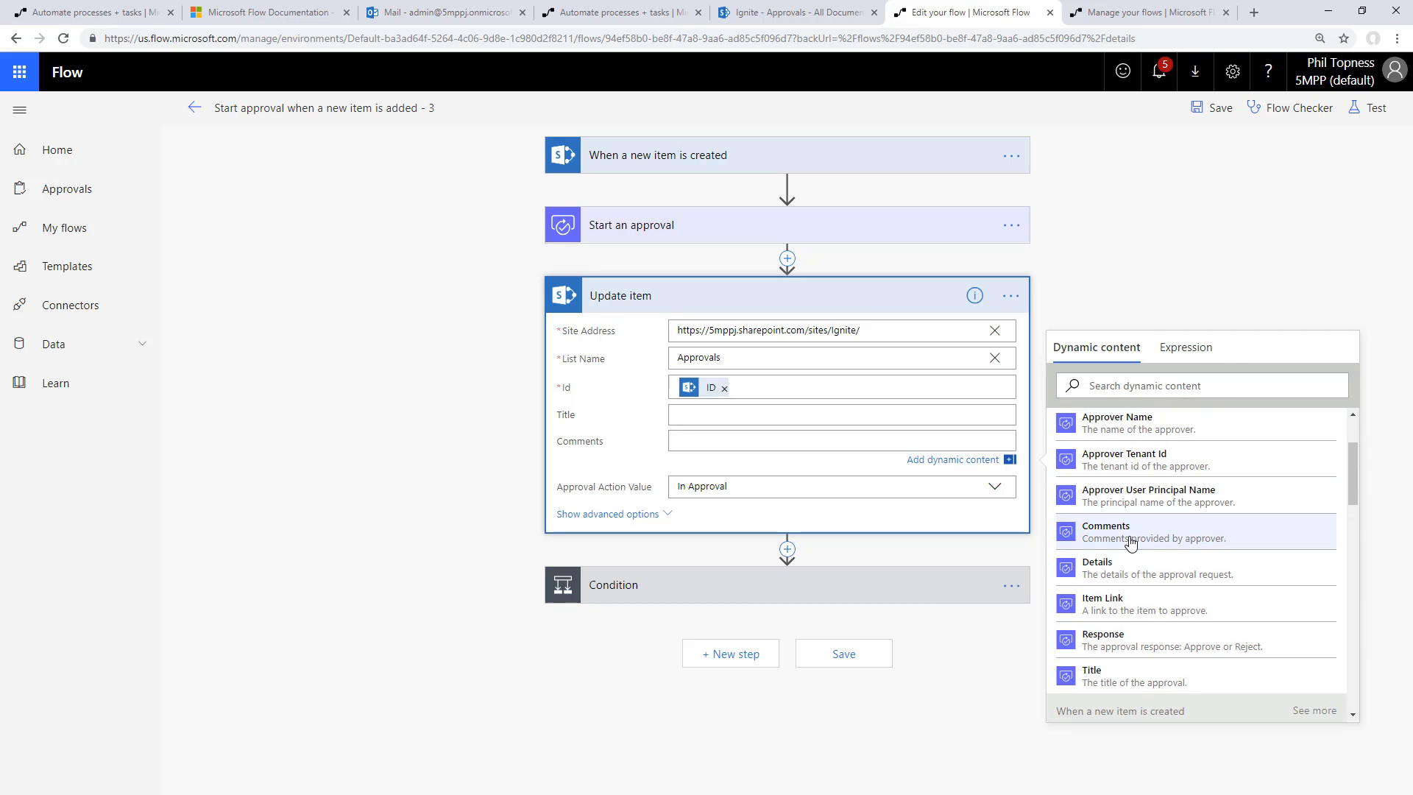
{"action": "left_click", "coordinate": [1131, 537]}
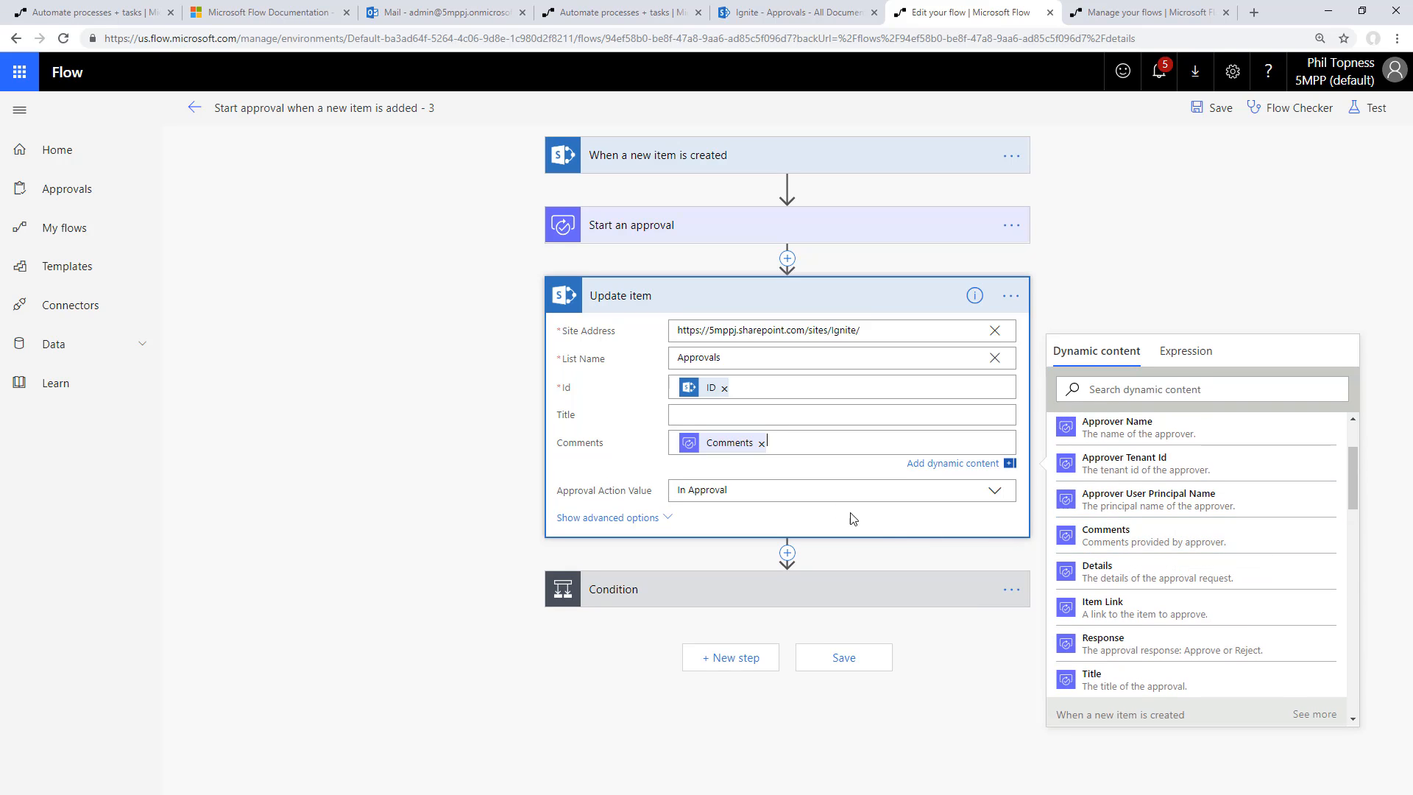
Set the Update item's Approval Action Value to the approval's Response as a custom dynamic value and save the flow
{"action": "left_click", "coordinate": [818, 482]}
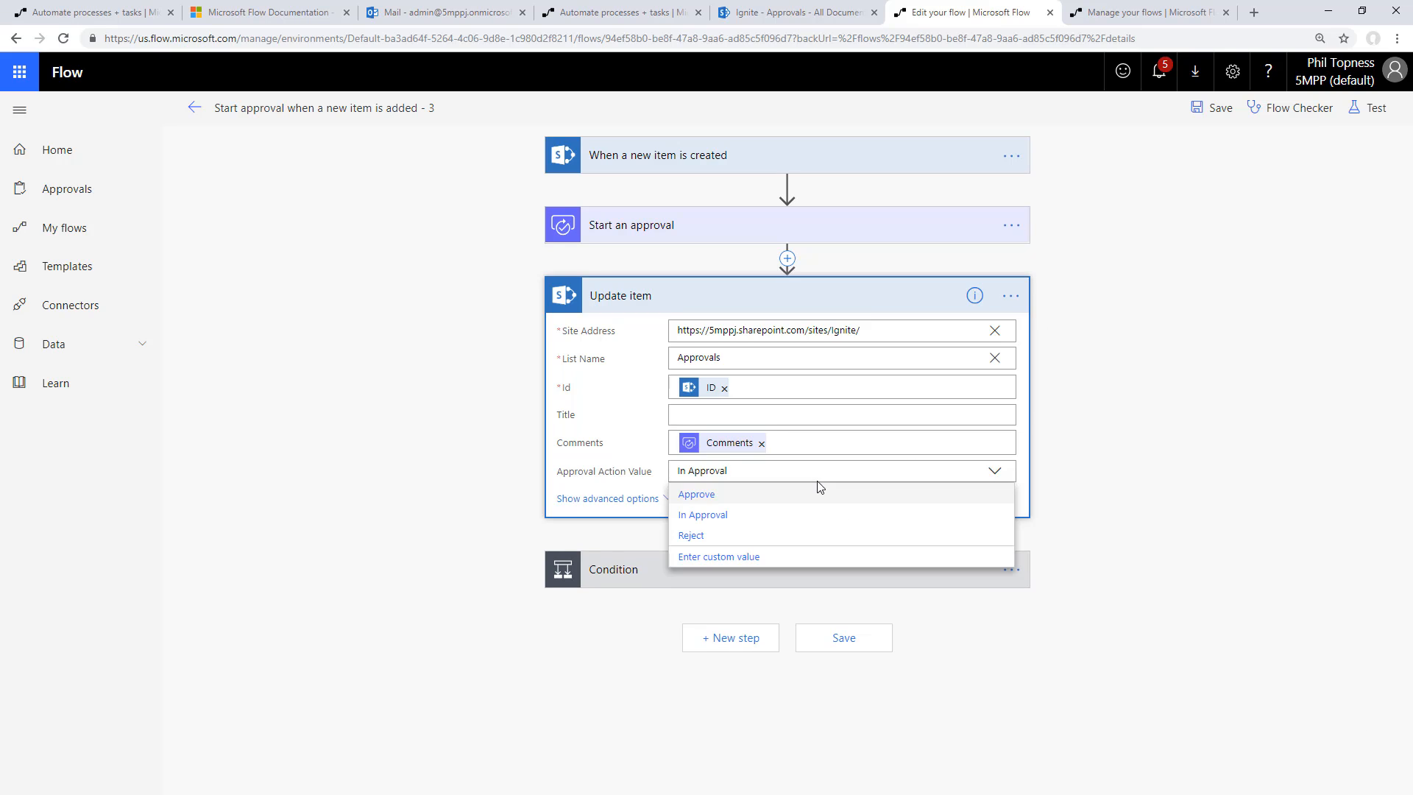
{"action": "left_click", "coordinate": [704, 560]}
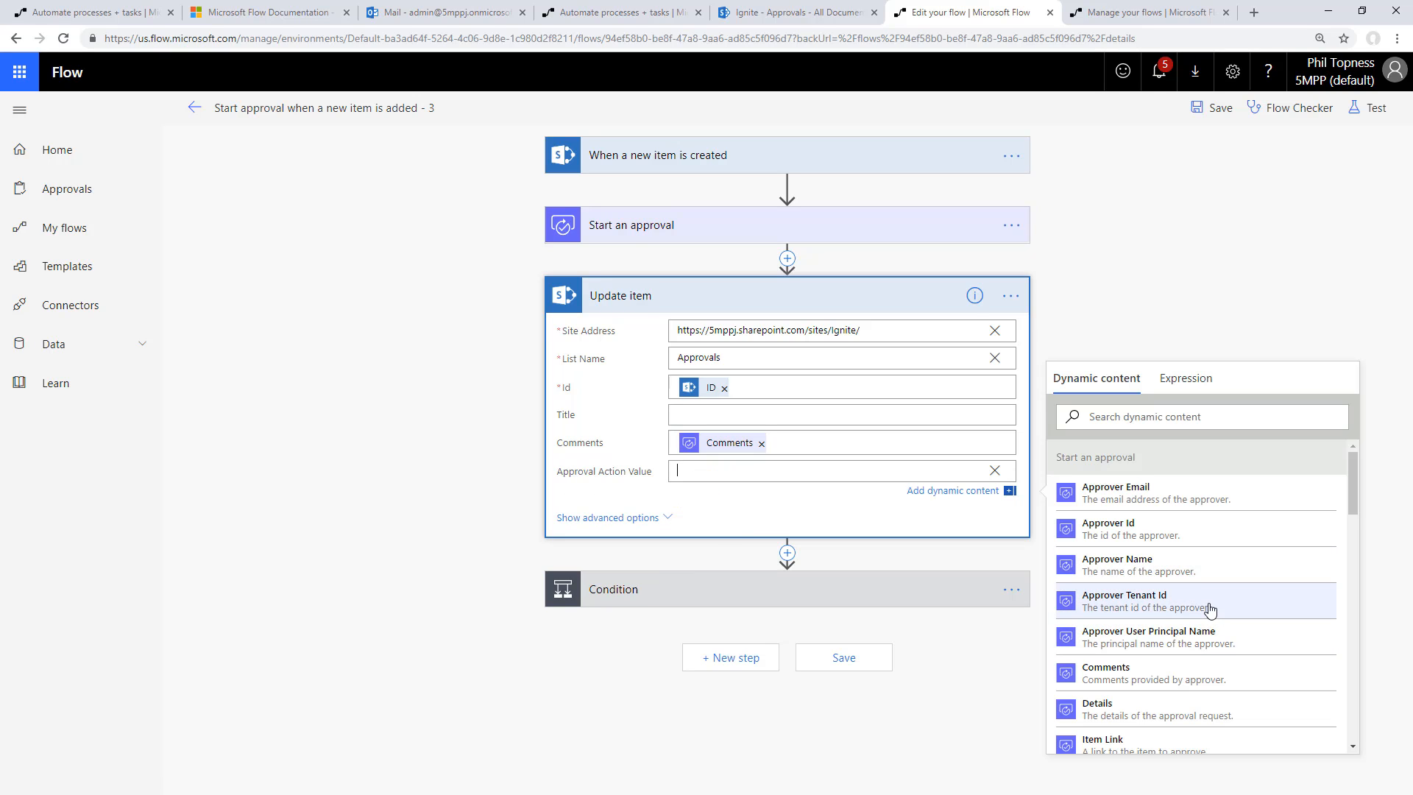
{"action": "scroll", "coordinate": [1211, 609], "scroll_direction": "down", "scroll_amount": 1}
{"action": "scroll", "coordinate": [1211, 610], "scroll_direction": "down", "scroll_amount": 2}
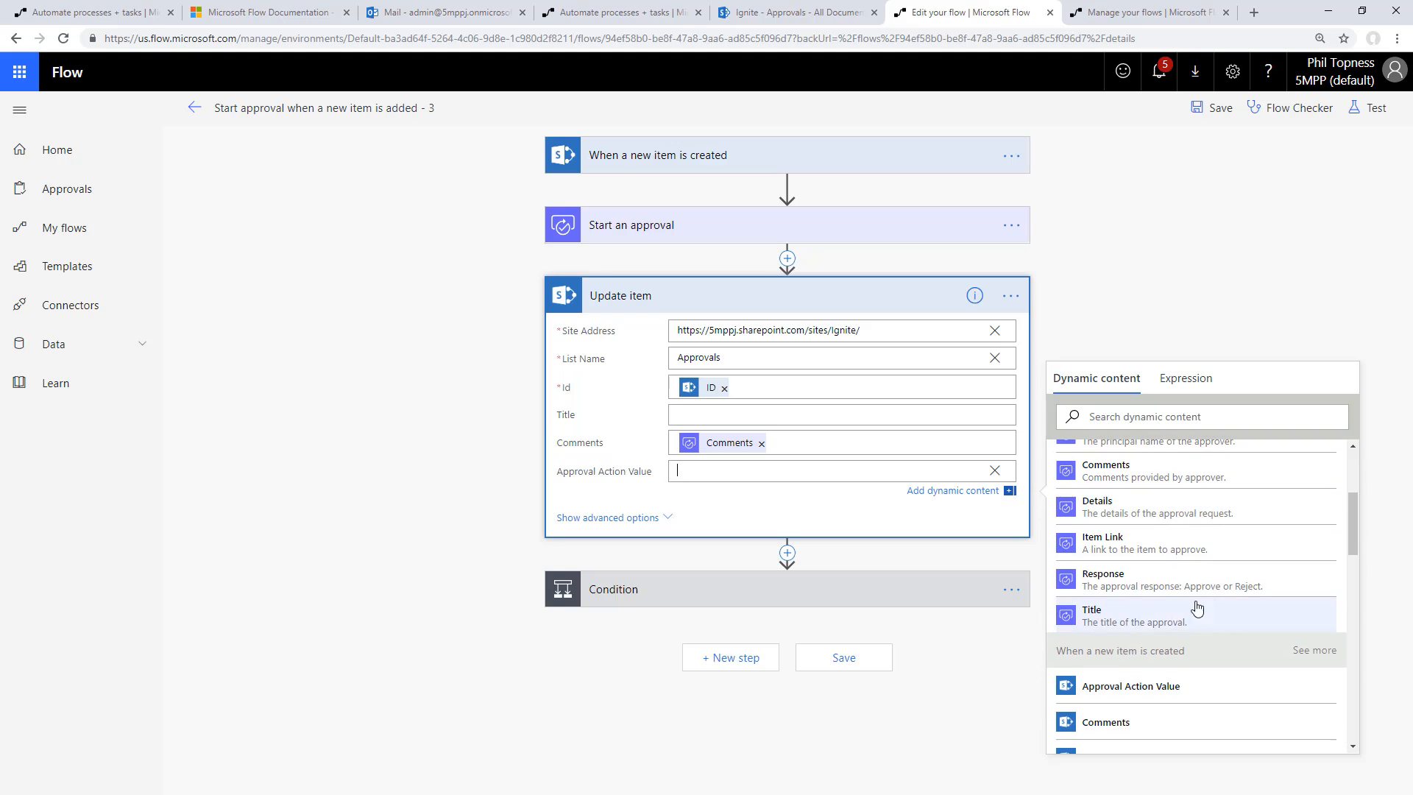
{"action": "left_click", "coordinate": [1155, 586]}
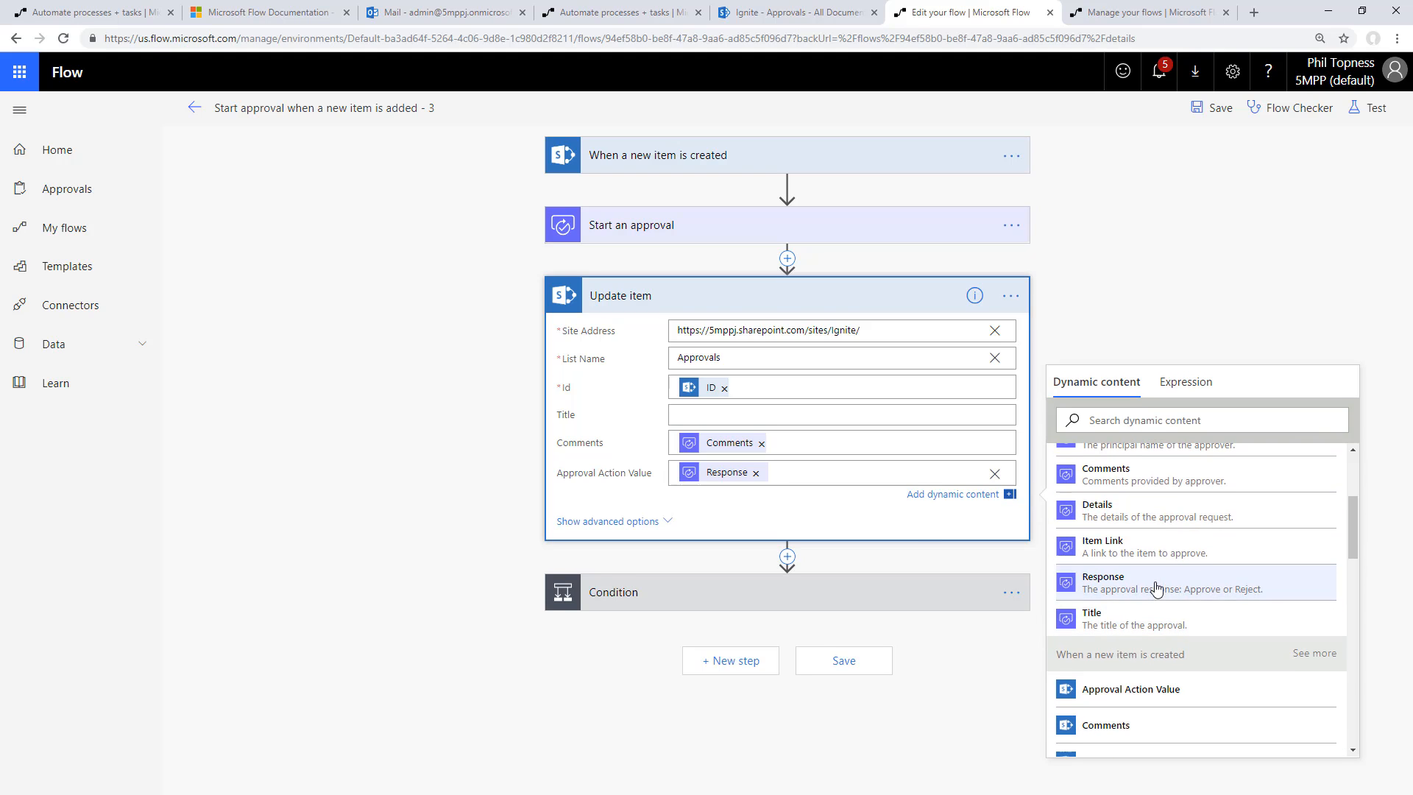
{"action": "left_click", "coordinate": [844, 661]}
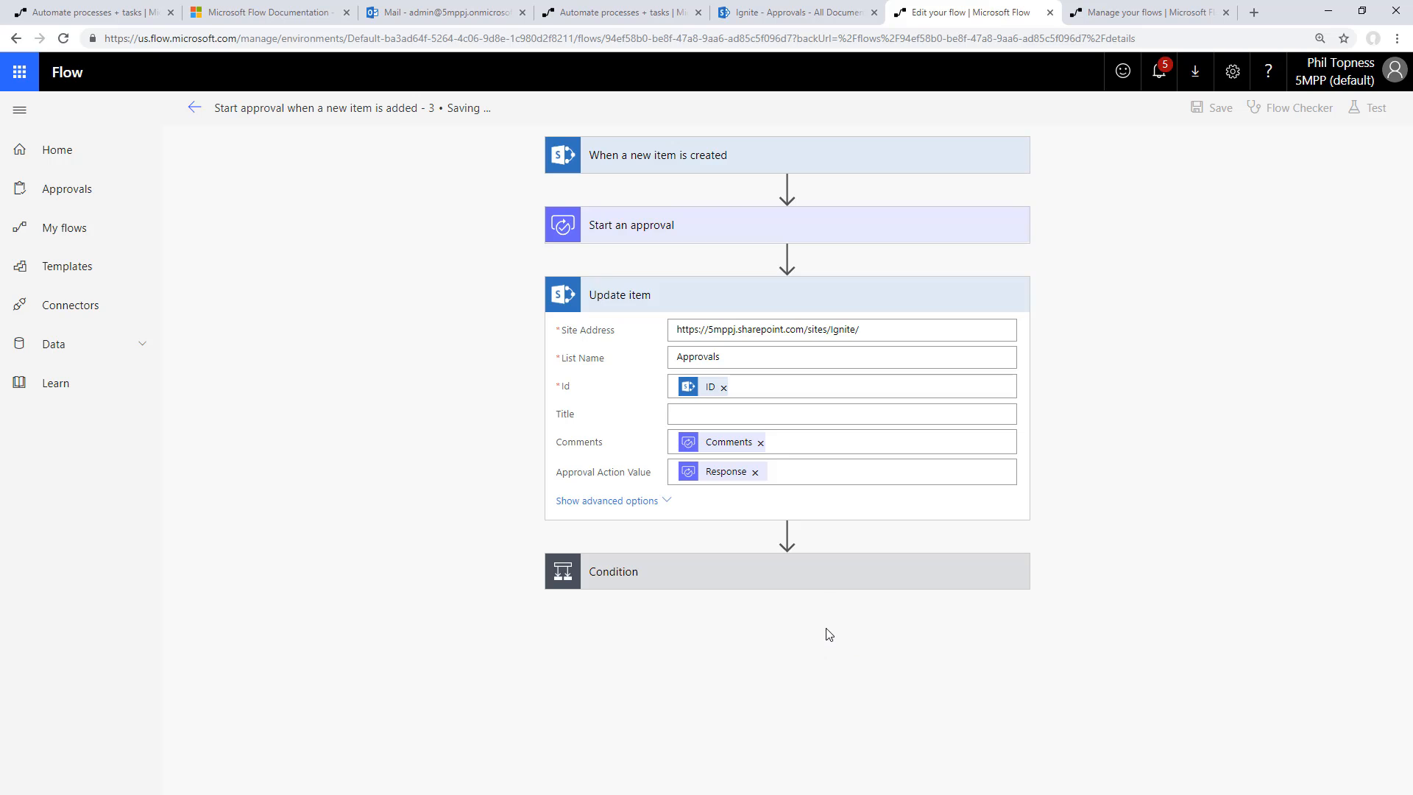
{"action": "left_click", "coordinate": [817, 577]}
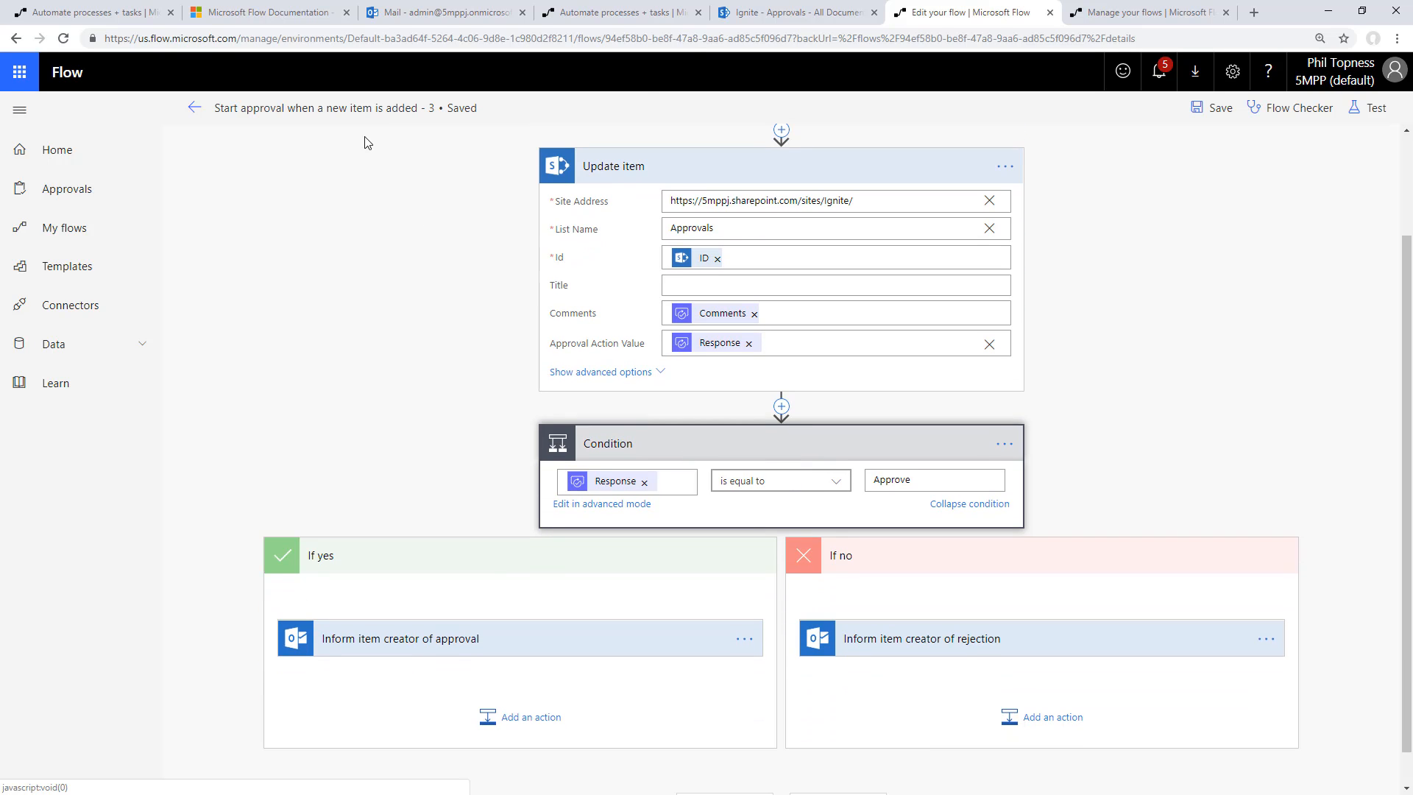
Upload king kitten!.jpg, kitten and mom!.jpg and kitten eyes!.jfif to the SharePoint Approvals library
{"action": "left_click", "coordinate": [801, 13]}
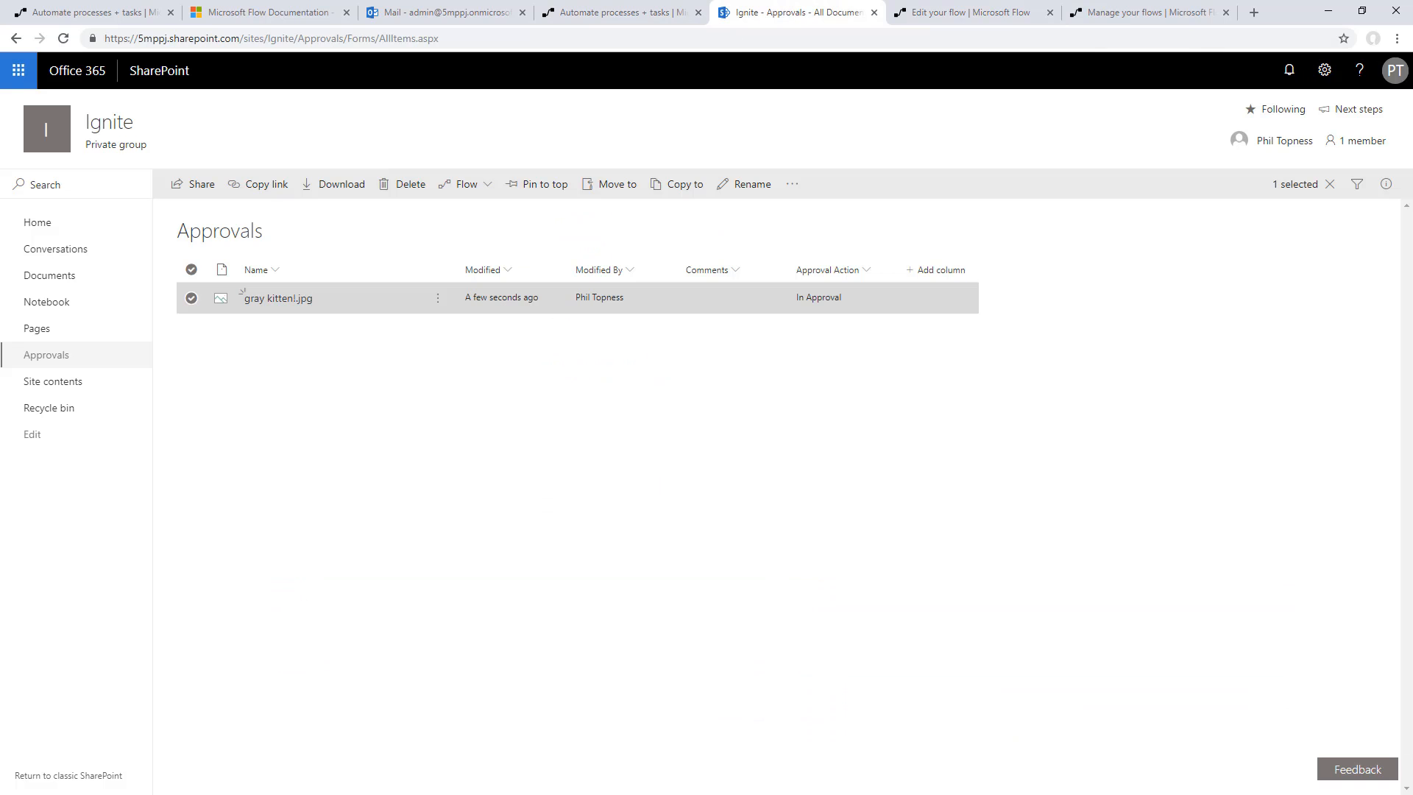
{"action": "key", "text": "alt+Tab"}
{"action": "left_click_drag", "start_coordinate": [316, 357], "coordinate": [368, 421]}
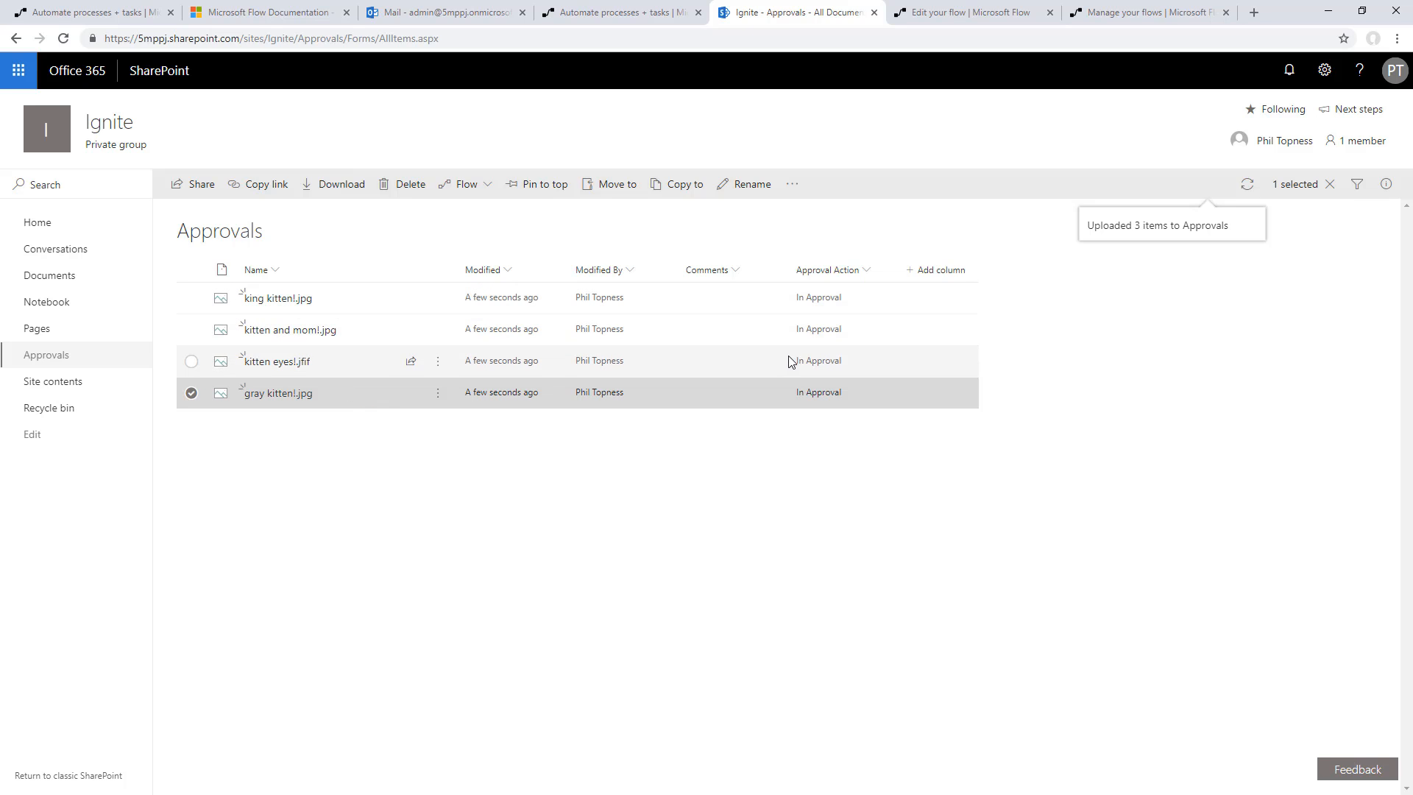
Switch to the approver's browser profile, check the approval emails in Outlook and reload the received approvals in Flow
{"action": "left_click", "coordinate": [1373, 38]}
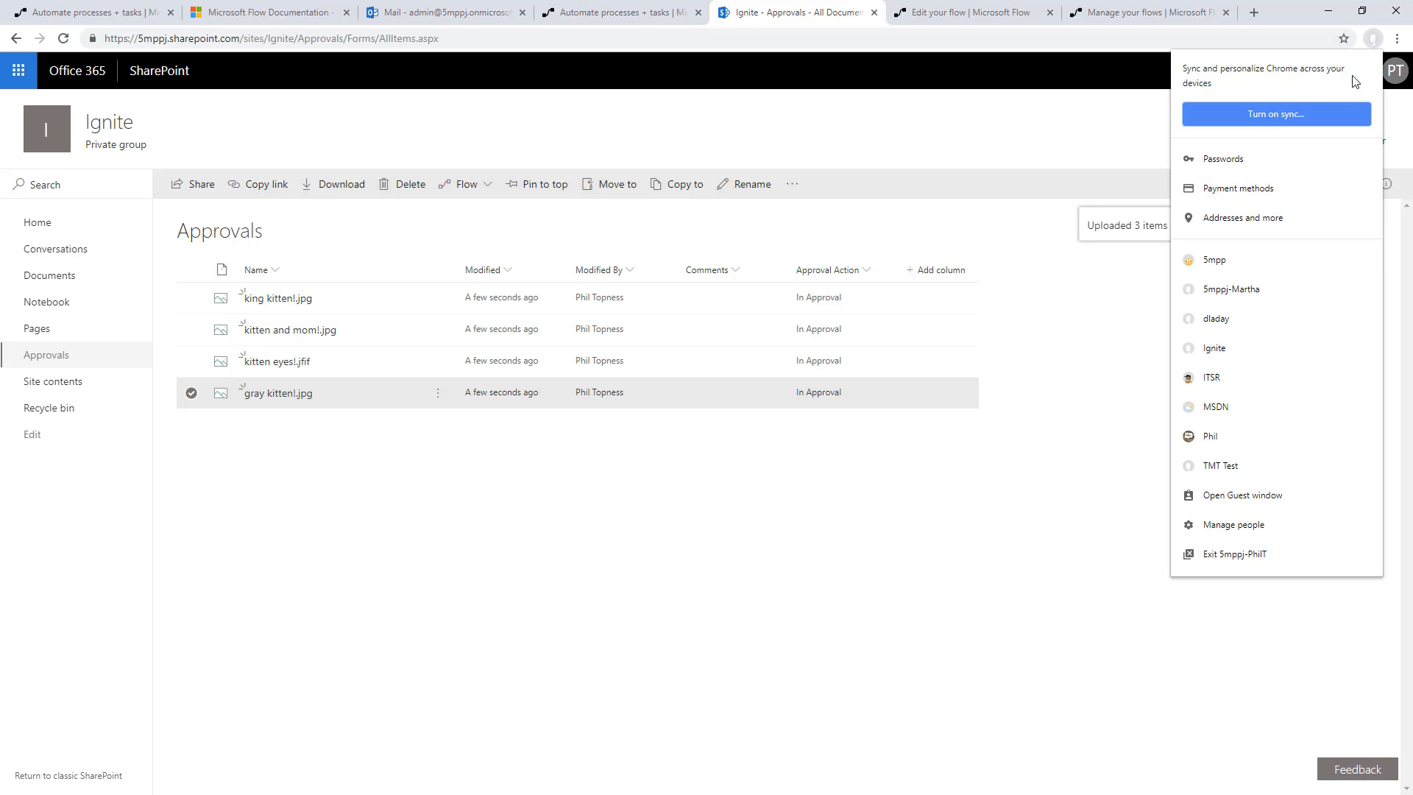
{"action": "left_click", "coordinate": [1260, 287]}
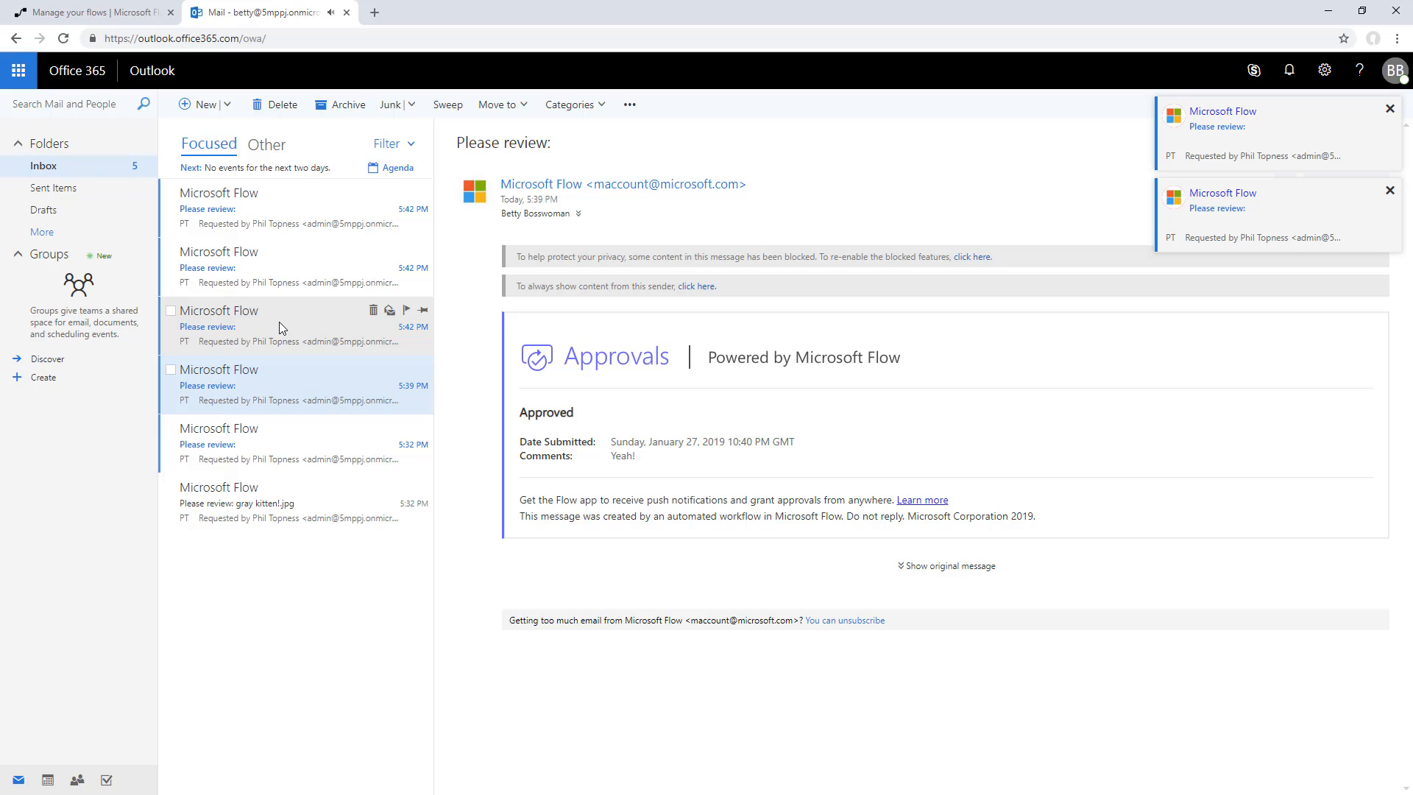
{"action": "left_click", "coordinate": [279, 325]}
{"action": "left_click", "coordinate": [92, 13]}
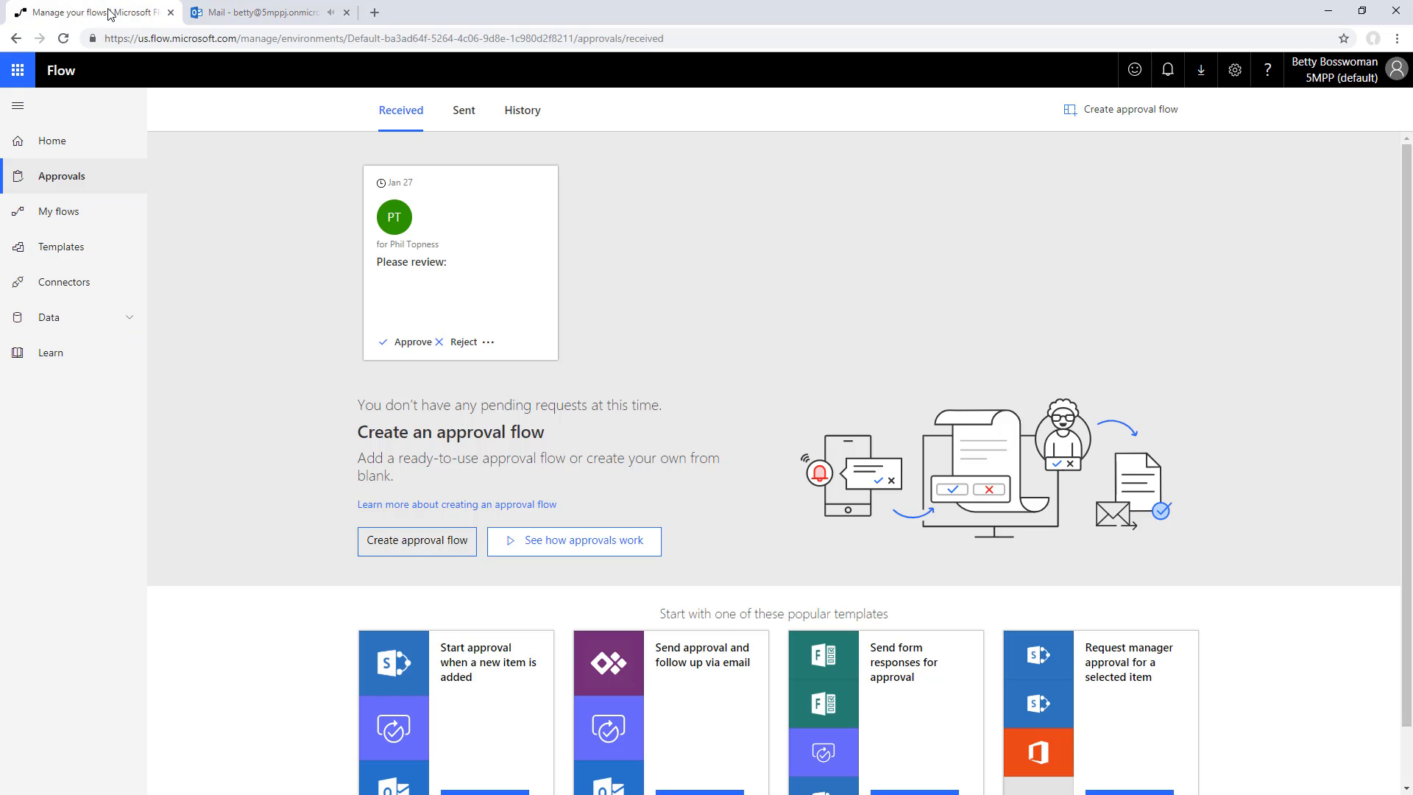
{"action": "left_click", "coordinate": [74, 182]}
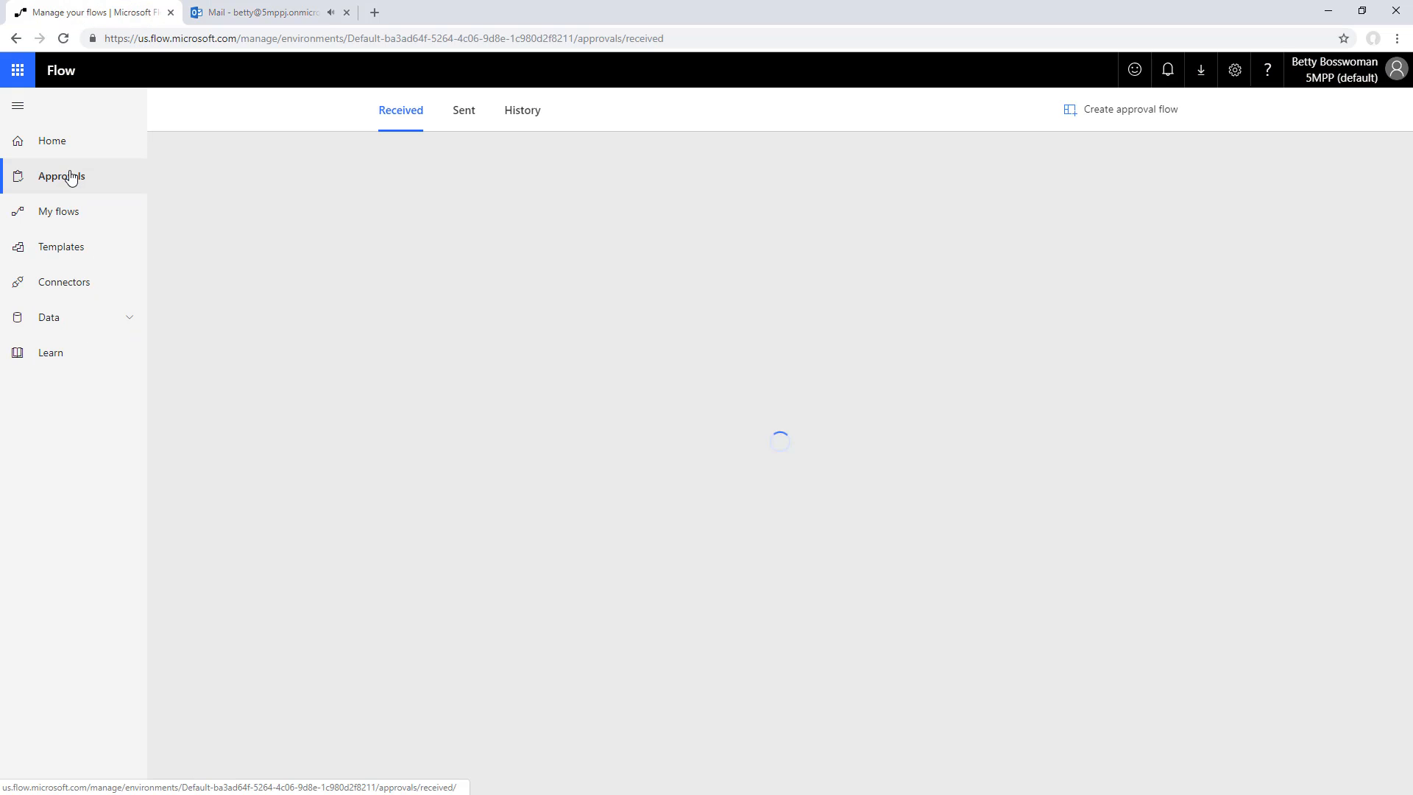
{"action": "left_click", "coordinate": [64, 38]}
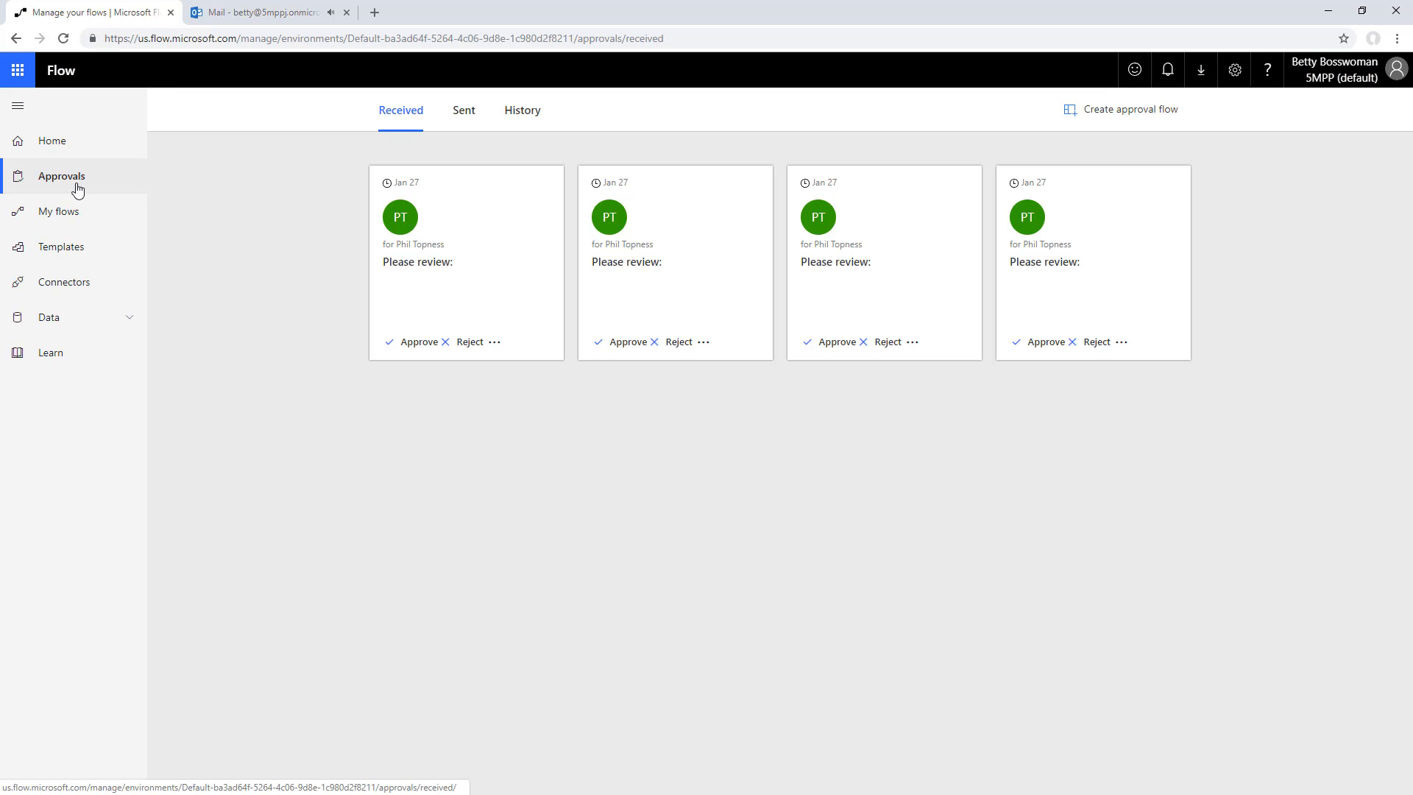
Approve the request for king kitten! with the comment "Kittens!" and confirm the response
{"action": "left_click", "coordinate": [1045, 343]}
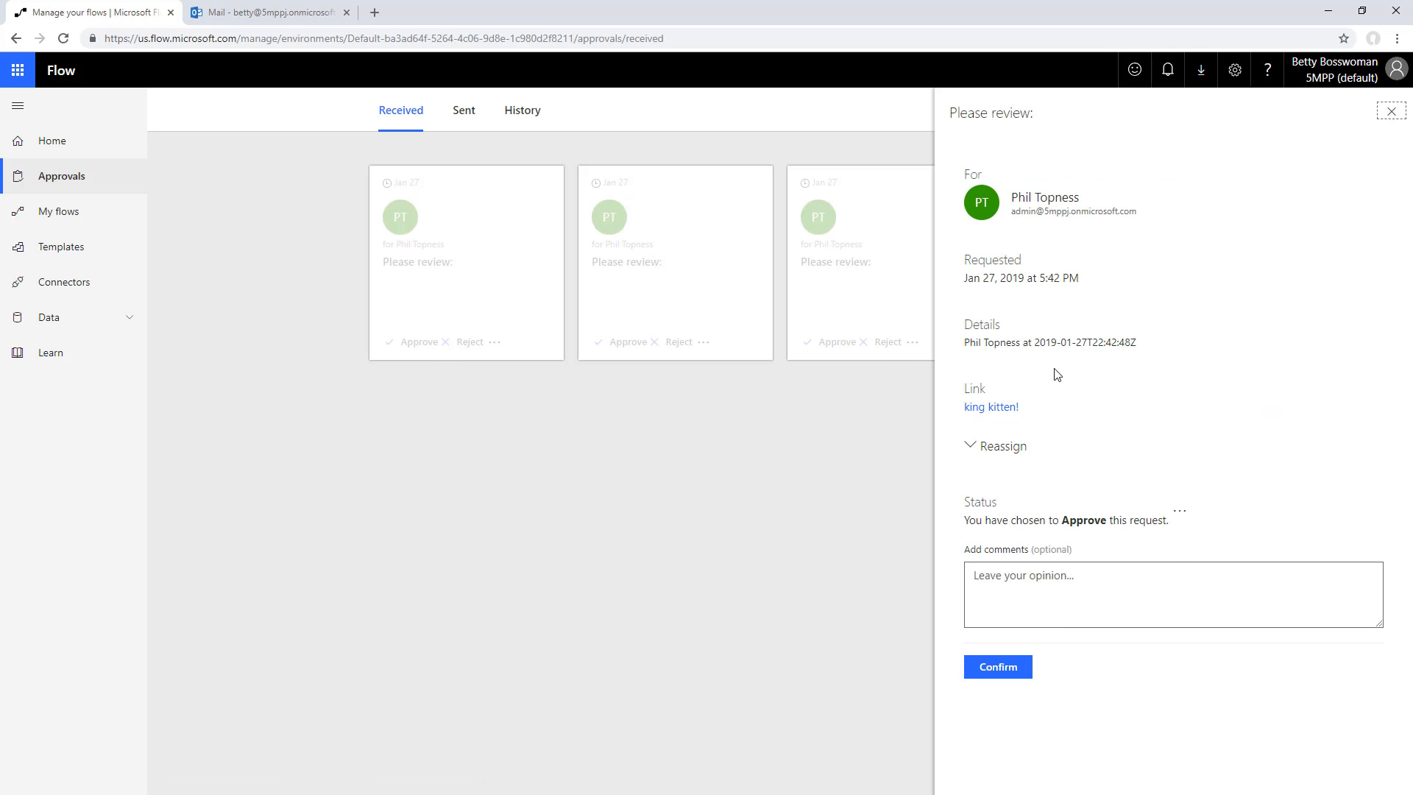
{"action": "left_click", "coordinate": [1039, 585]}
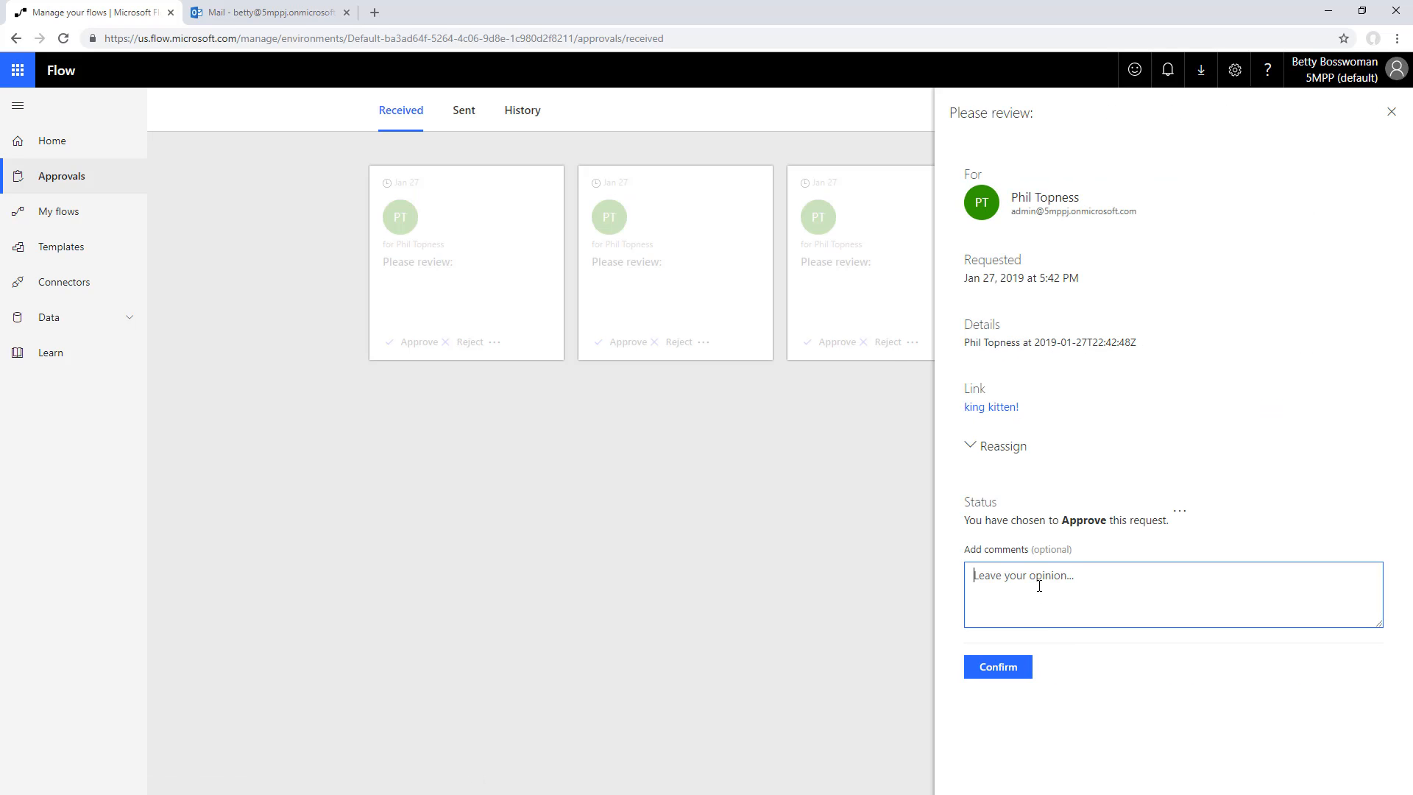
{"action": "type", "text": "Kittens!"}
{"action": "left_click", "coordinate": [974, 674]}
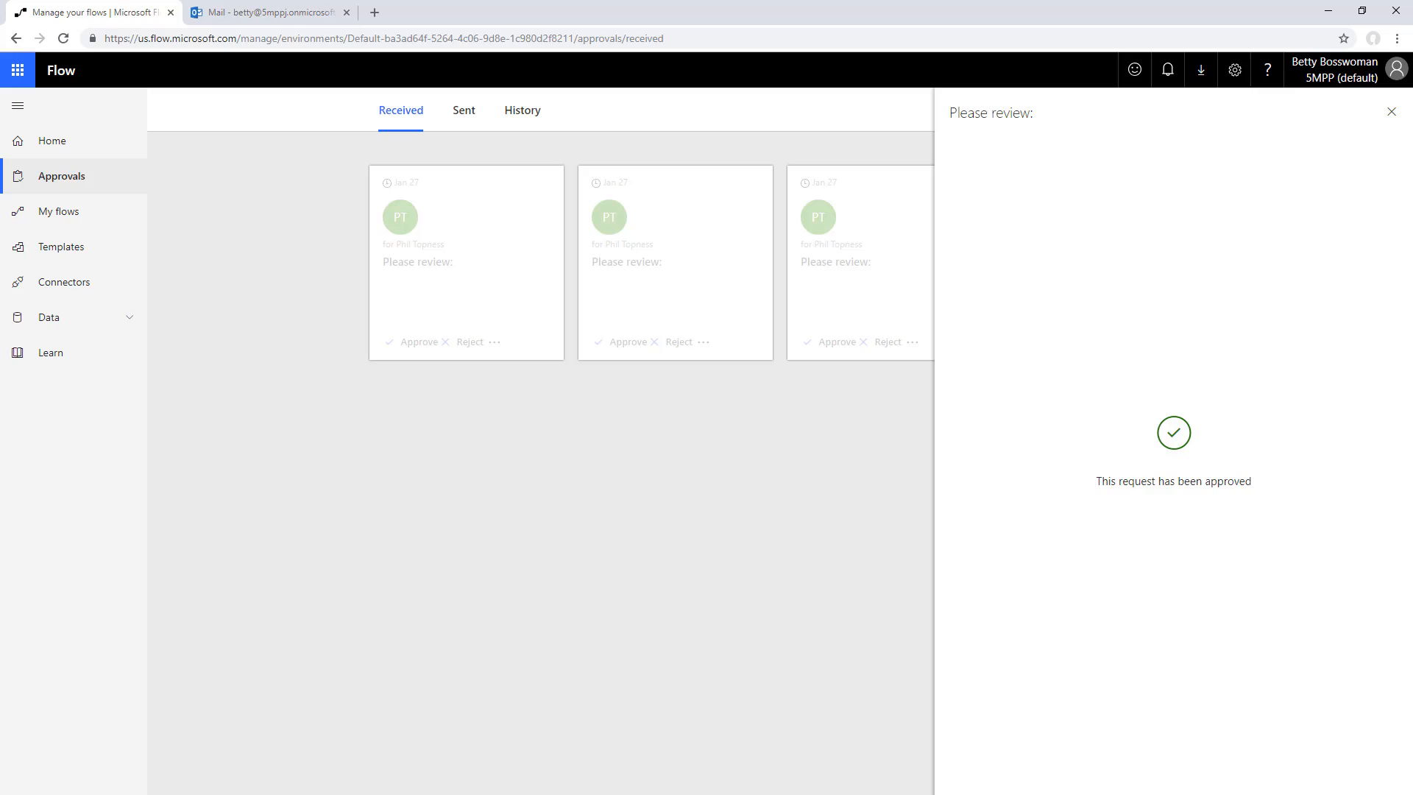
Switch to AirServer to view the approval request on the mirrored phone, and return to the approver's Flow approvals page
{"action": "key", "text": "alt+Tab"}
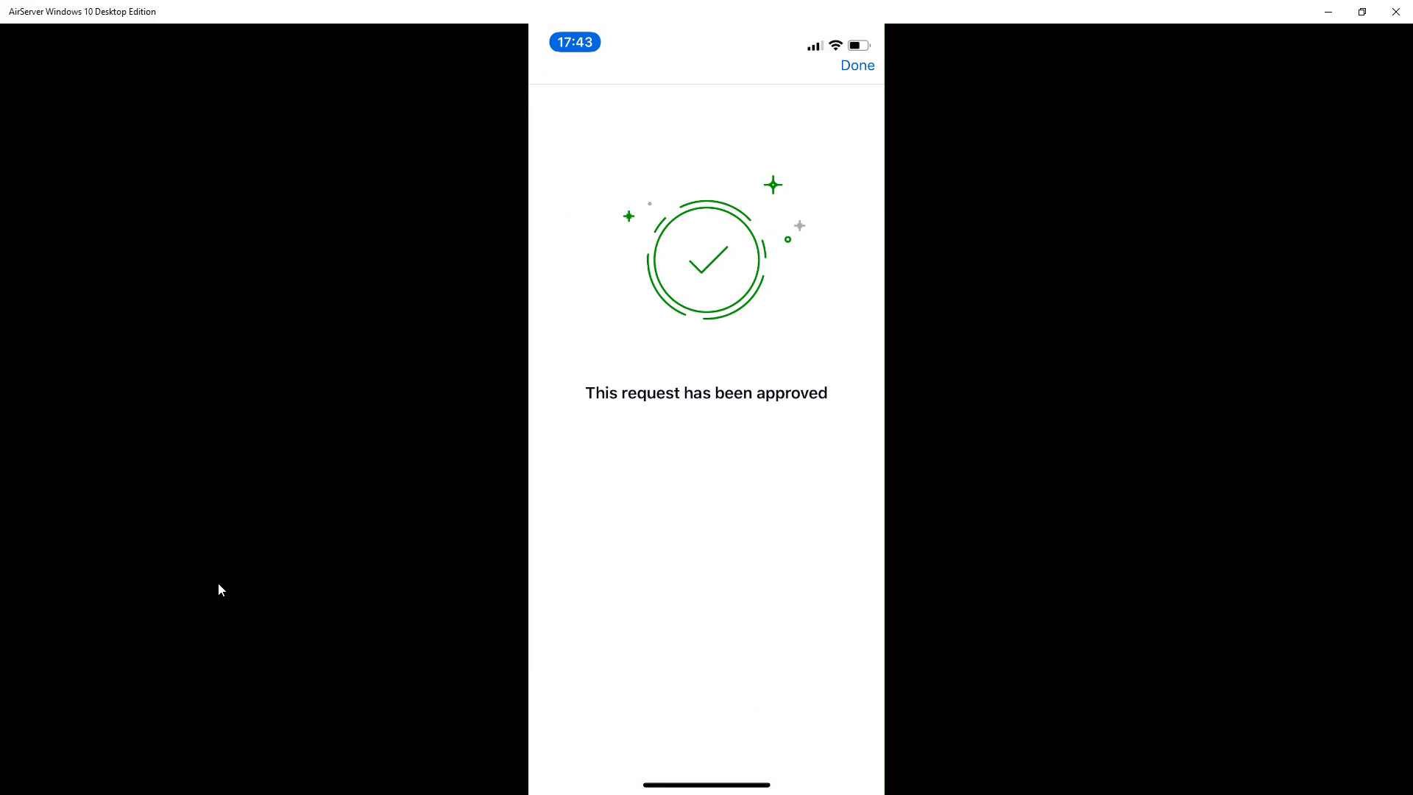
{"action": "key", "text": "alt+Tab"}
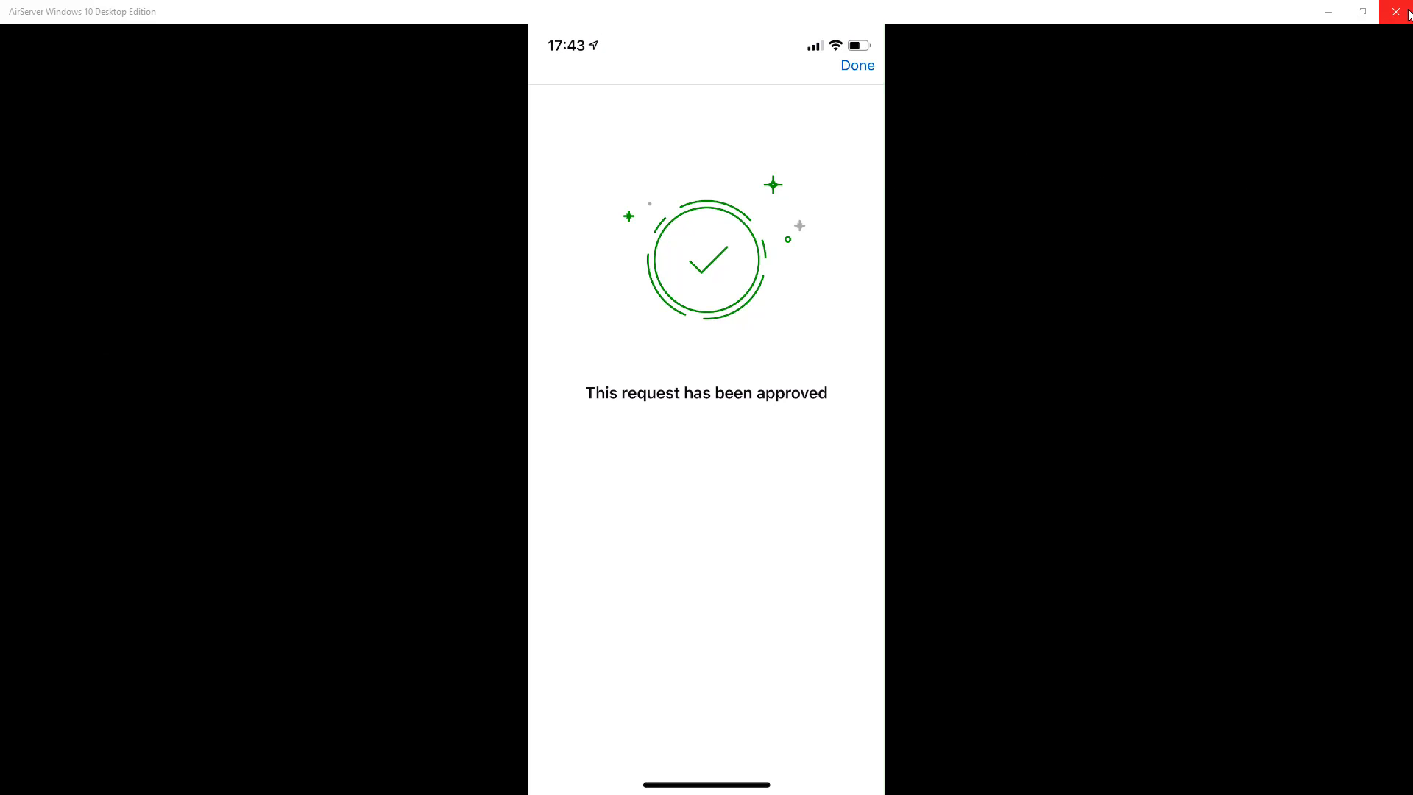
{"action": "left_click", "coordinate": [1330, 13]}
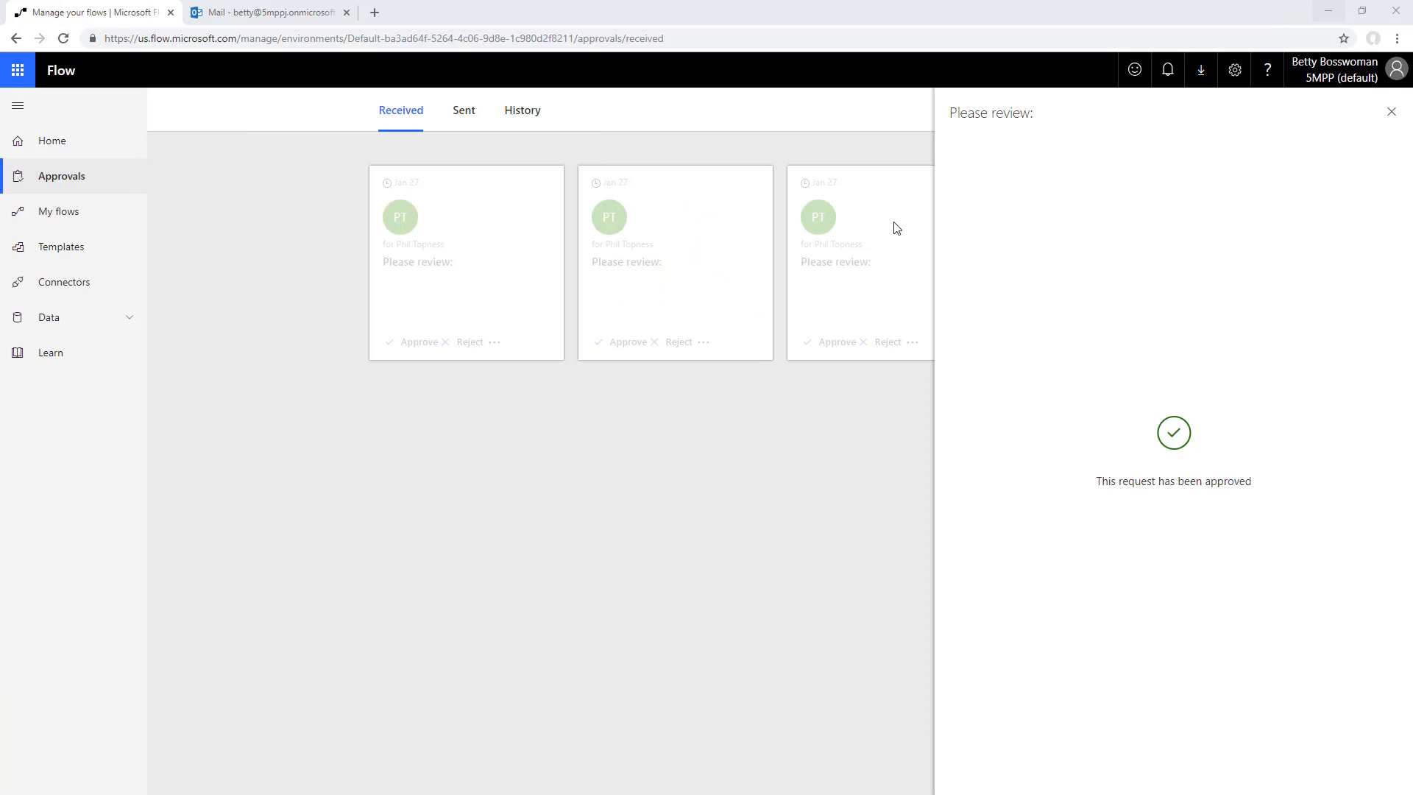